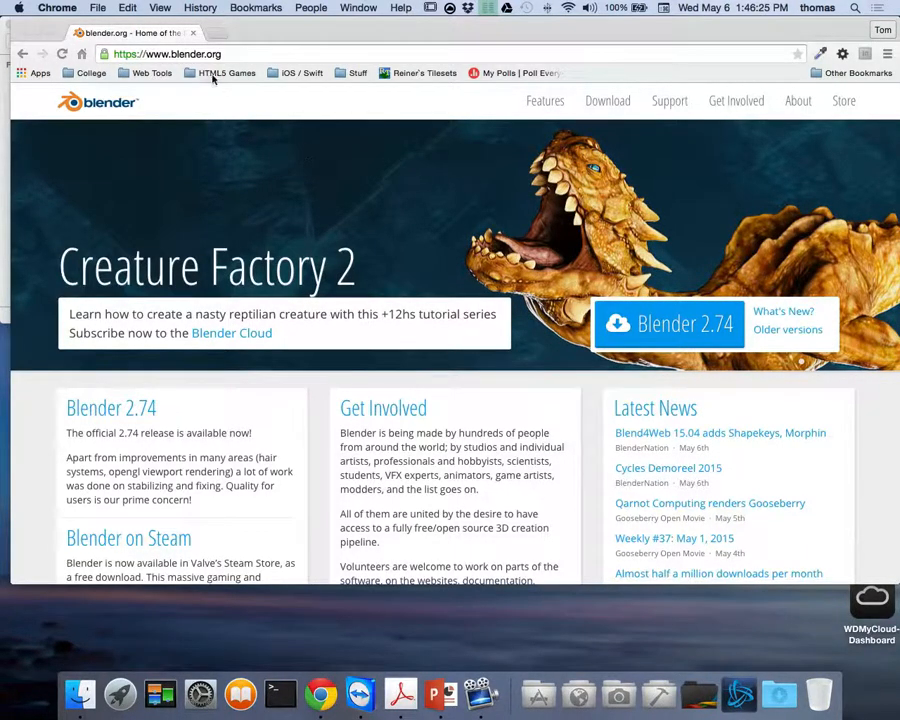
Close the open browser, presentation and file browser windows to clear the desktop
click(23, 31)
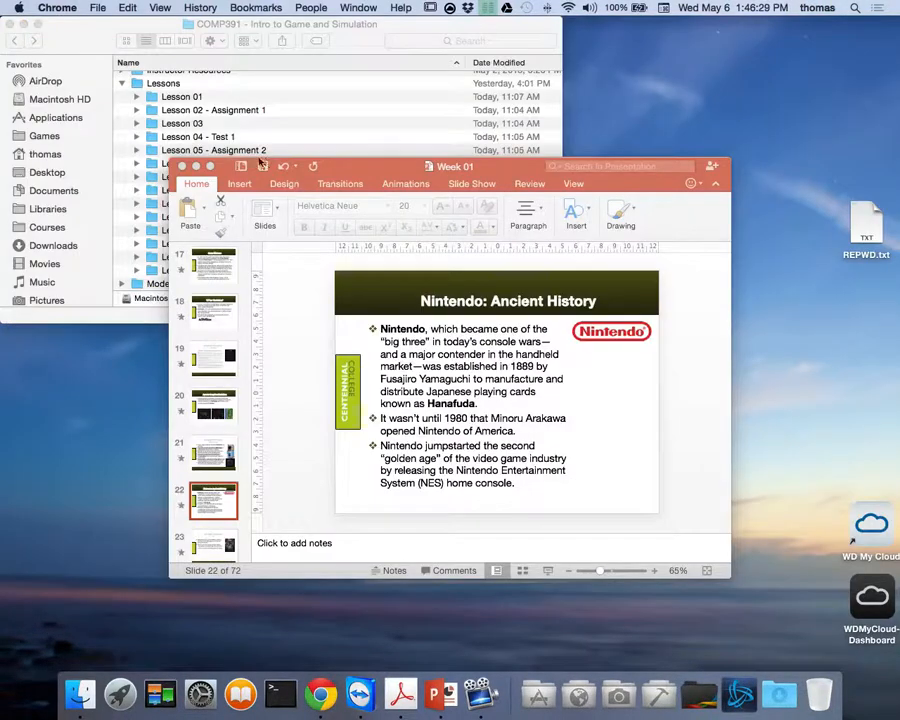
click(182, 166)
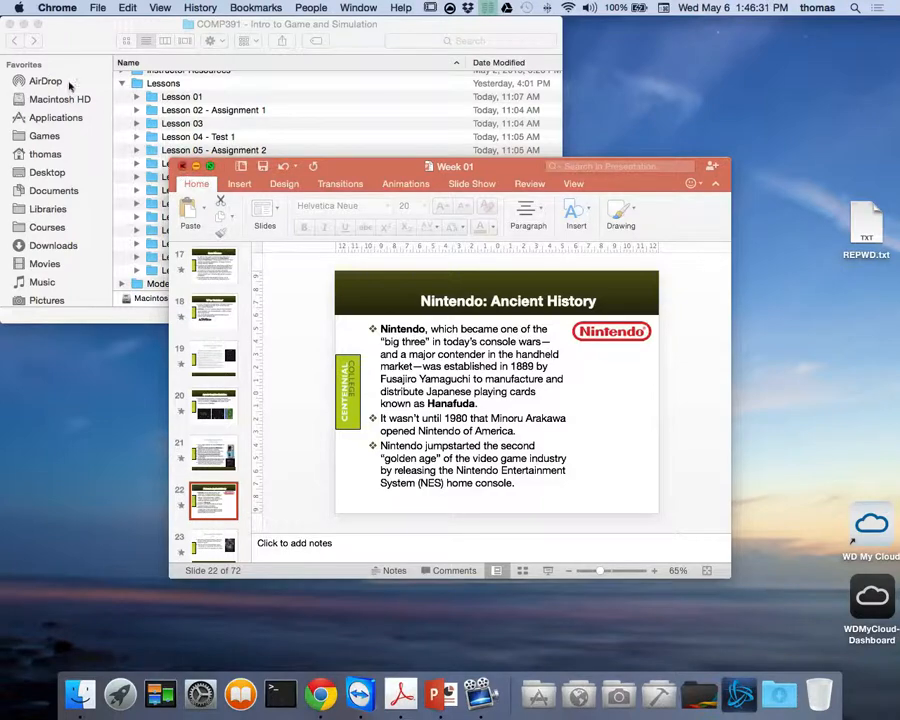
click(10, 25)
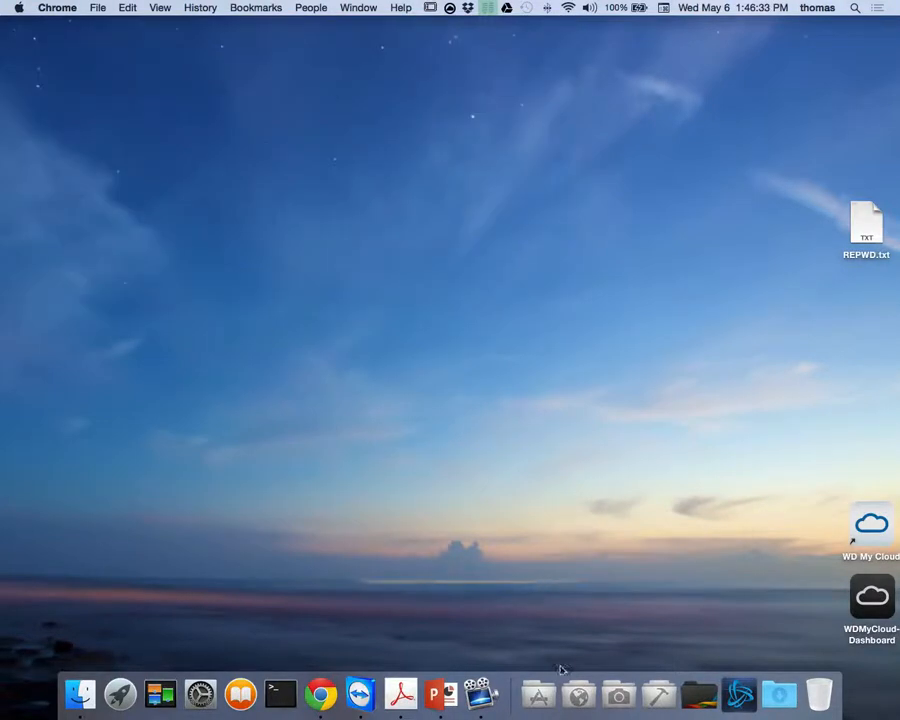
Launch Blender from the Design applications folder and dismiss its splash screen
click(632, 684)
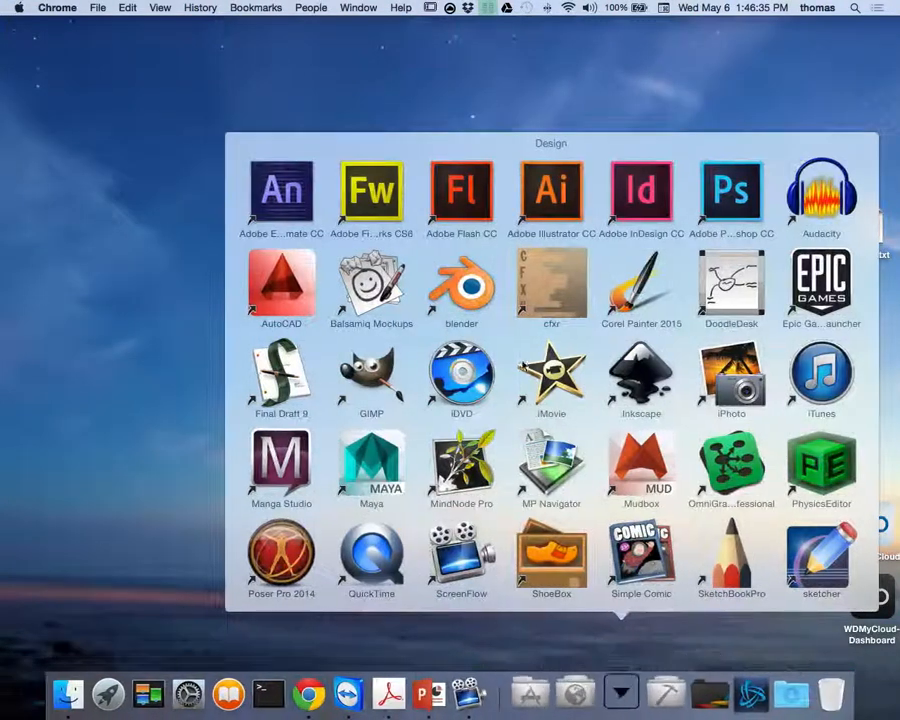
click(457, 287)
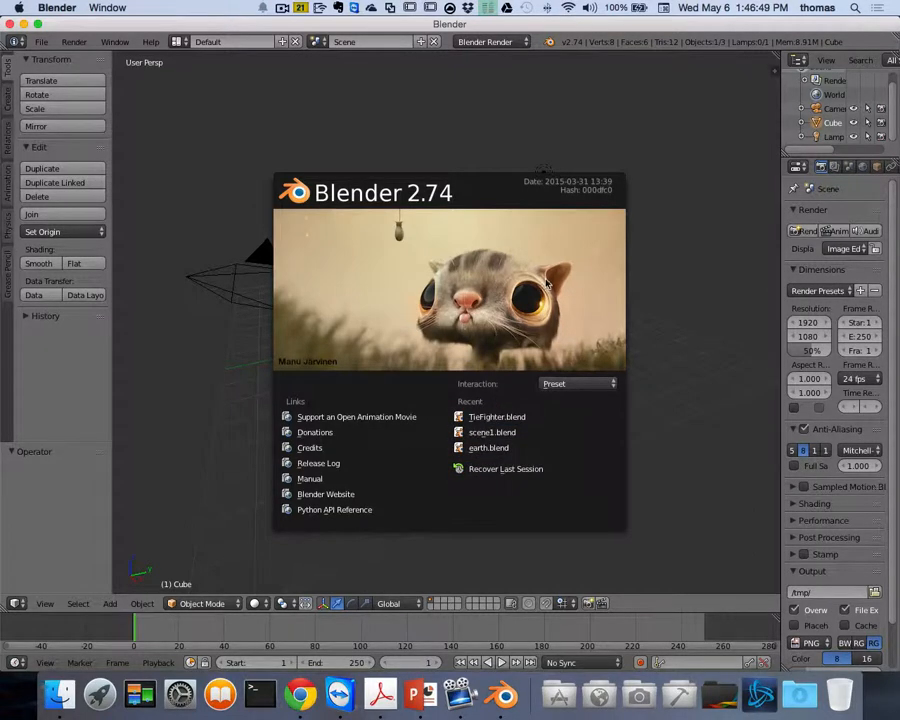
click(678, 256)
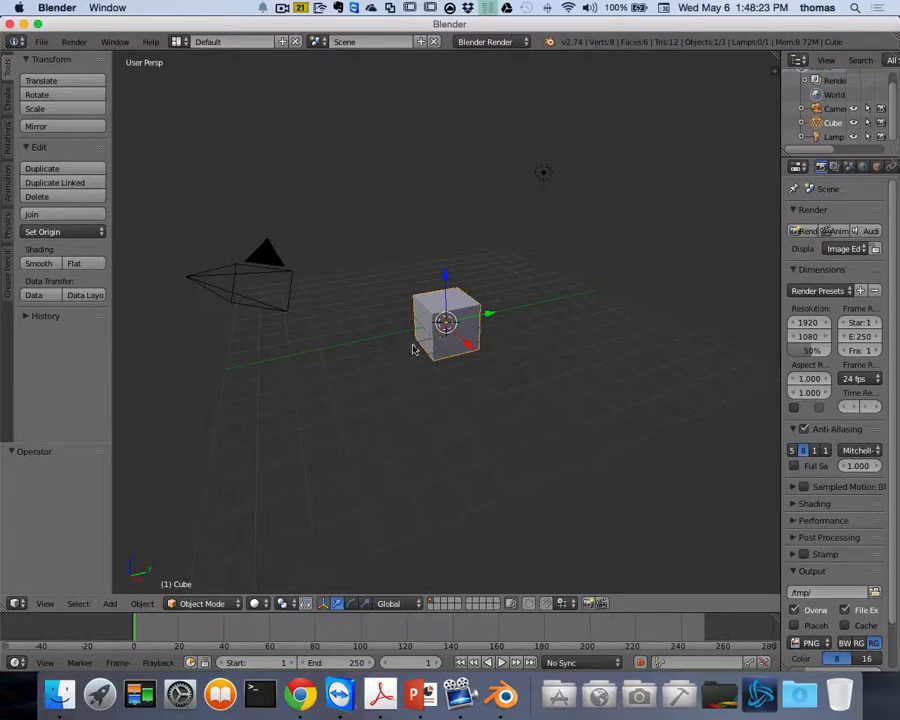
Move the default cube up along the global Z axis by about 0.632
scroll(418, 341, up, 3)
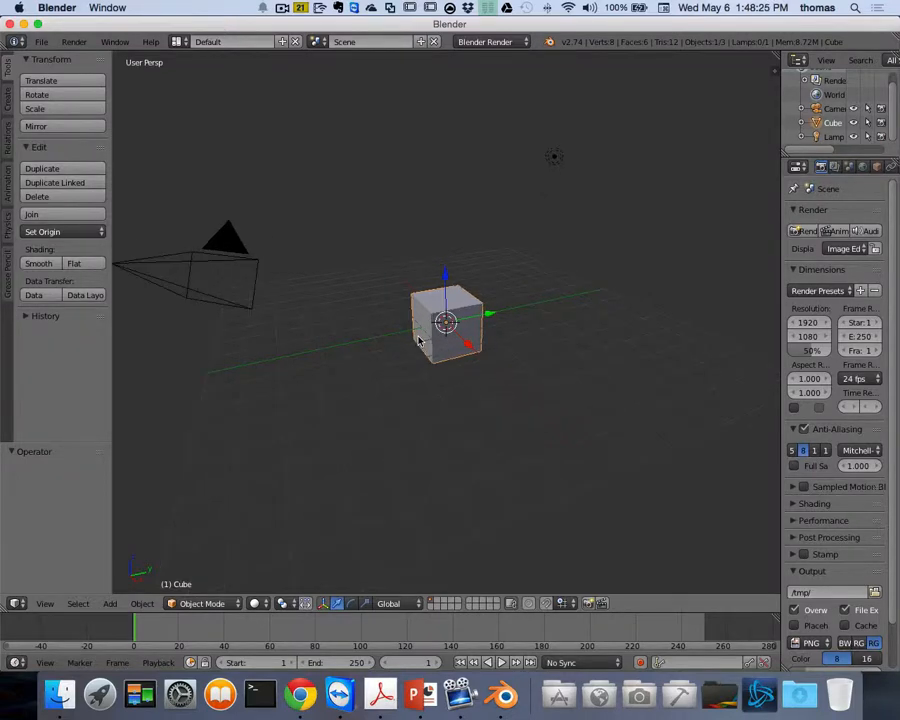
scroll(418, 341, up, 3)
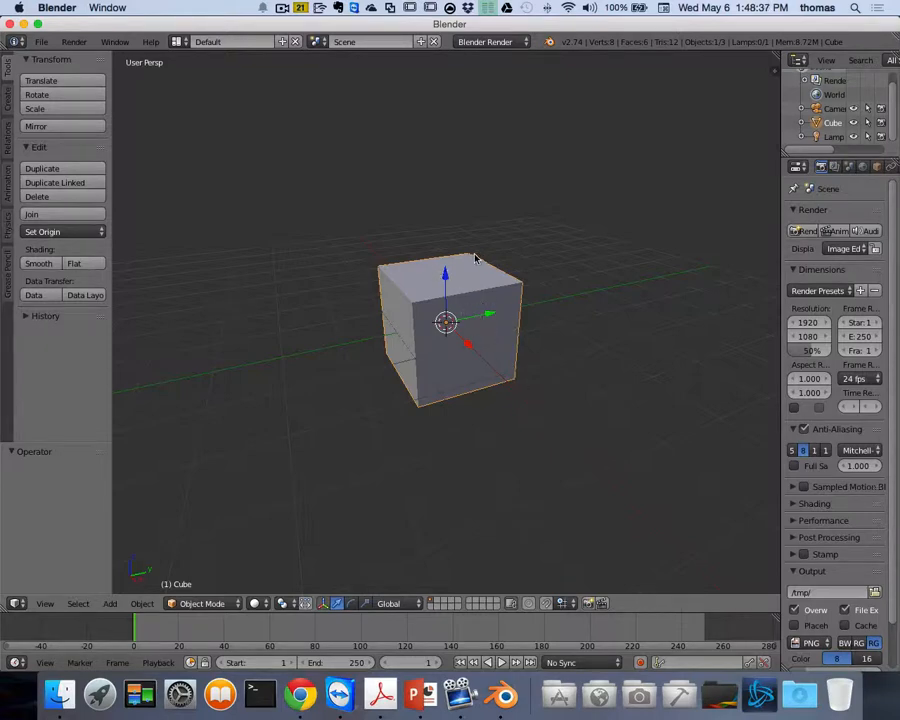
key(g)
key(z)
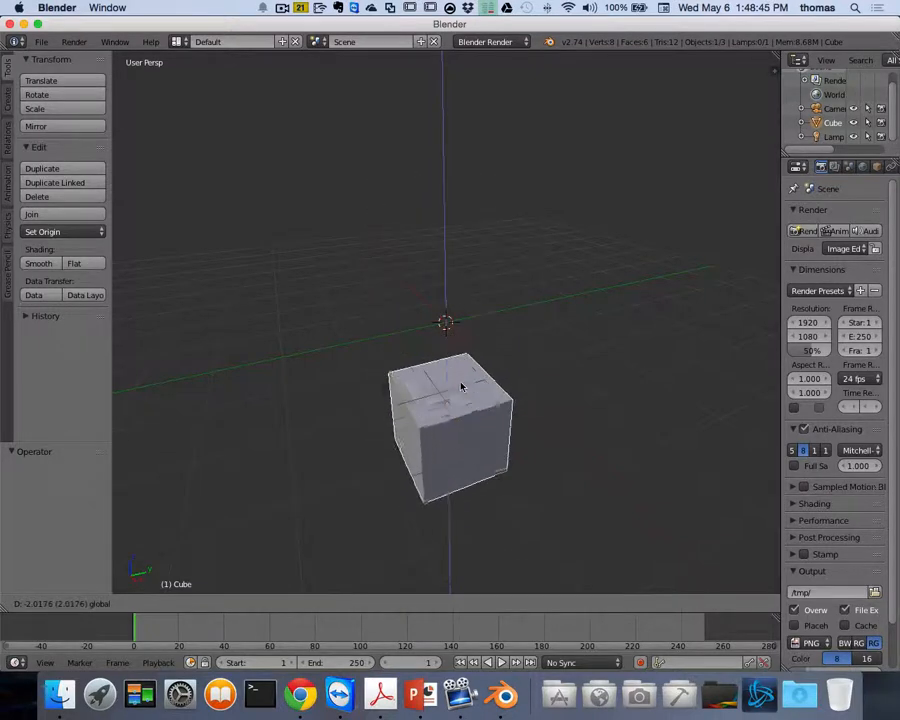
click(466, 252)
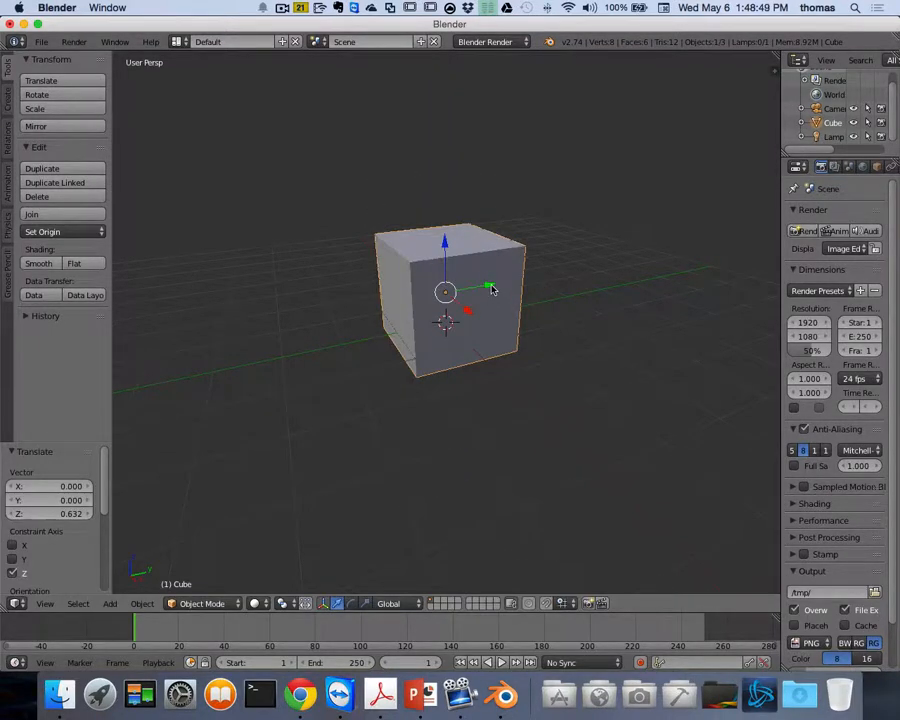
Move the cube along the global Y axis by about -1.012
key(g)
key(y)
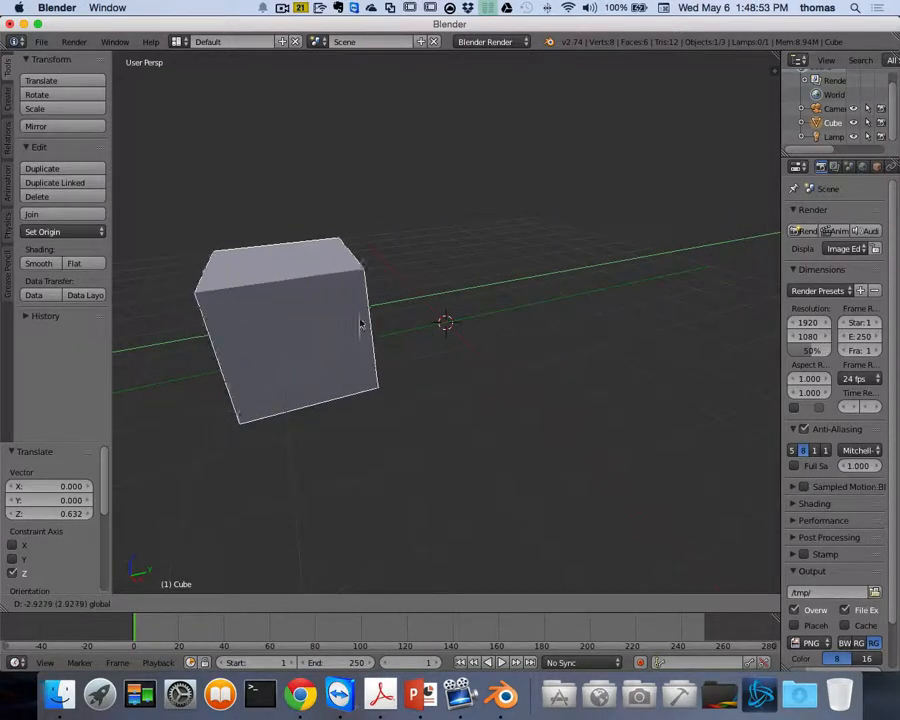
click(440, 315)
Examine the cube from several angles, including its sides, its front and from above
scroll(594, 328, left, 3)
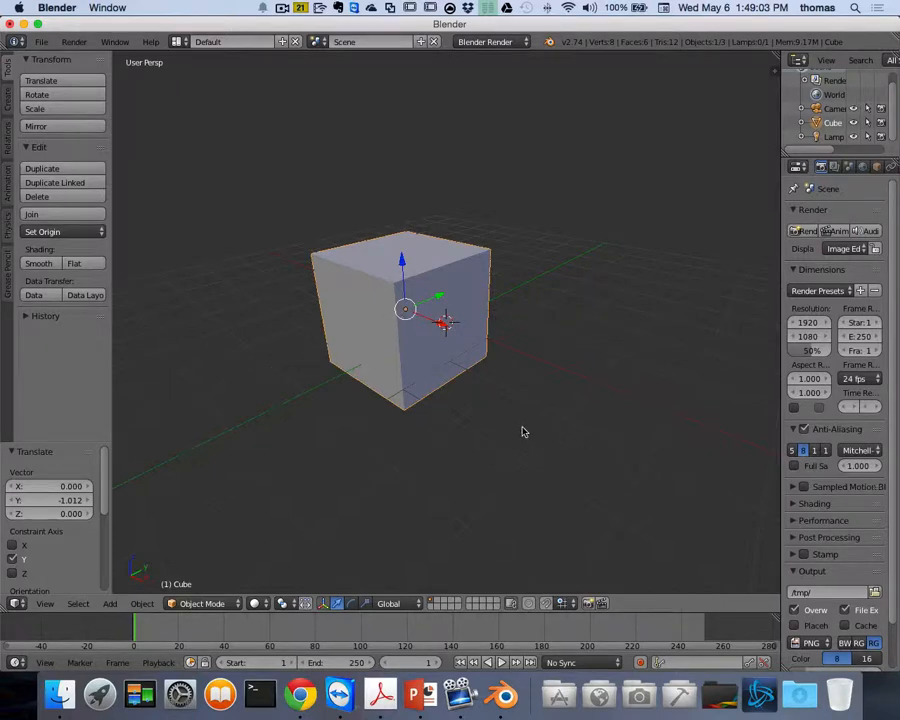
scroll(531, 418, right, 2)
scroll(531, 418, left, 6)
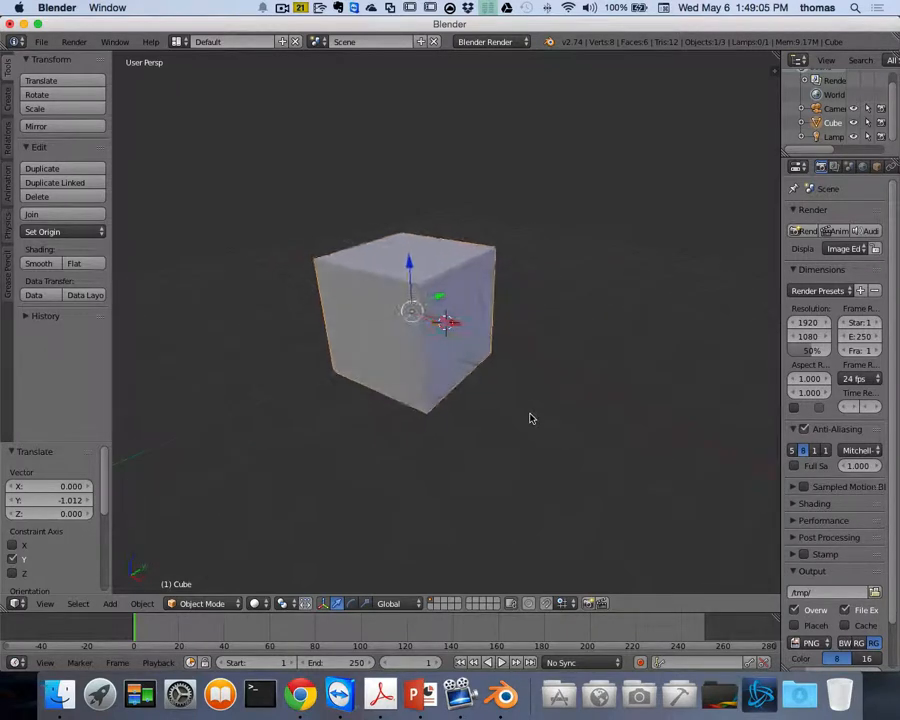
scroll(531, 418, left, 2)
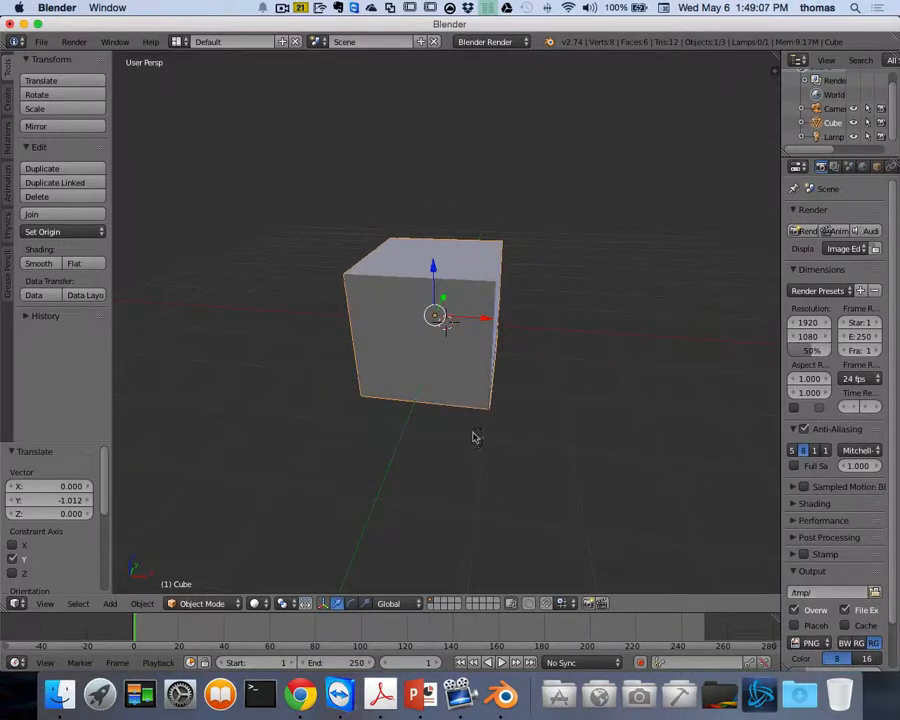
scroll(503, 426, up, 4)
scroll(503, 426, up, 3)
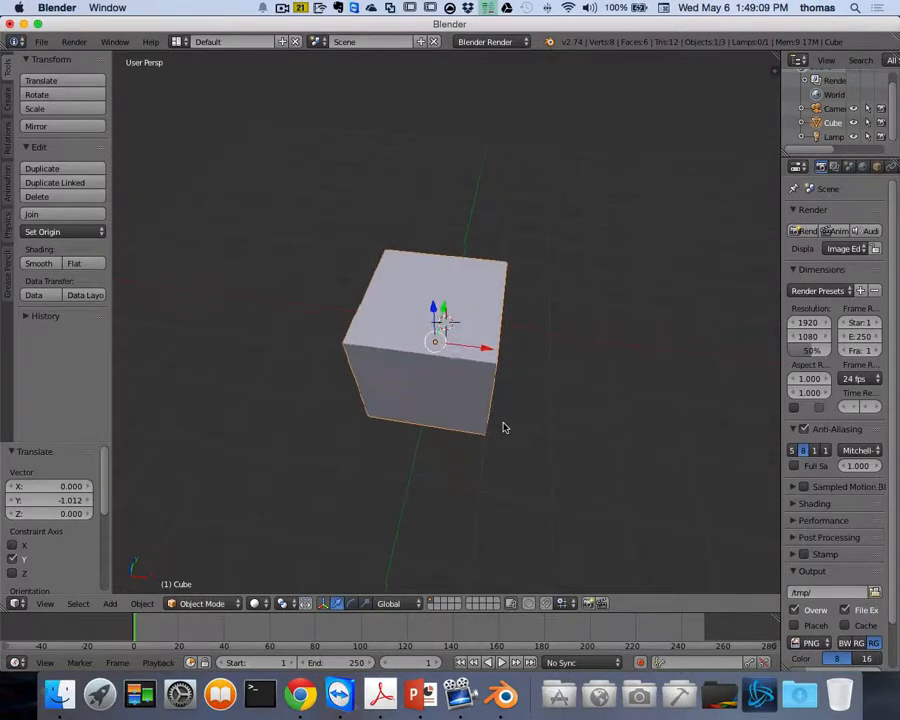
scroll(503, 426, down, 6)
scroll(503, 427, up, 4)
scroll(504, 427, left, 4)
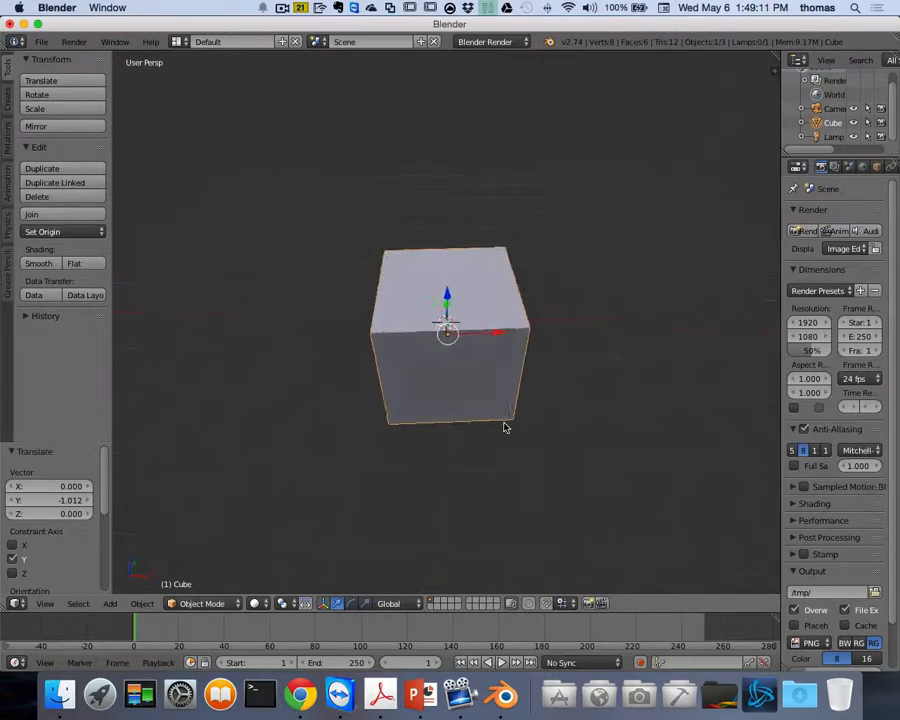
scroll(504, 427, up, 5)
scroll(504, 426, up, 5)
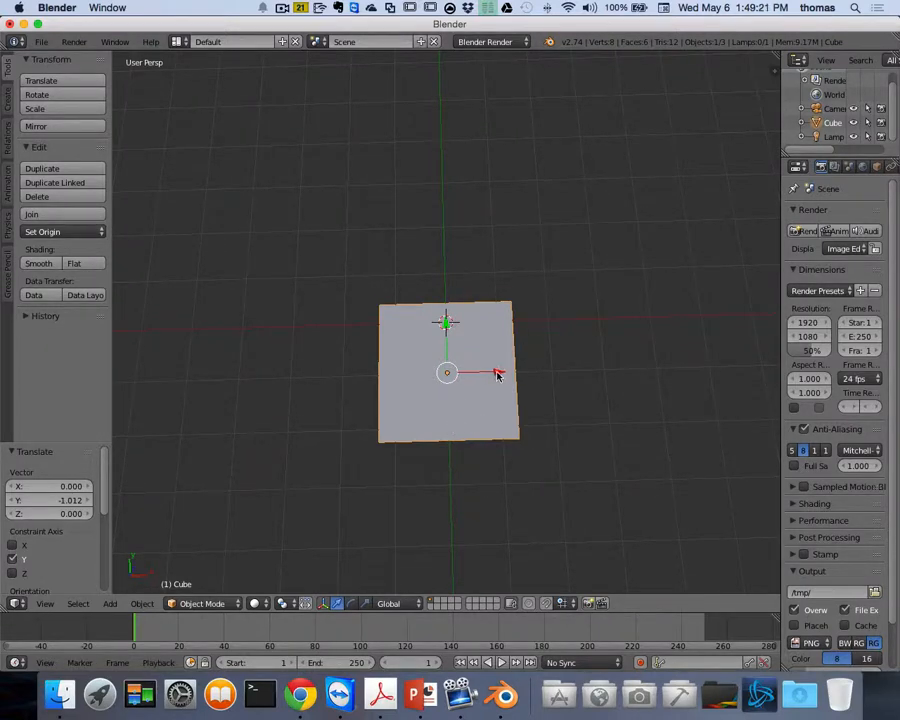
Move the cube along the global X axis by about -0.172, and again by about 0.794
mouse_move(497, 375)
mouse_down()
mouse_move(692, 374)
mouse_move(272, 372)
mouse_move(534, 378)
mouse_move(489, 378)
mouse_up()
scroll(489, 378, down, 10)
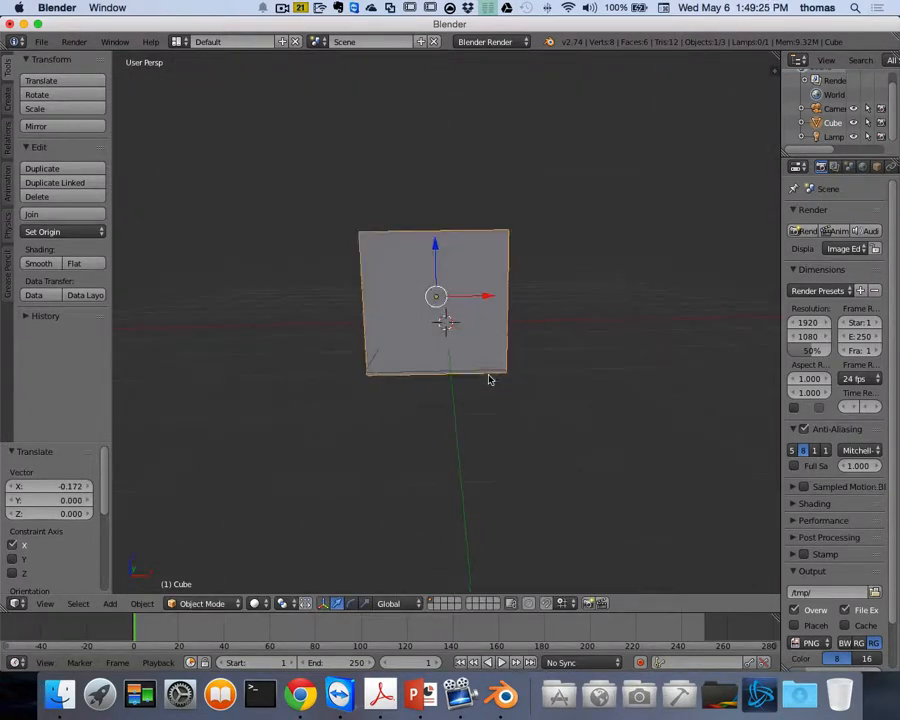
scroll(489, 379, right, 6)
scroll(489, 379, up, 5)
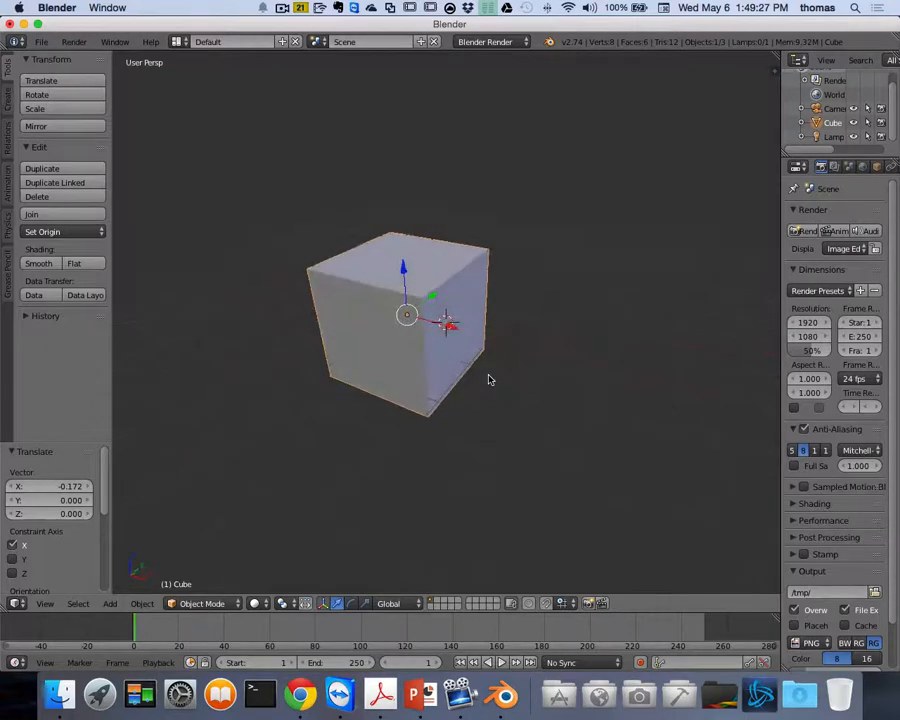
scroll(489, 379, up, 2)
key(g)
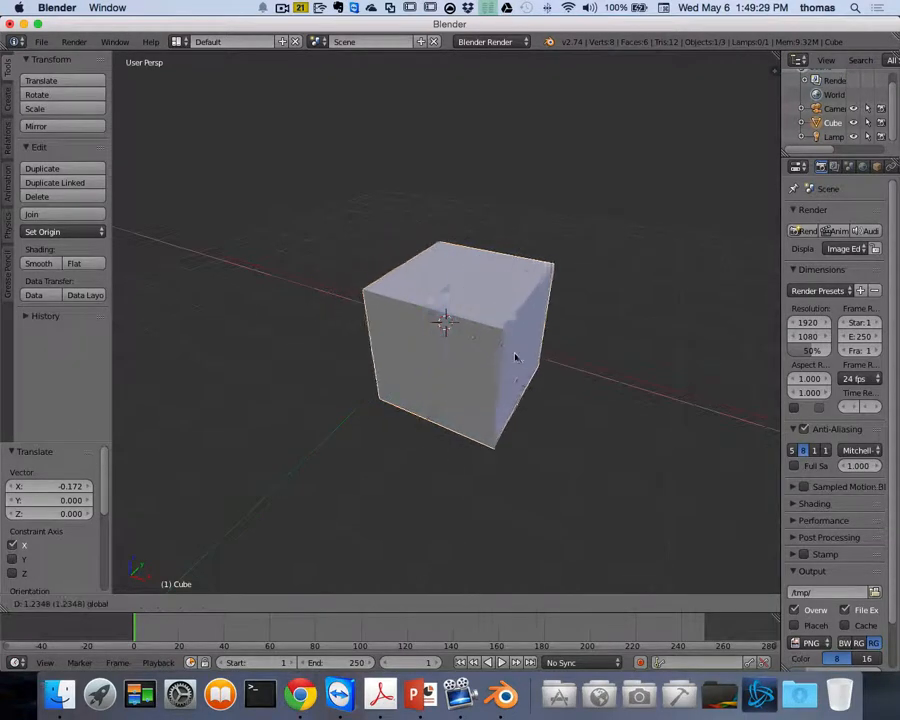
click(481, 384)
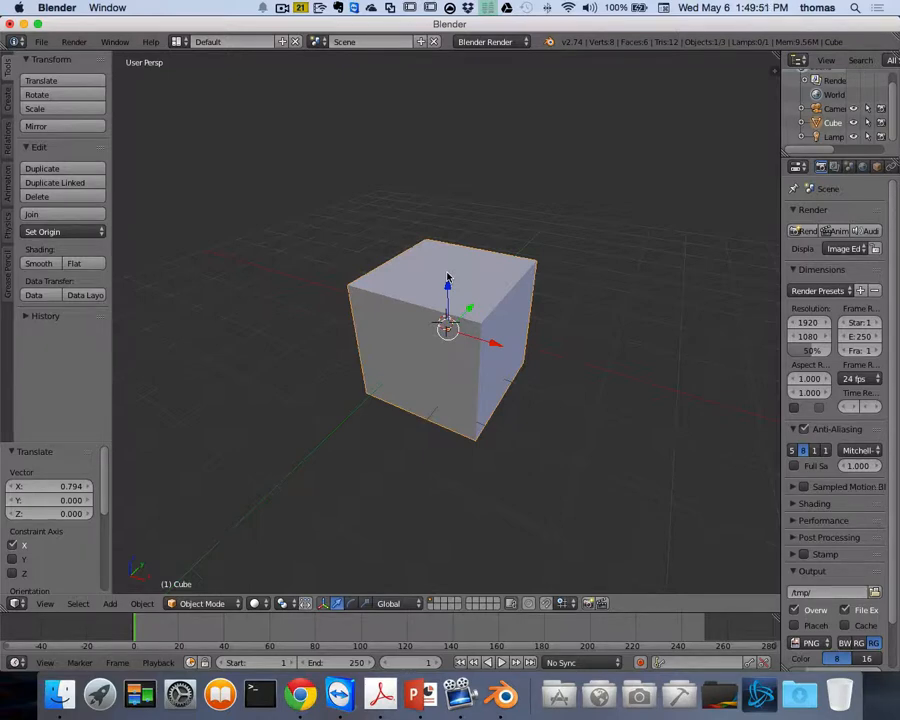
Toggle the selection of all scene objects on and off several times, ending with nothing selected
key(a)
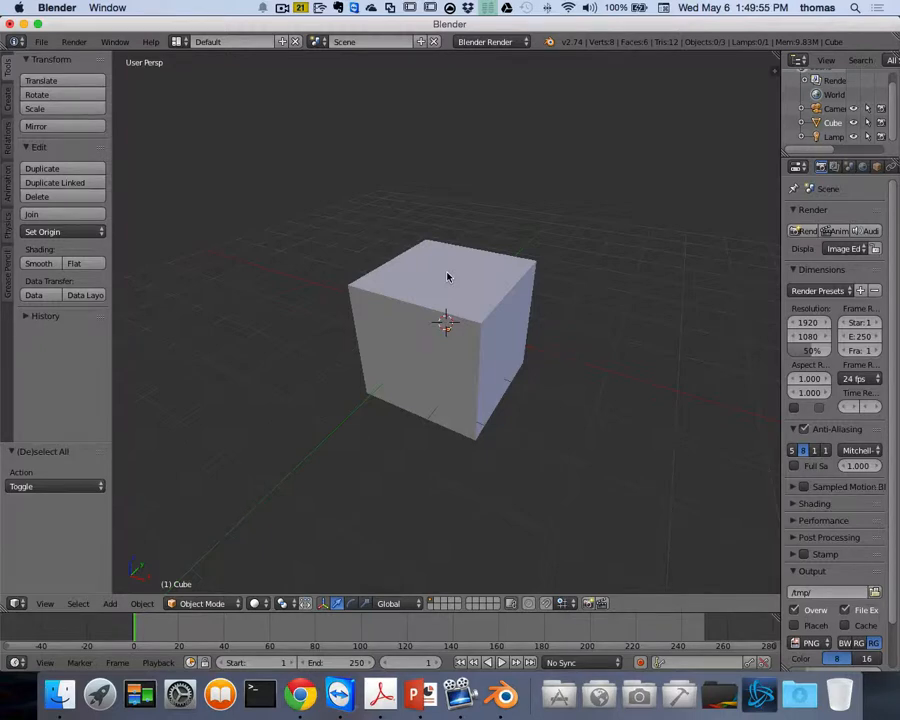
key(a)
key(a)
key(a)
key(a)
right_click(364, 300)
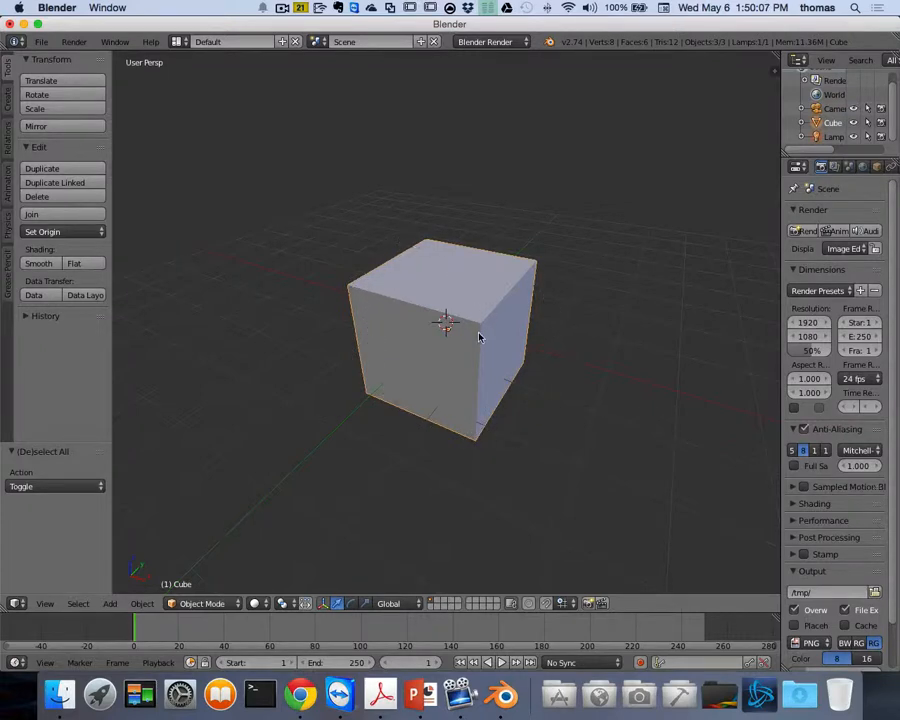
key(a)
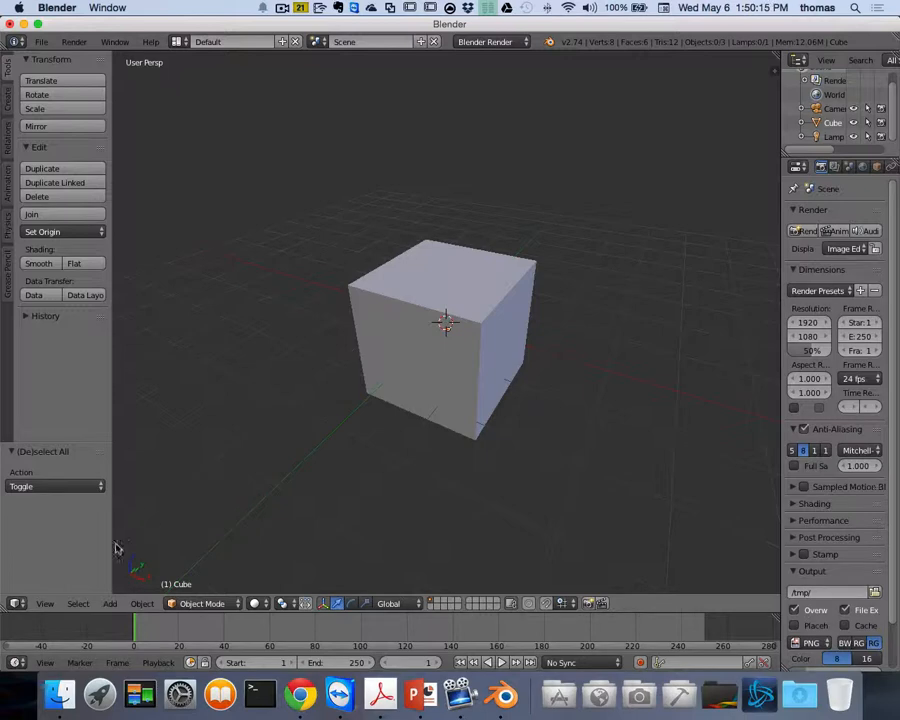
Change the main viewport's editor type to Outliner and back to 3D View
click(15, 604)
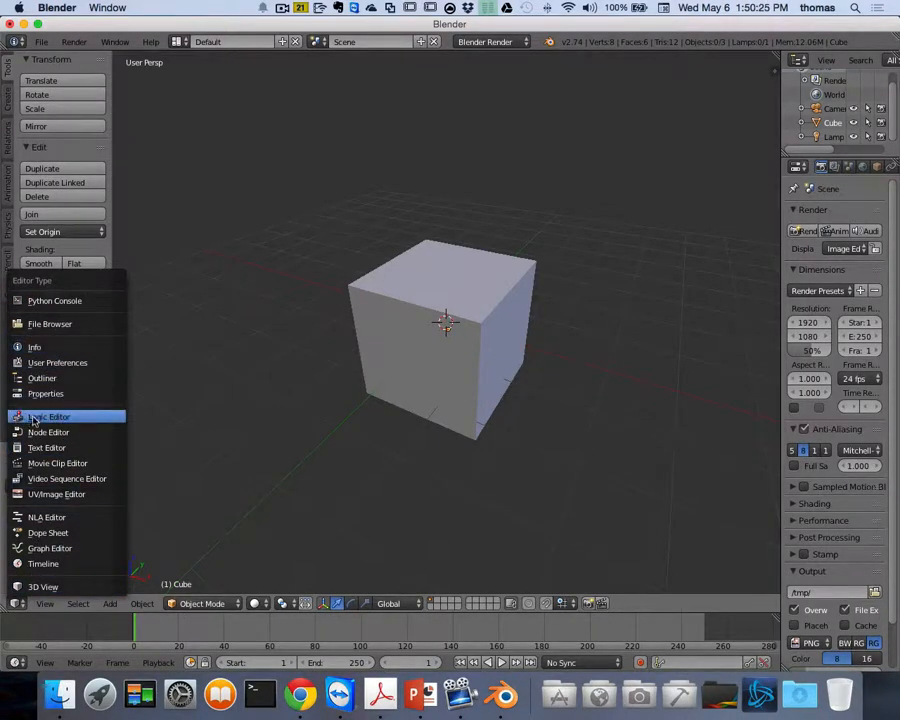
click(57, 381)
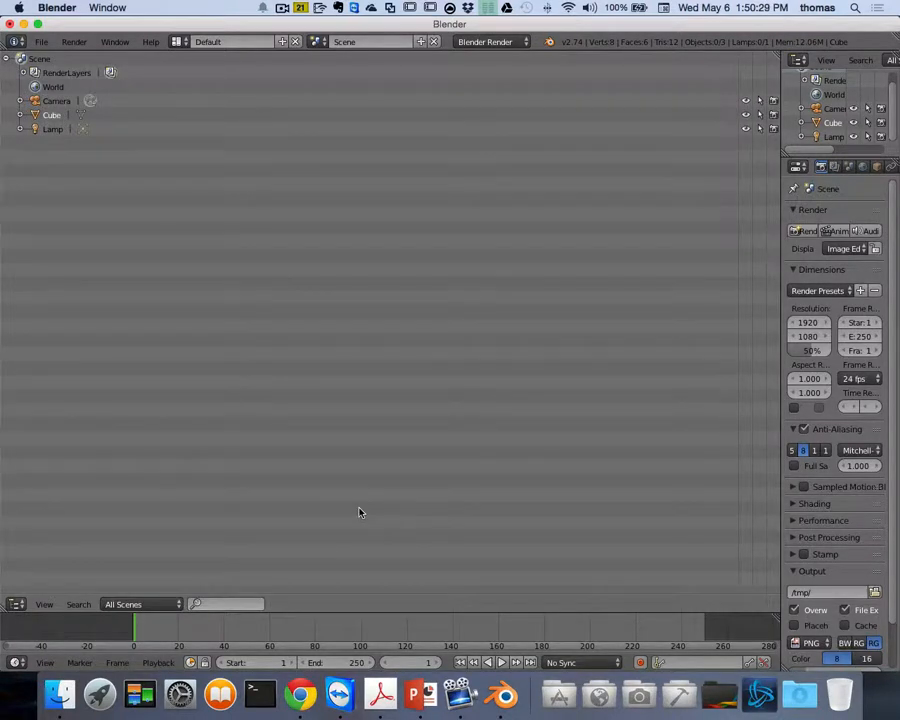
click(16, 604)
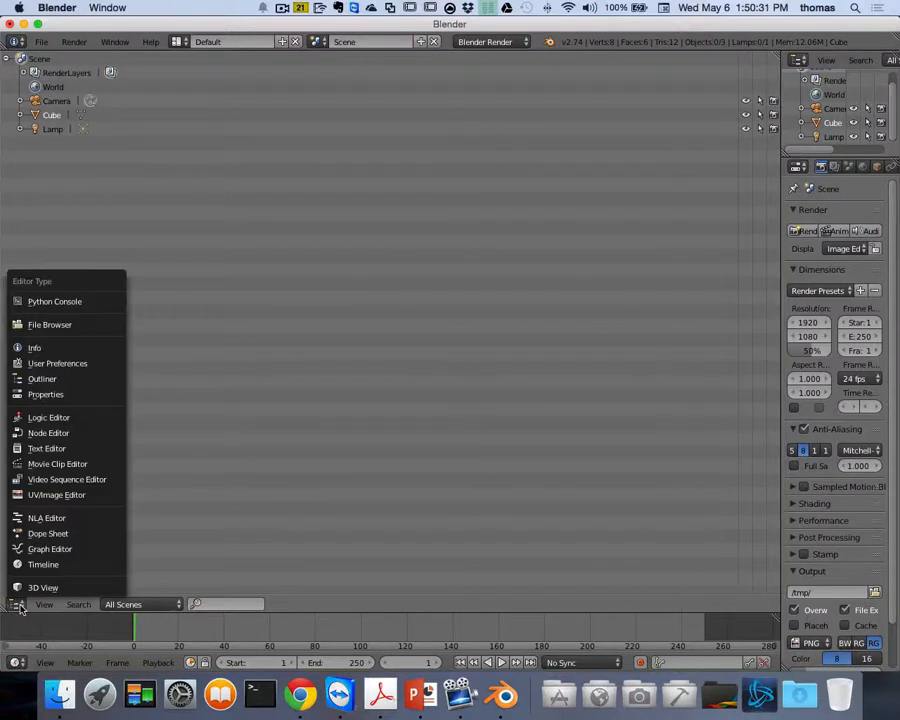
click(35, 588)
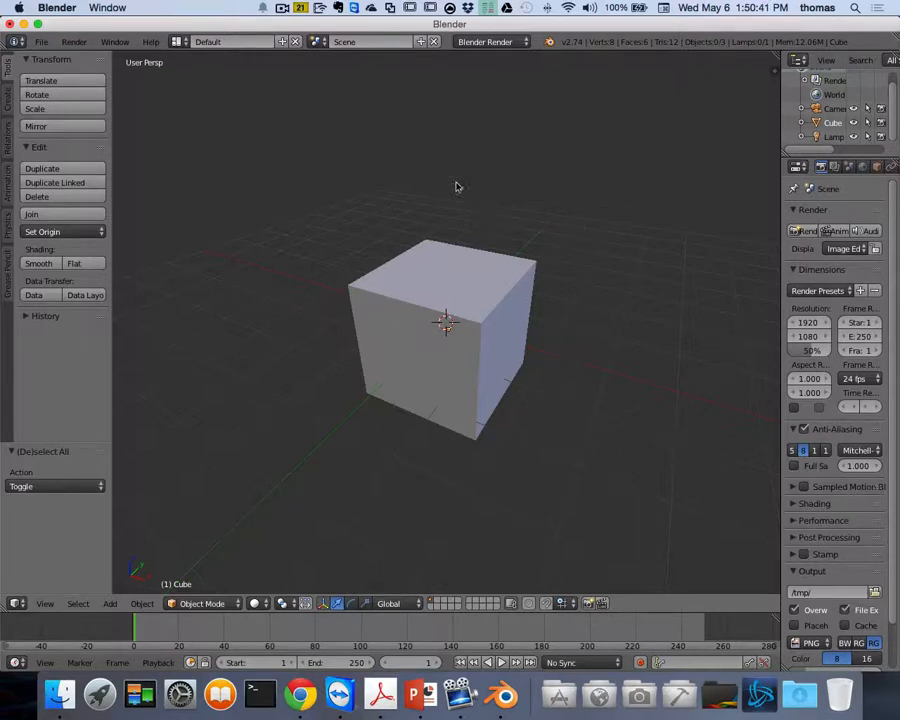
Start a new scene by reloading the start-up file
click(41, 42)
click(45, 60)
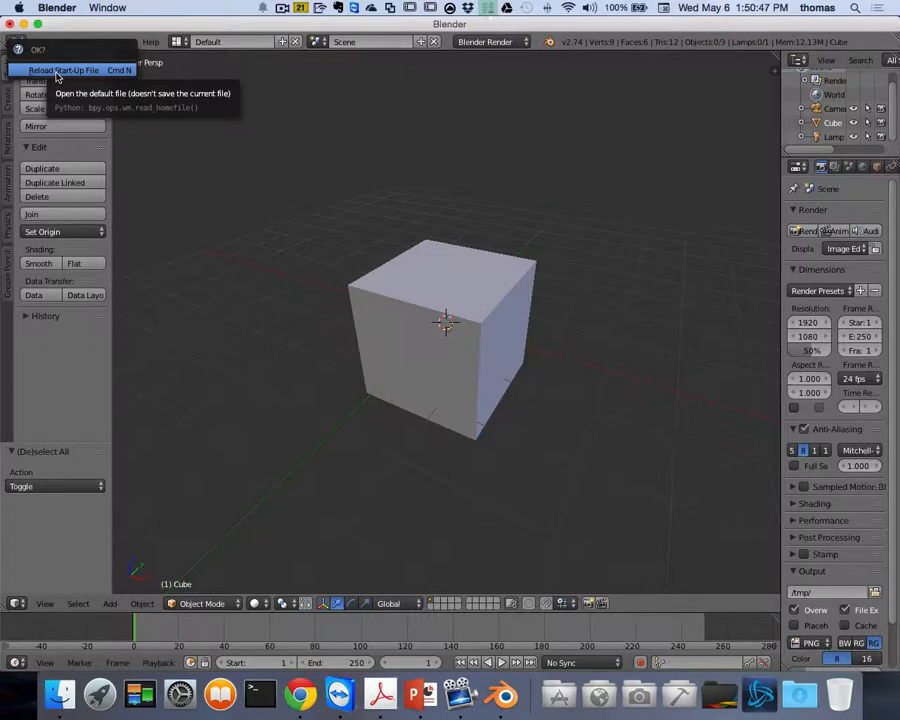
click(57, 73)
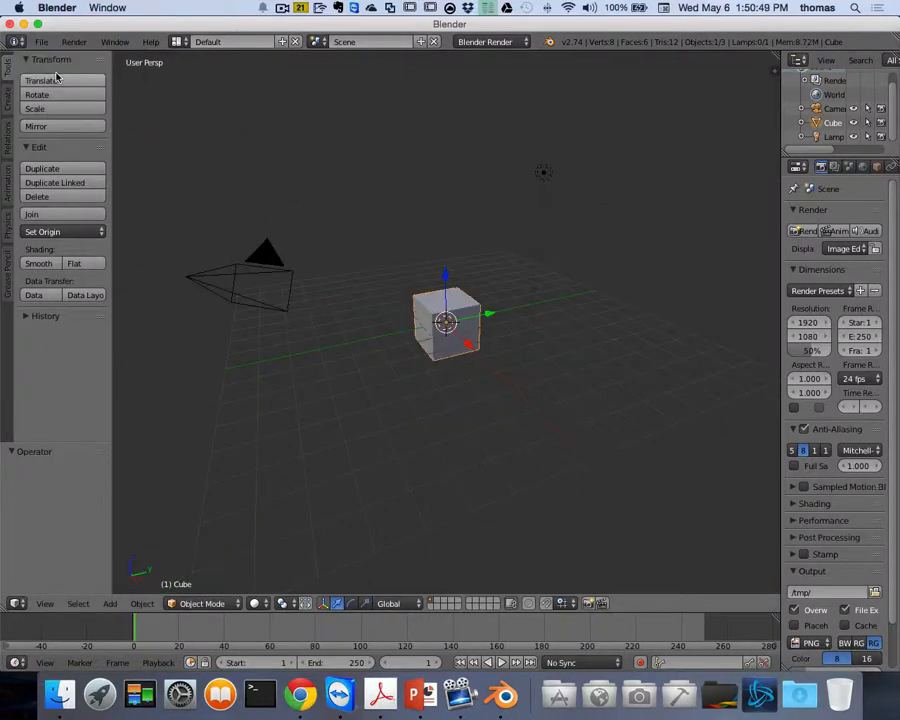
Select the camera and the lamp in turn, and move the camera about -0.324 along the global Y axis
right_click(233, 278)
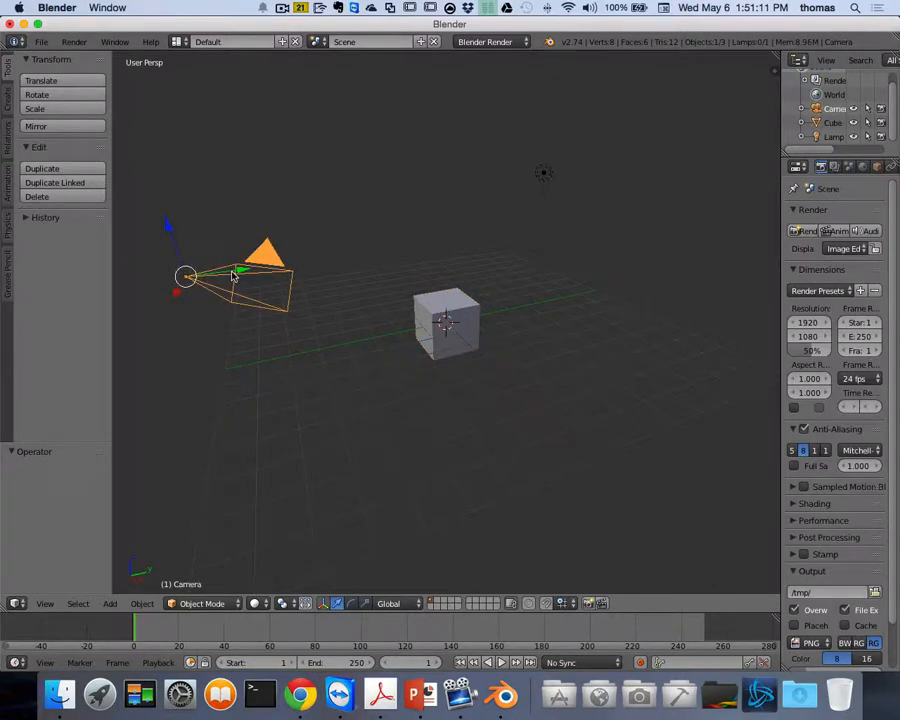
right_click(544, 174)
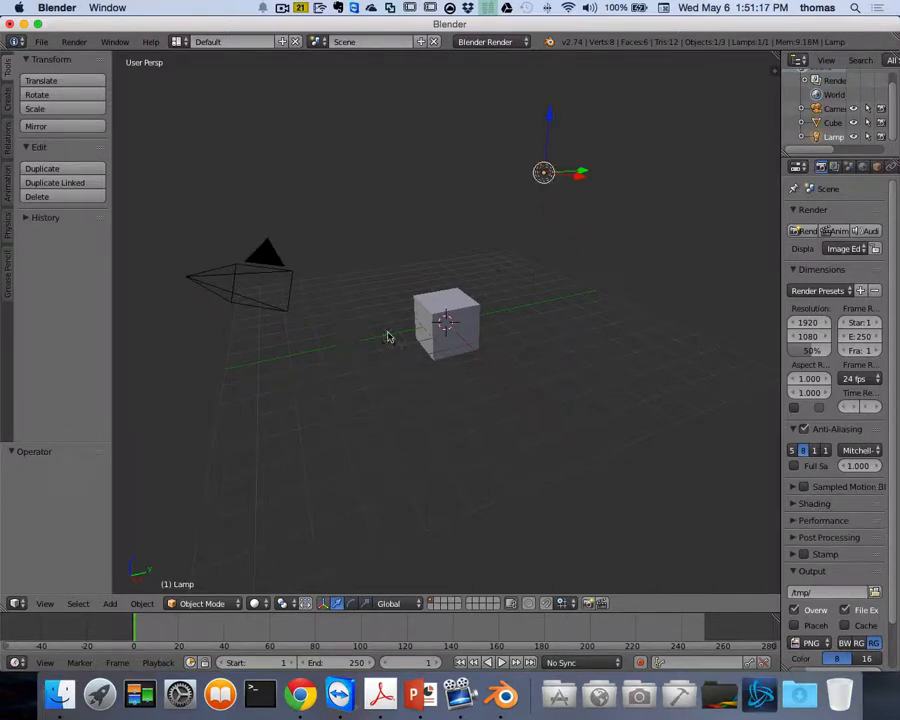
right_click(237, 282)
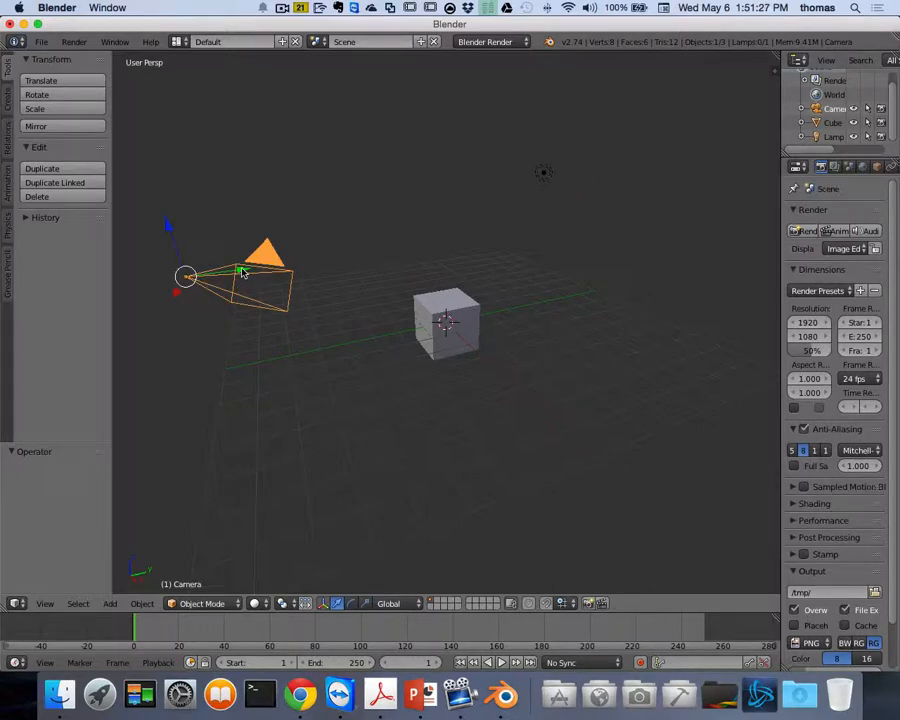
key(g)
key(y)
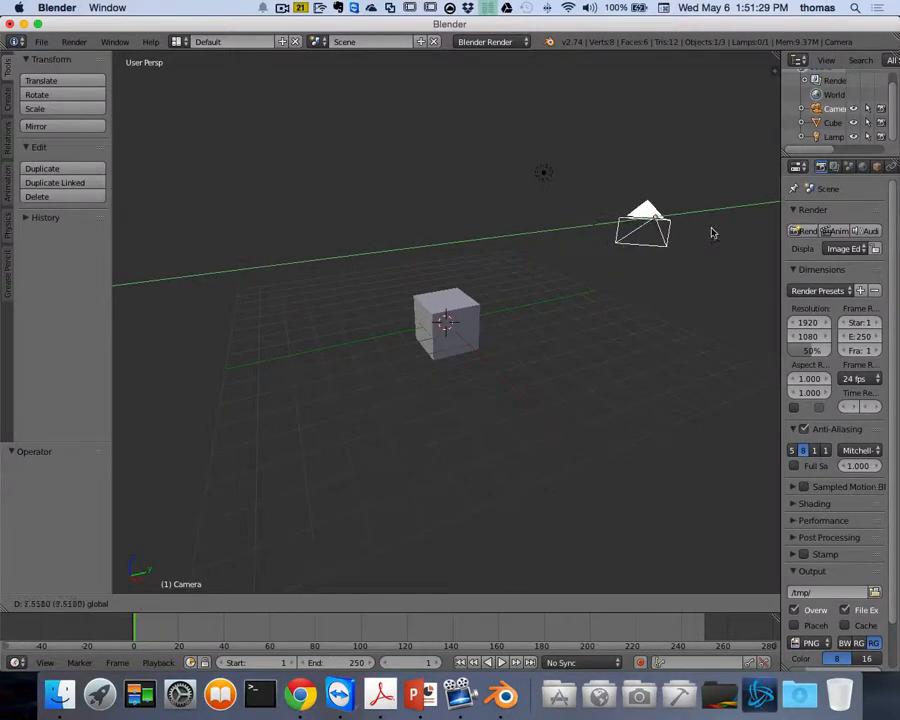
click(197, 240)
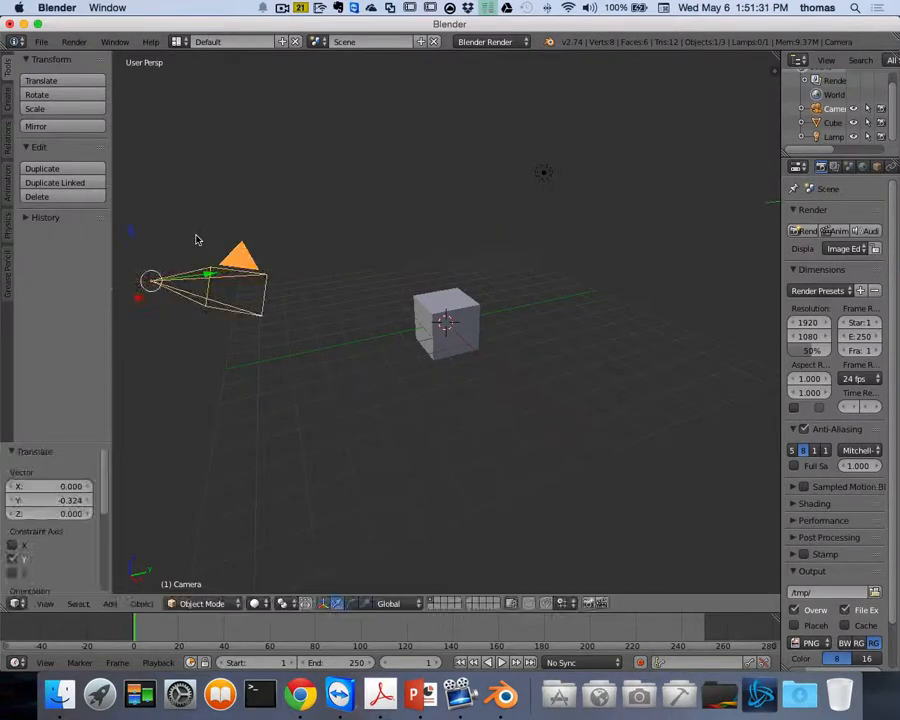
Move the camera about -0.393 along the global X axis
key(g)
key(x)
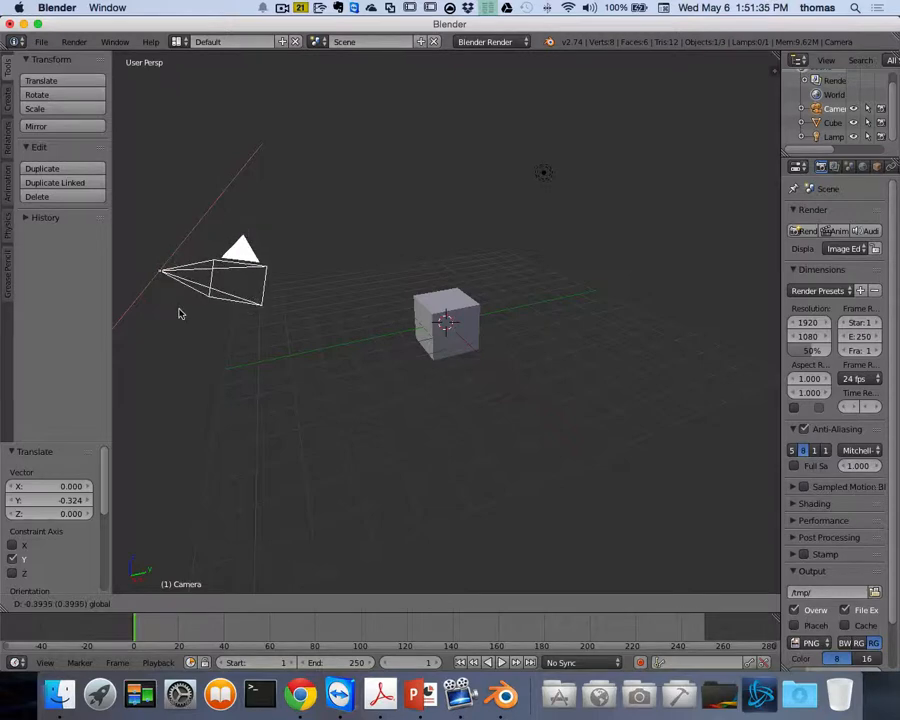
click(180, 314)
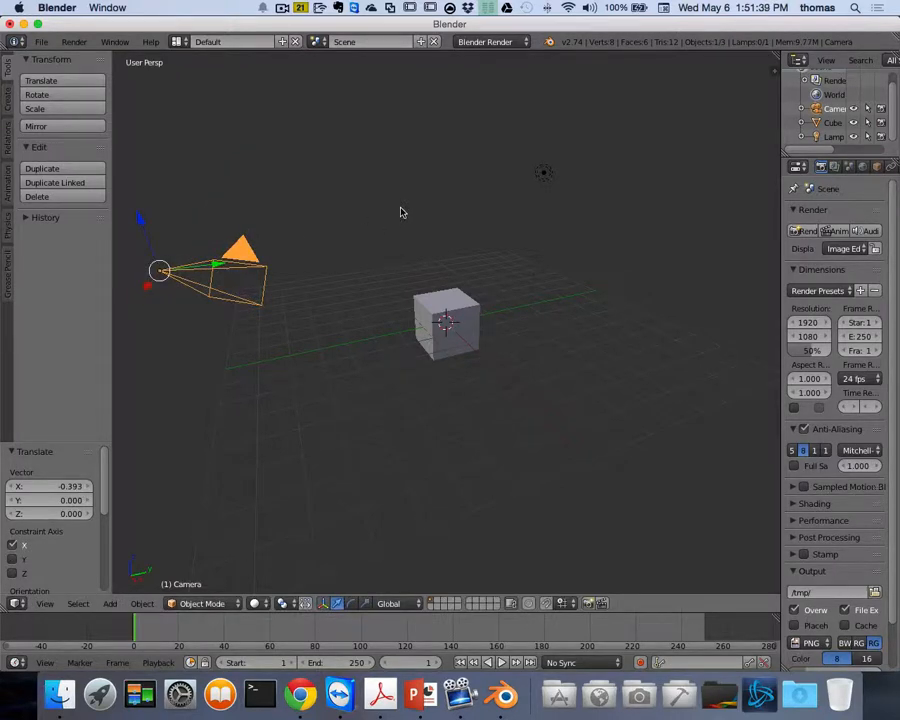
Select the cube and stretch it with the scale manipulator about 1.519 times along Y, also along X, and about 1.855 times along Z
scroll(523, 333, left, 5)
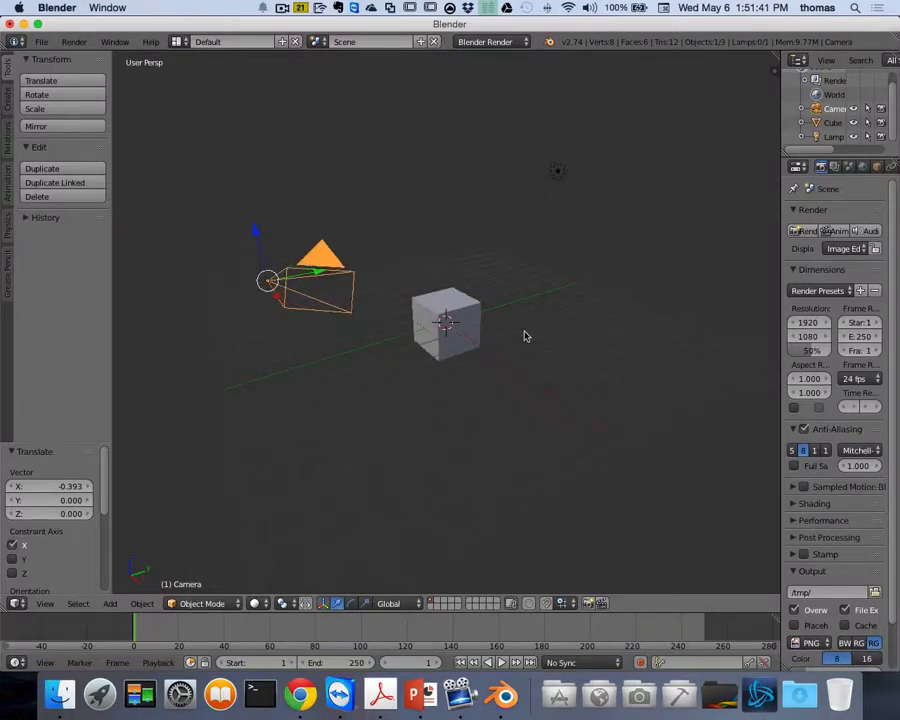
scroll(525, 334, right, 5)
scroll(525, 336, right, 2)
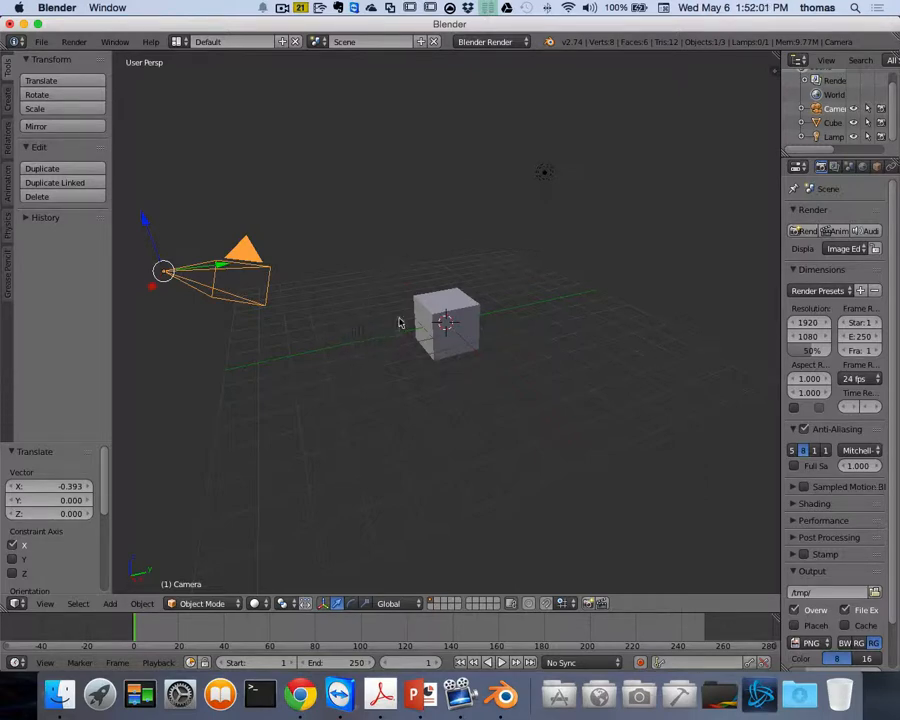
right_click(458, 328)
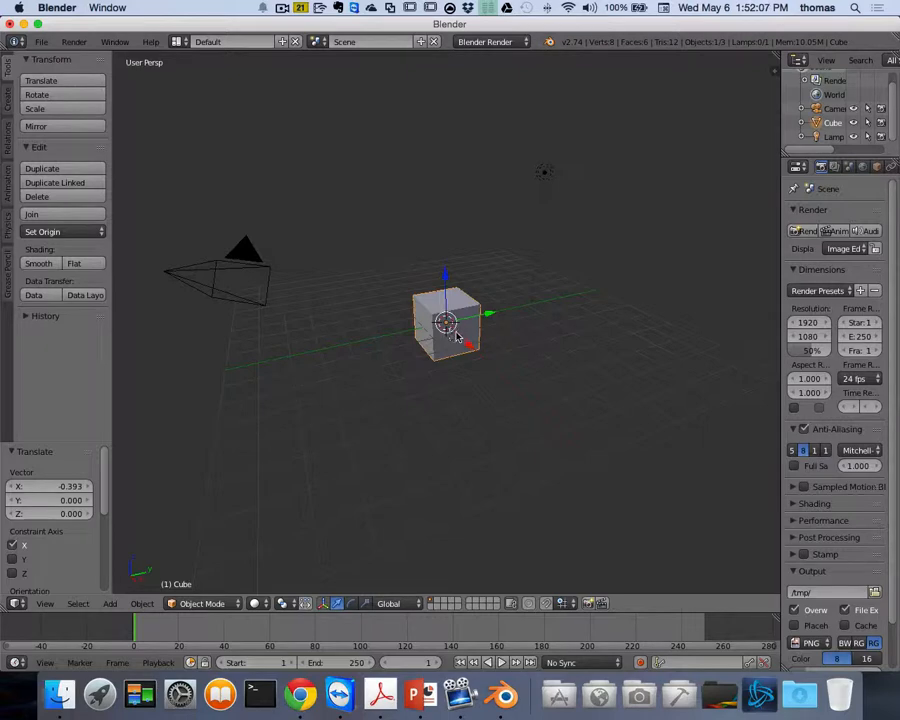
middle_drag(452, 302, 457, 338)
scroll(457, 338, up, 5)
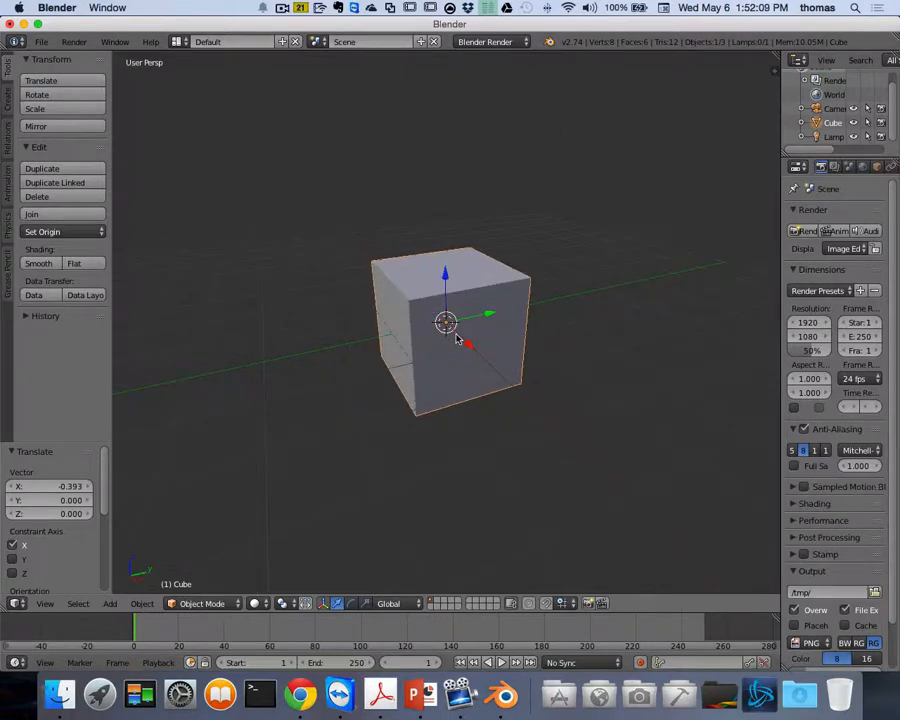
scroll(457, 338, down, 2)
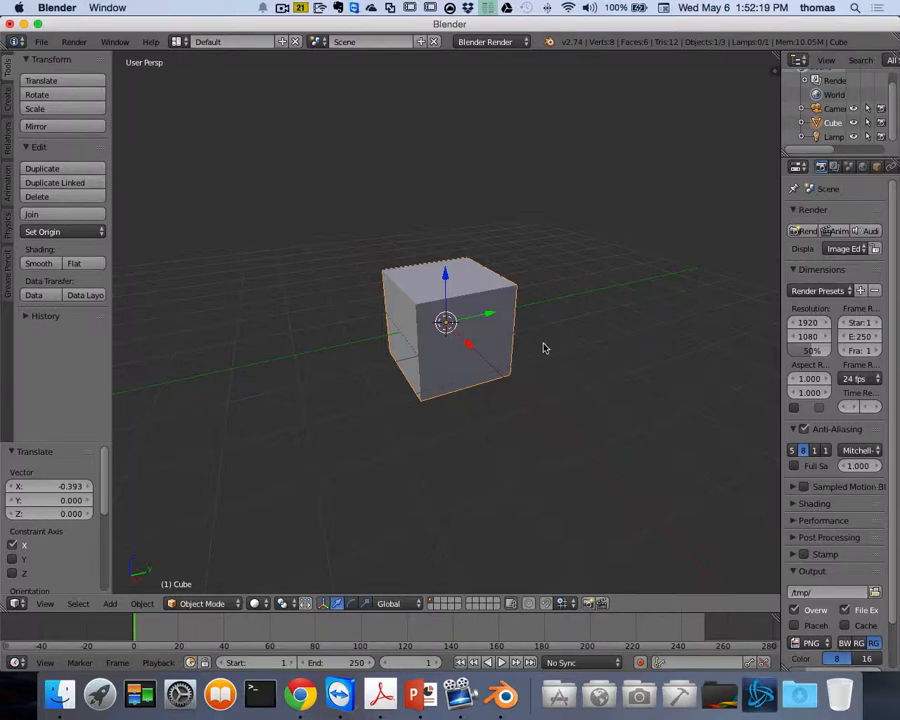
click(366, 605)
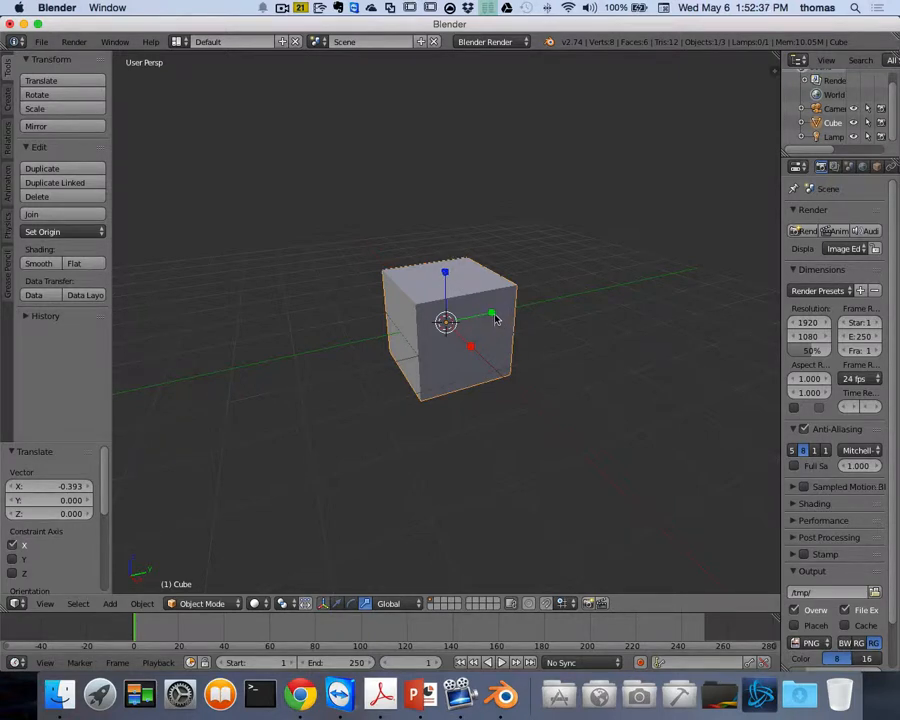
key(s)
drag(520, 319, 521, 318)
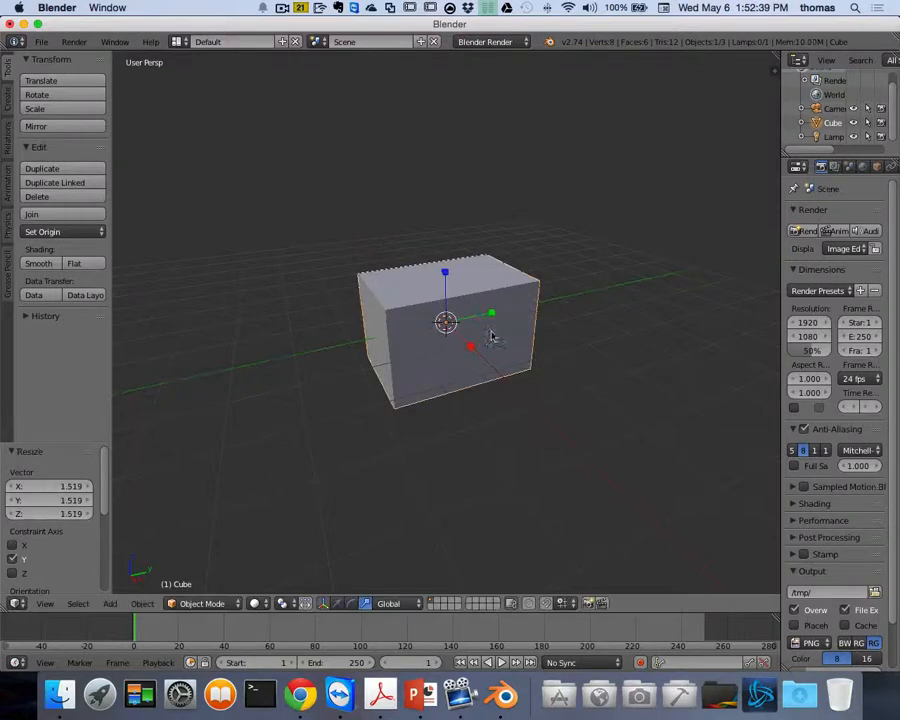
drag(472, 351, 503, 391)
drag(446, 270, 446, 231)
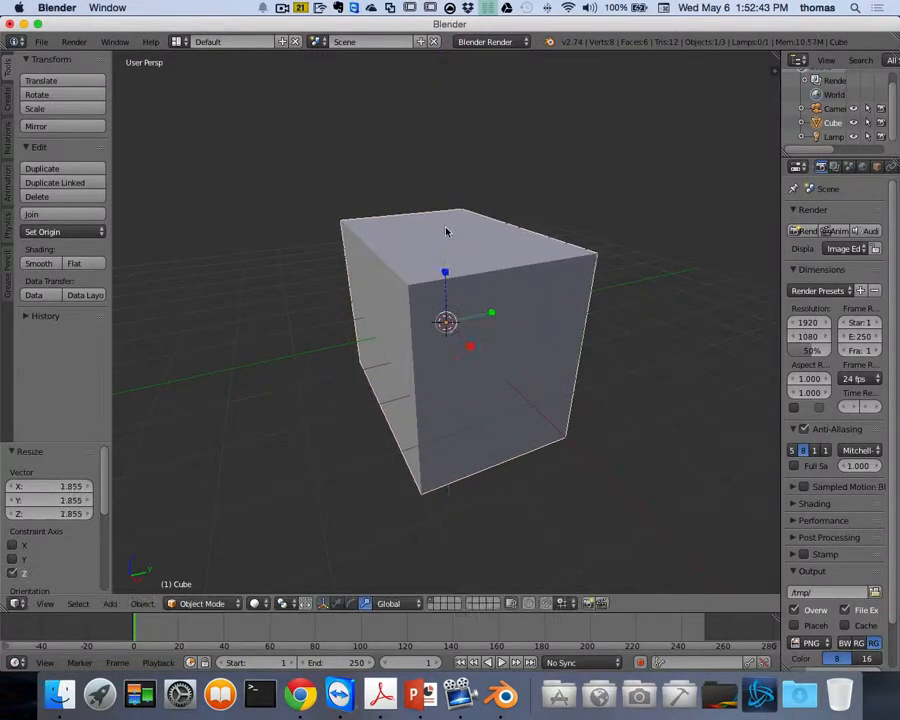
Shrink the cube into a tall column by scaling it to about 0.416 along Y and 0.263 along X
key(s)
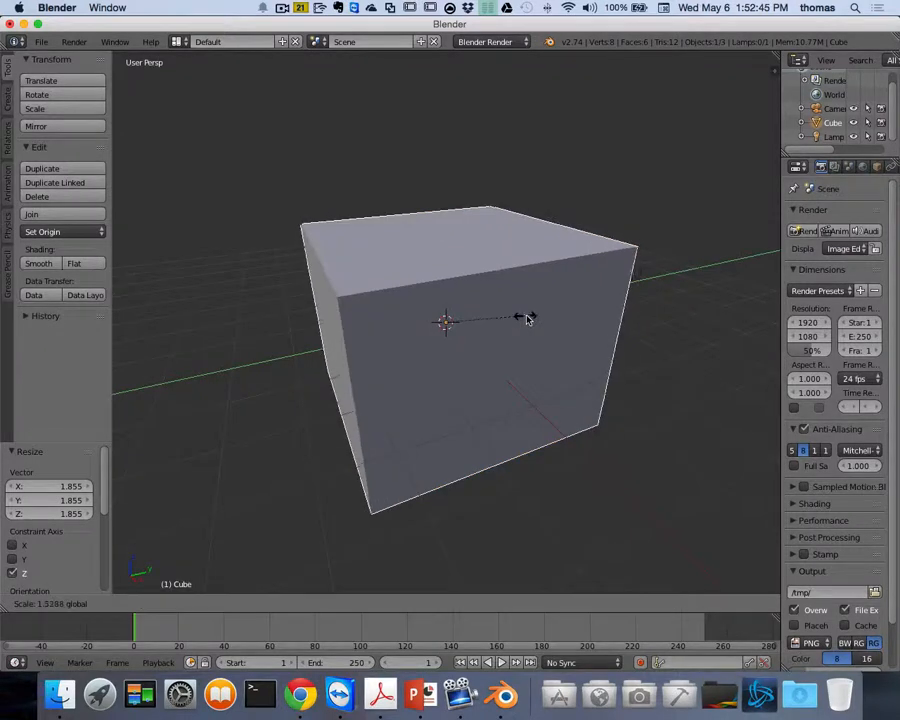
click(464, 319)
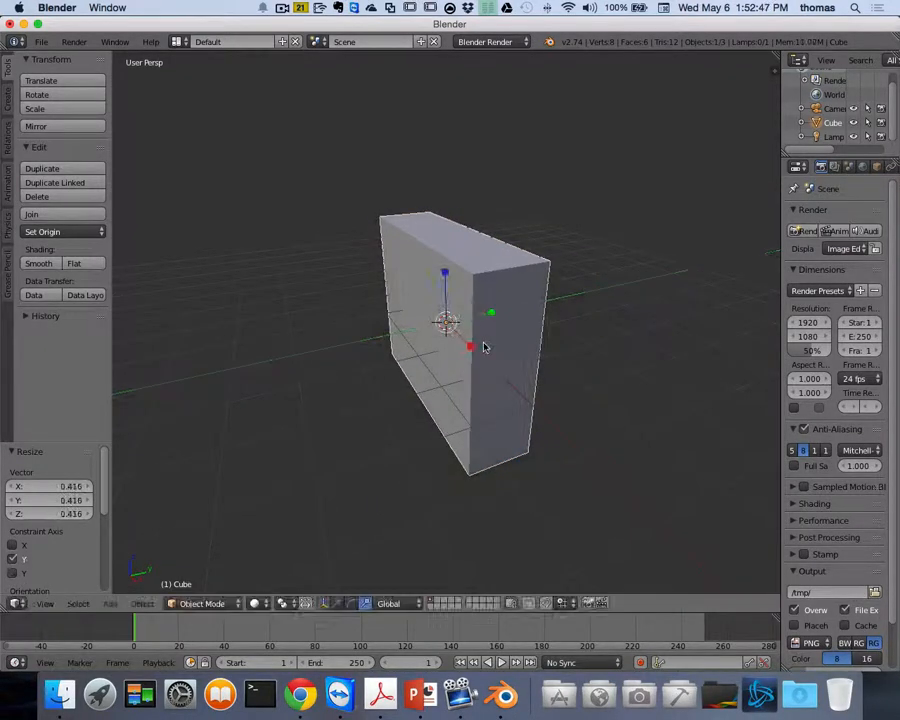
drag(474, 346, 458, 323)
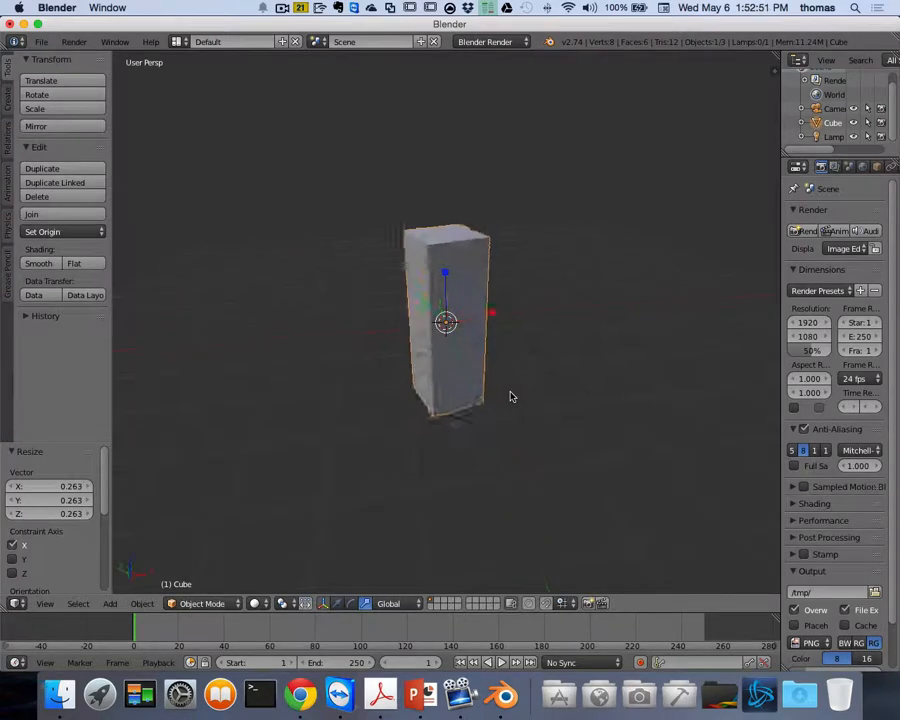
scroll(512, 397, left, 3)
scroll(513, 397, right, 10)
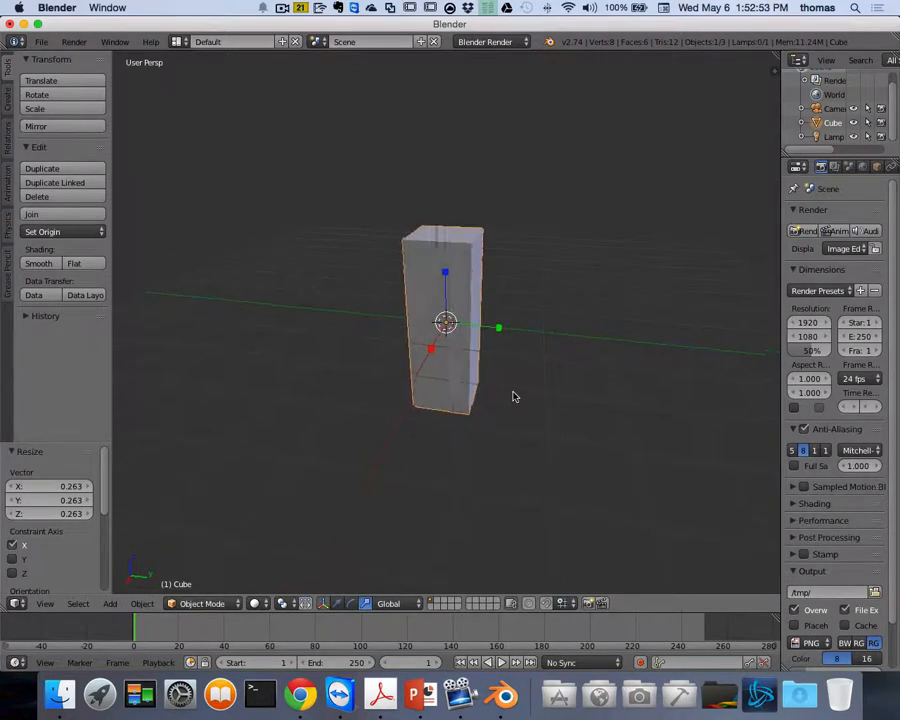
scroll(512, 396, left, 5)
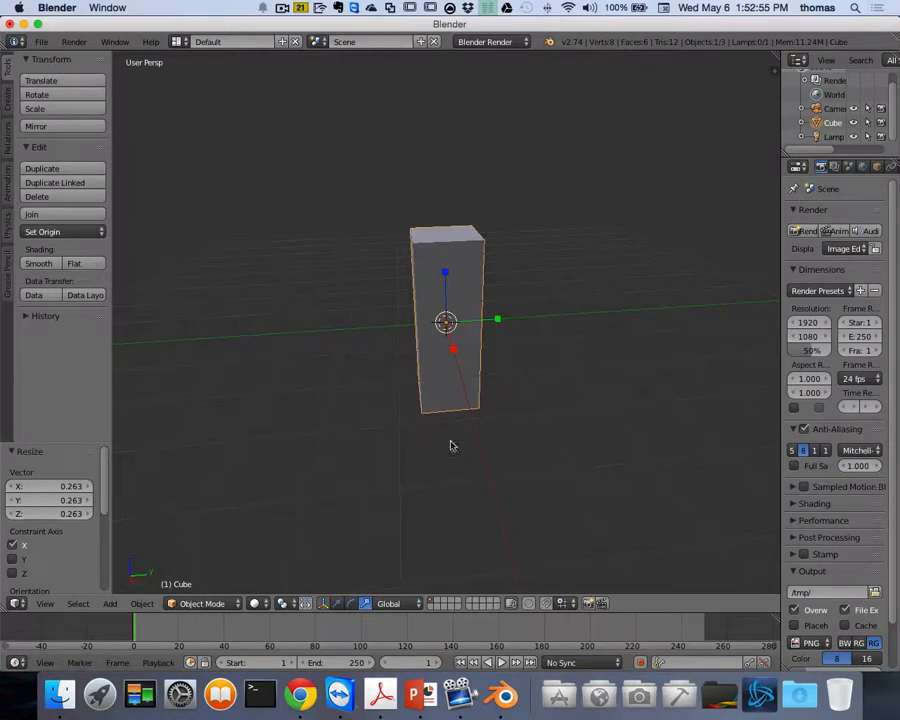
scroll(510, 469, left, 5)
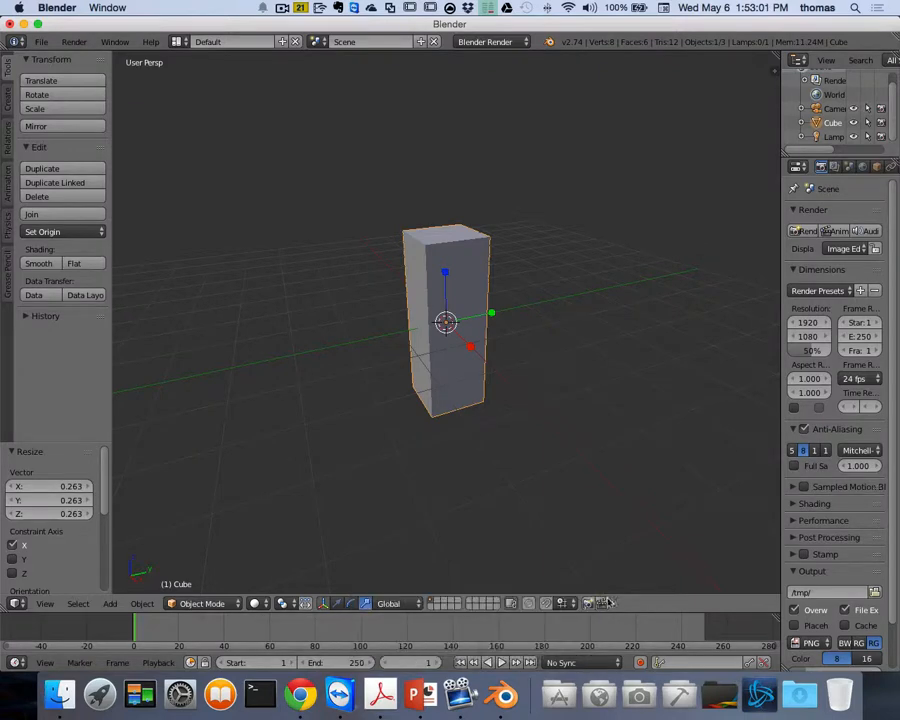
Enlarge the timeline area and rotate the cube with the rotate manipulator about -18.745° around Y, also around X, and about 84.875° around Z
drag(614, 610, 604, 380)
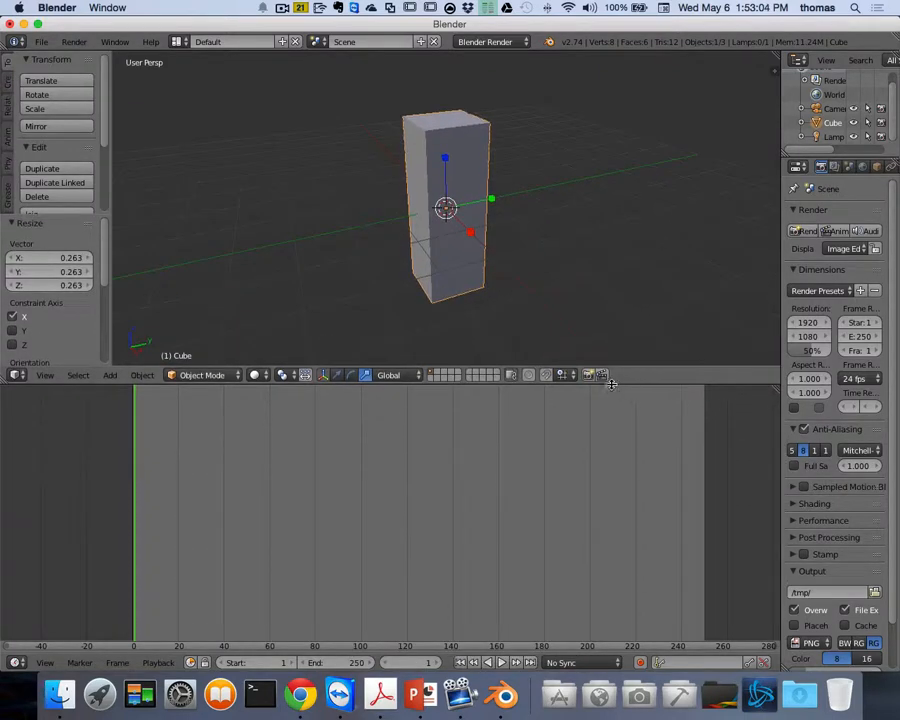
click(352, 377)
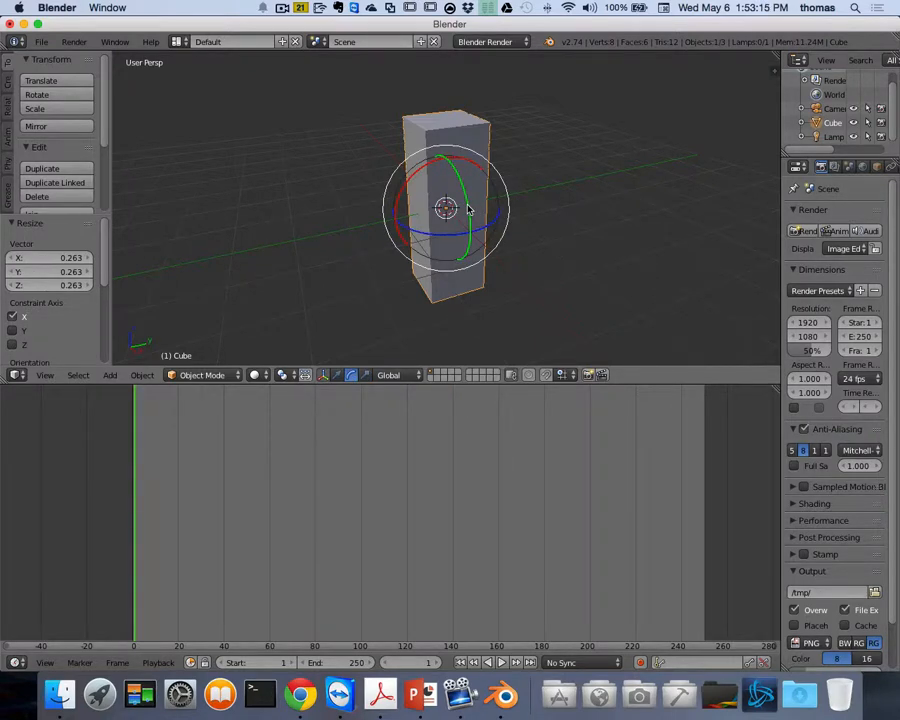
mouse_move(468, 208)
mouse_down()
mouse_move(462, 185)
mouse_move(466, 226)
mouse_move(467, 204)
mouse_up()
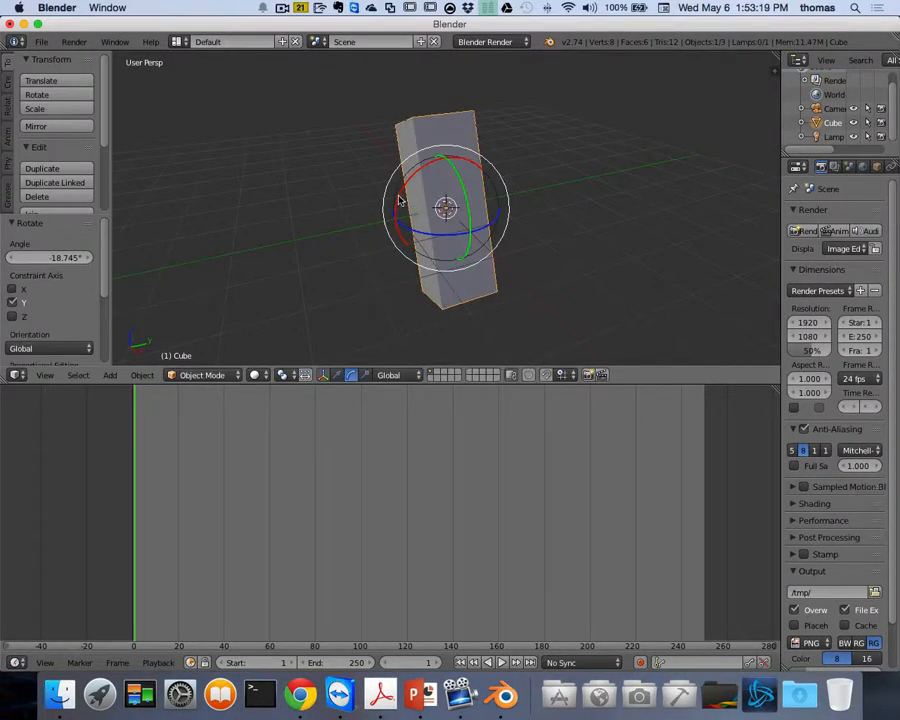
drag(399, 201, 472, 236)
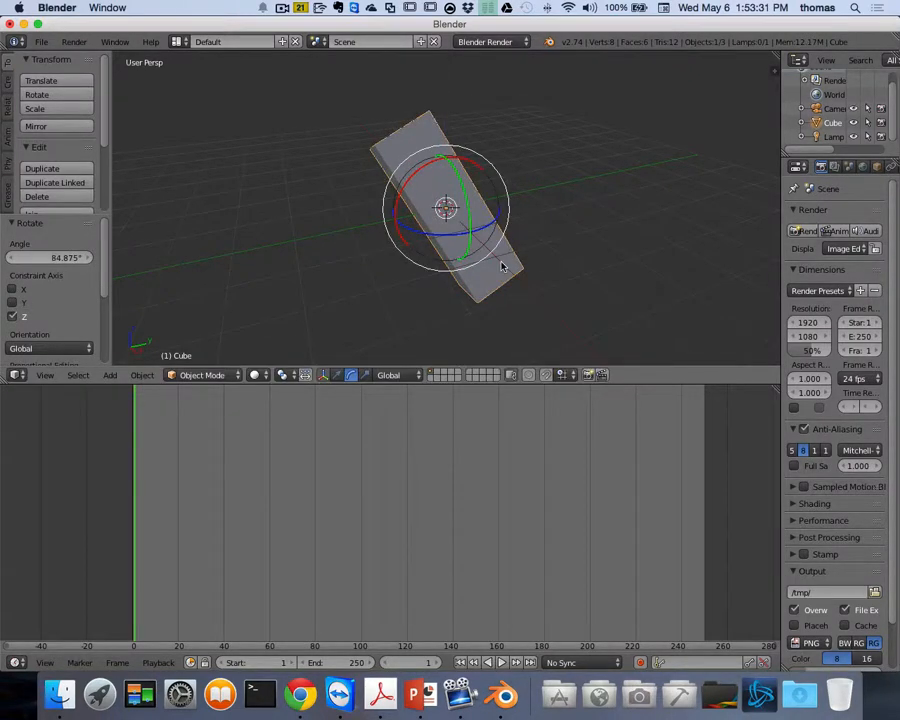
Shrink the timeline area back to a short strip, toggle the 3D manipulator off and on, and set it to translate
drag(654, 383, 659, 590)
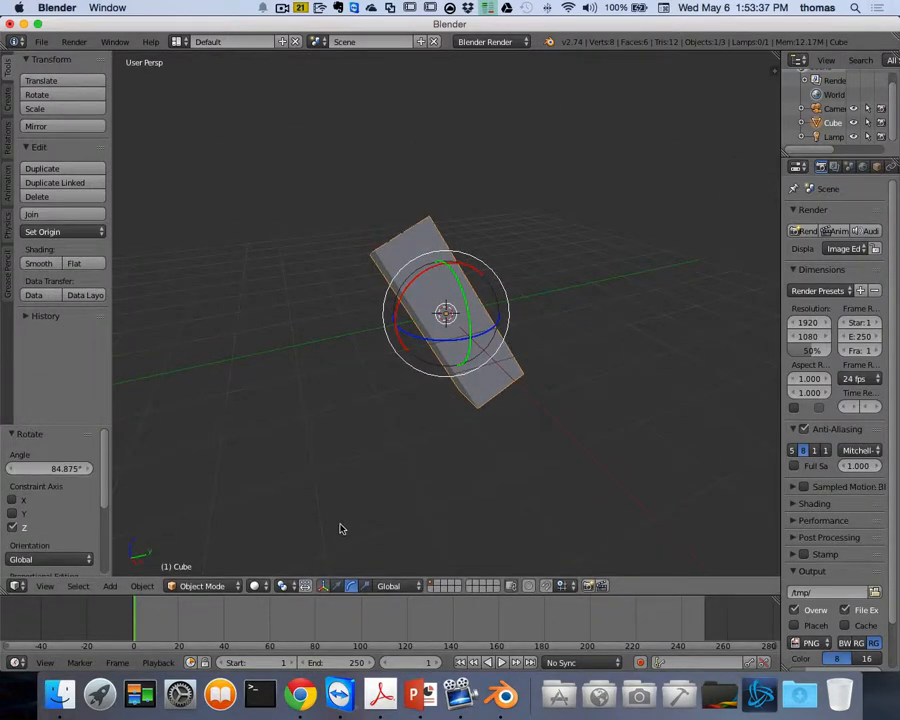
click(320, 591)
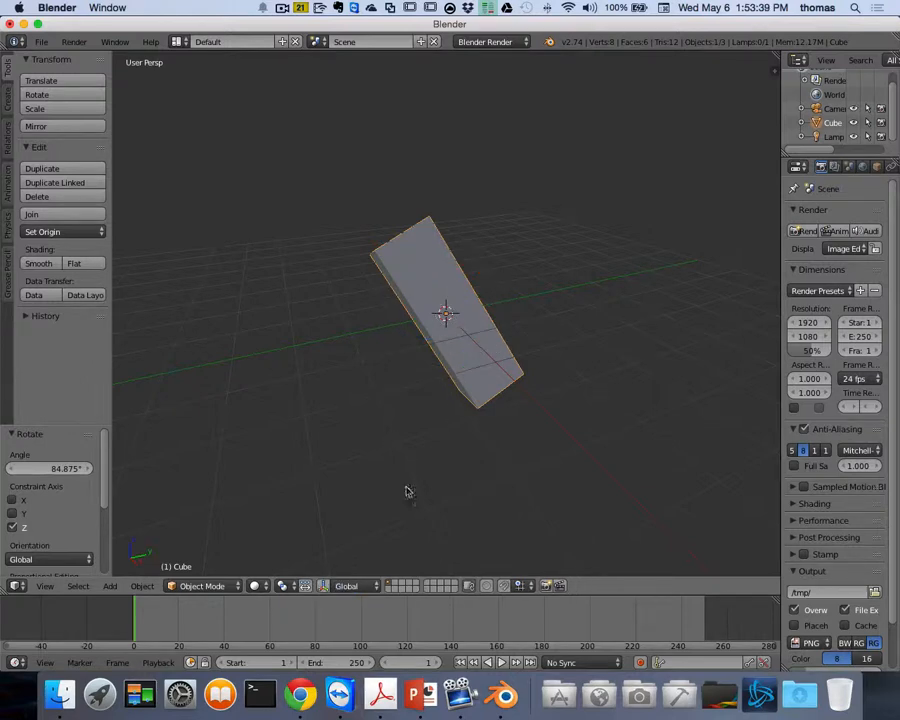
click(321, 587)
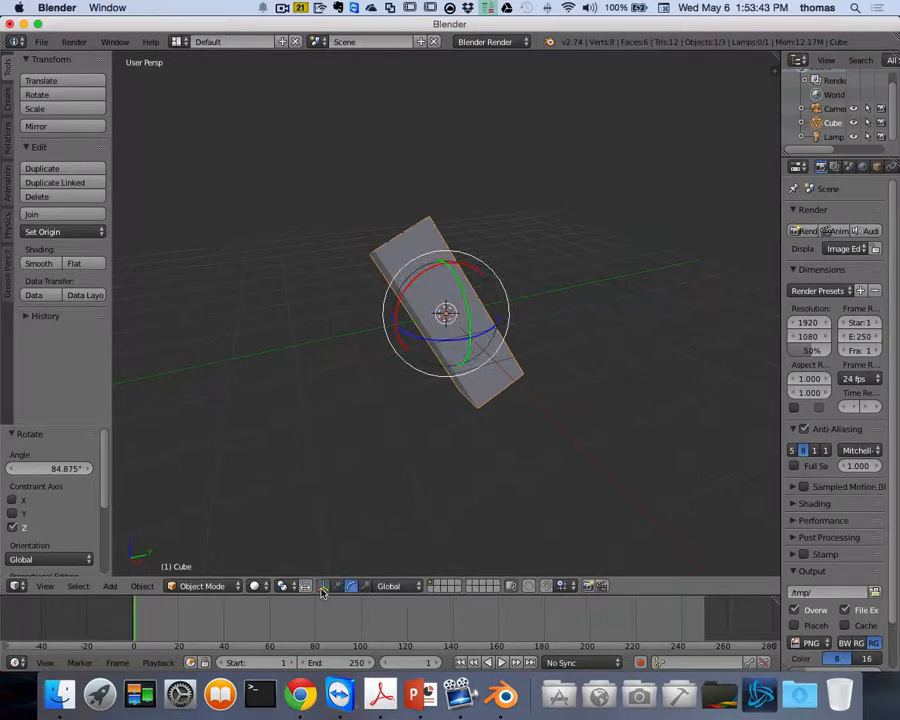
click(336, 587)
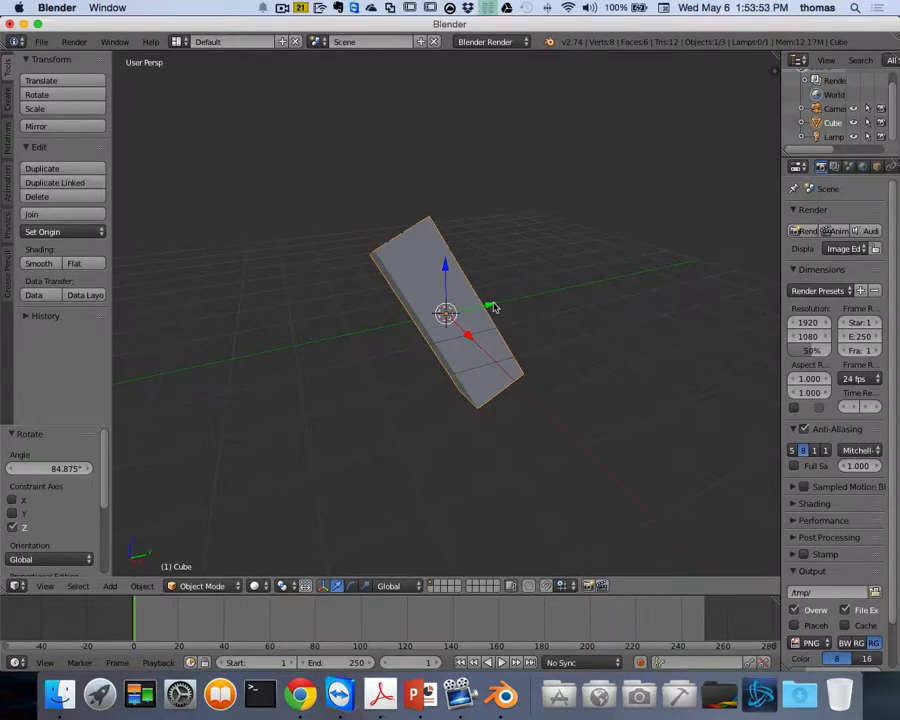
Move the cube, trying the X and Y axis constraints before placing it about 1.166 up along the global Z axis
key(g)
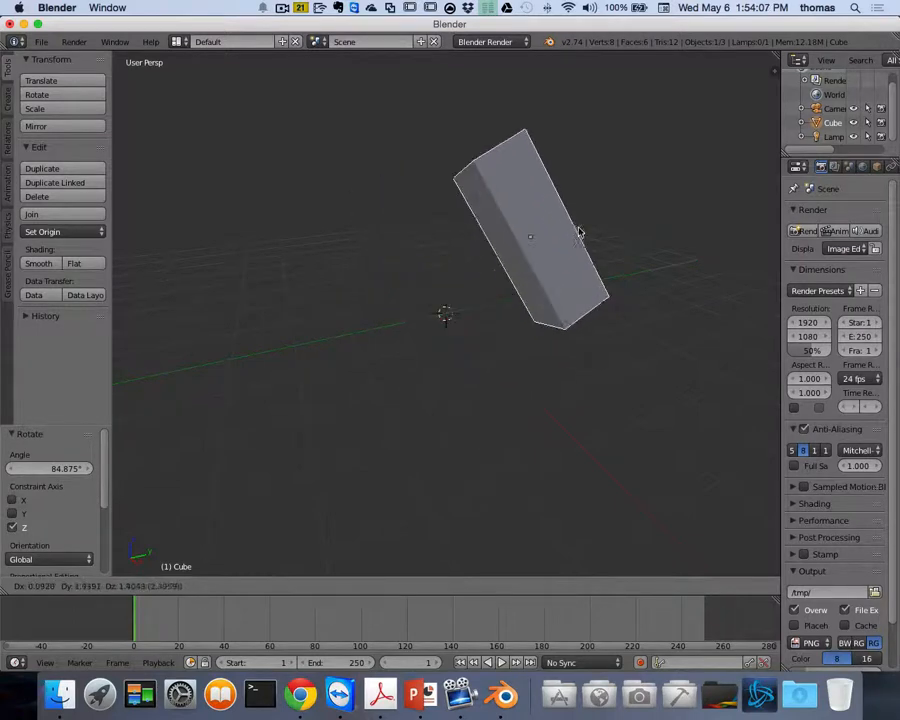
key(x)
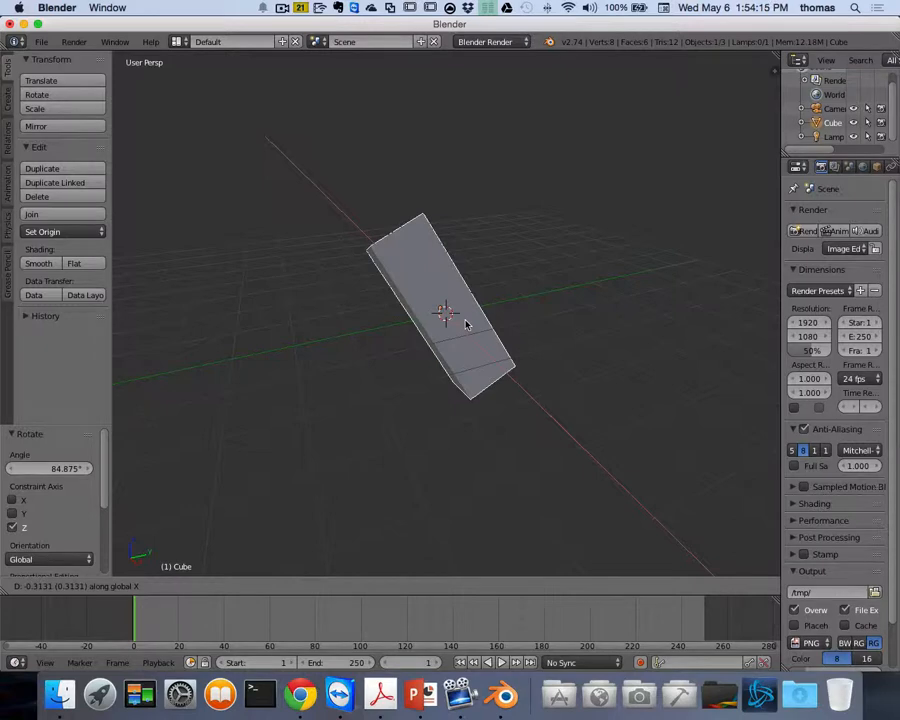
key(y)
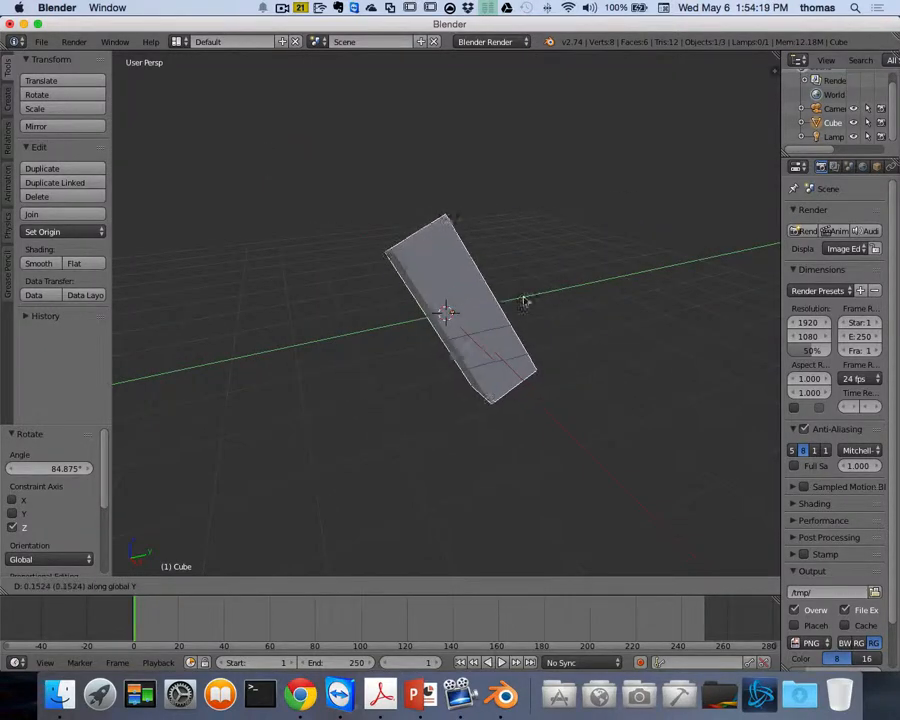
key(z)
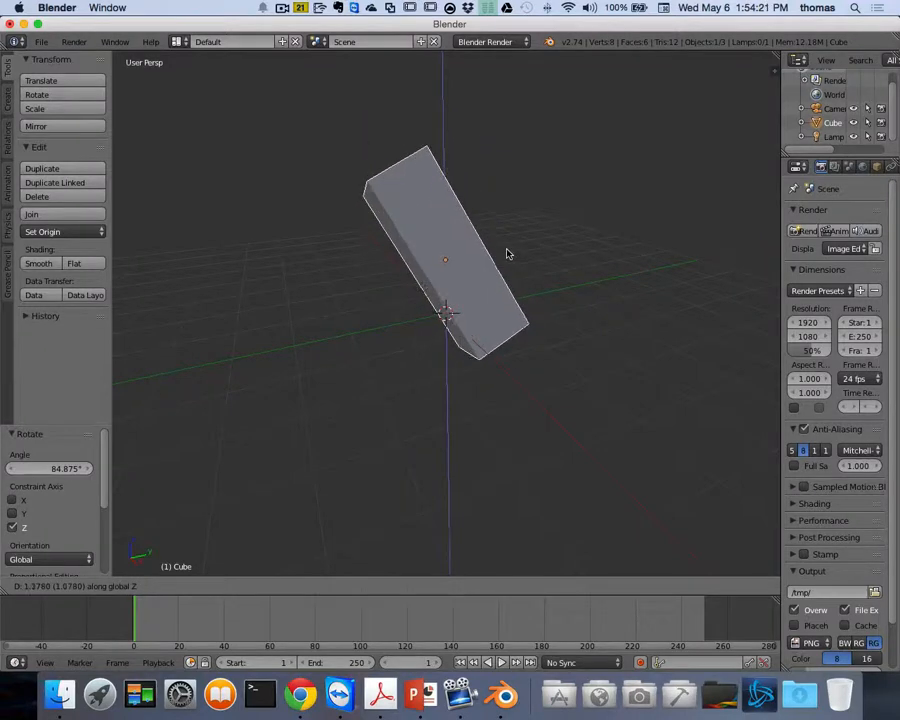
click(505, 255)
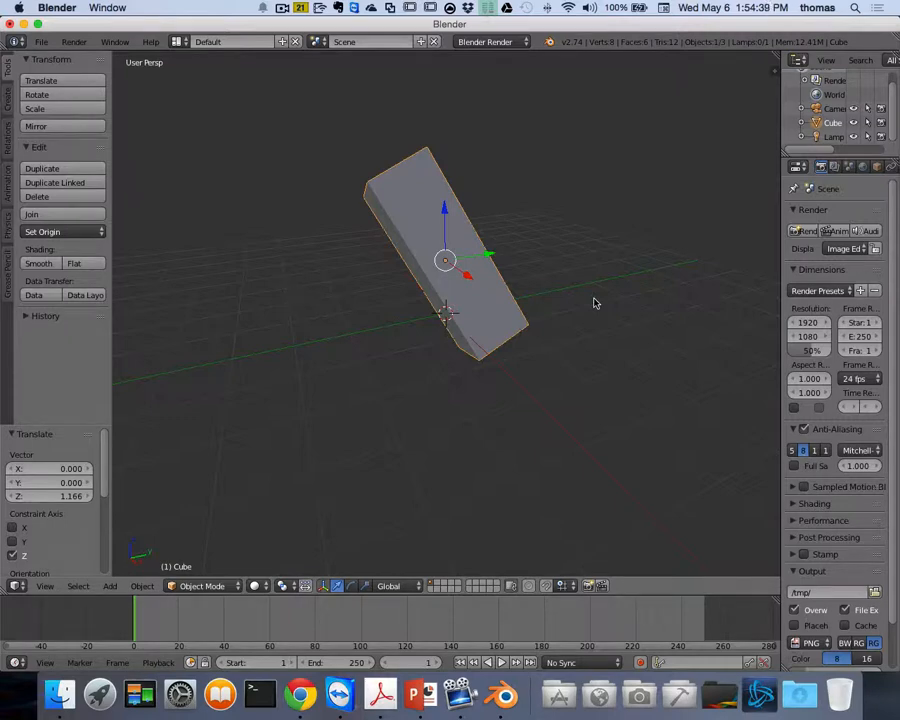
Rotate the cube about -688.462° around the global X axis
key(r)
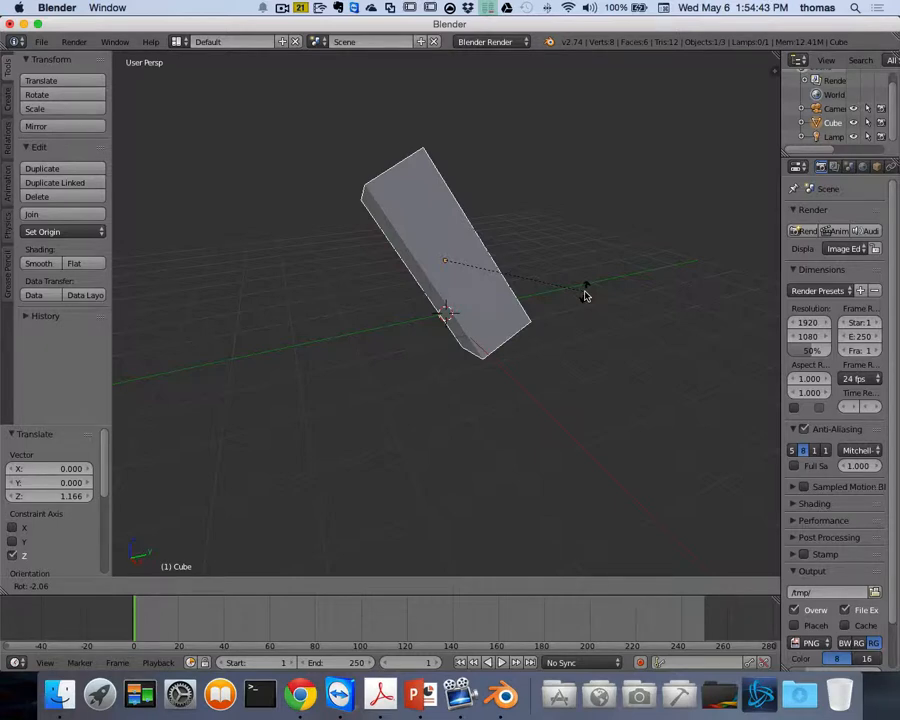
key(x)
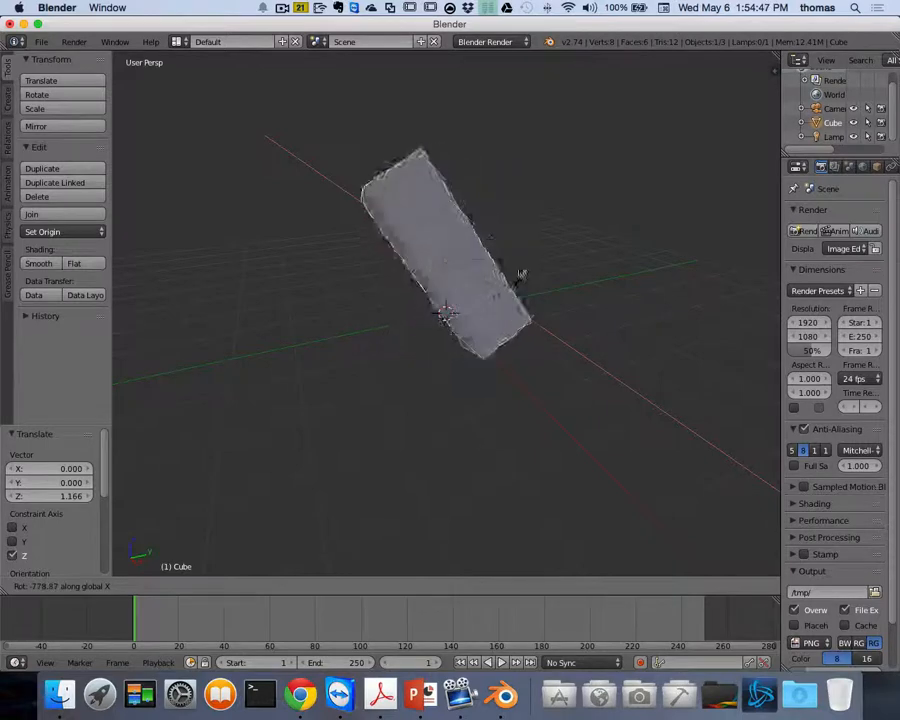
click(517, 238)
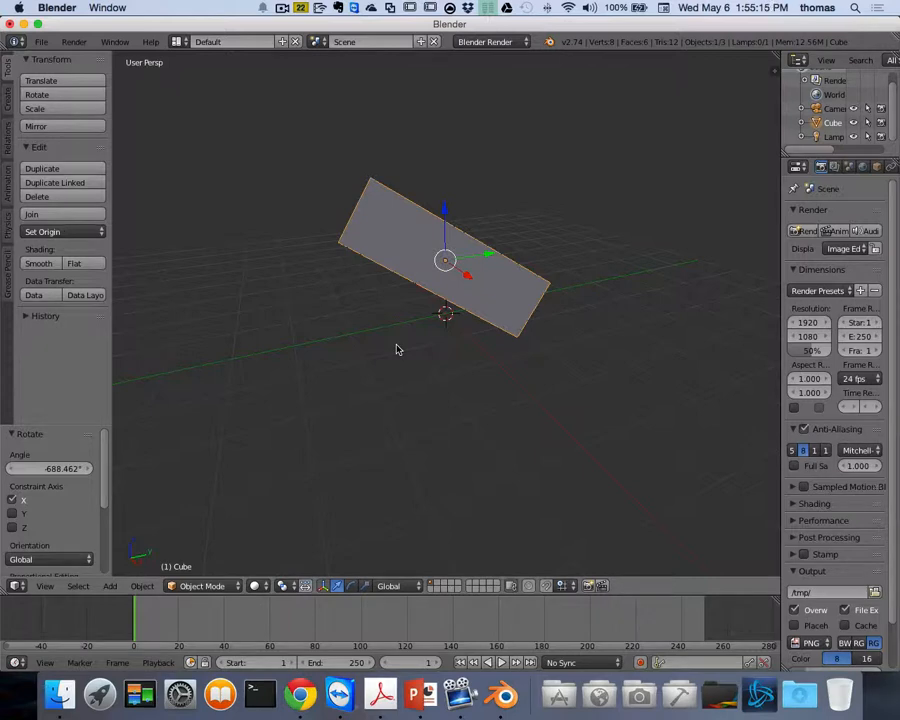
Look at the rotated cube from a lower angle and through the camera, and return to the user perspective
scroll(396, 349, down, 5)
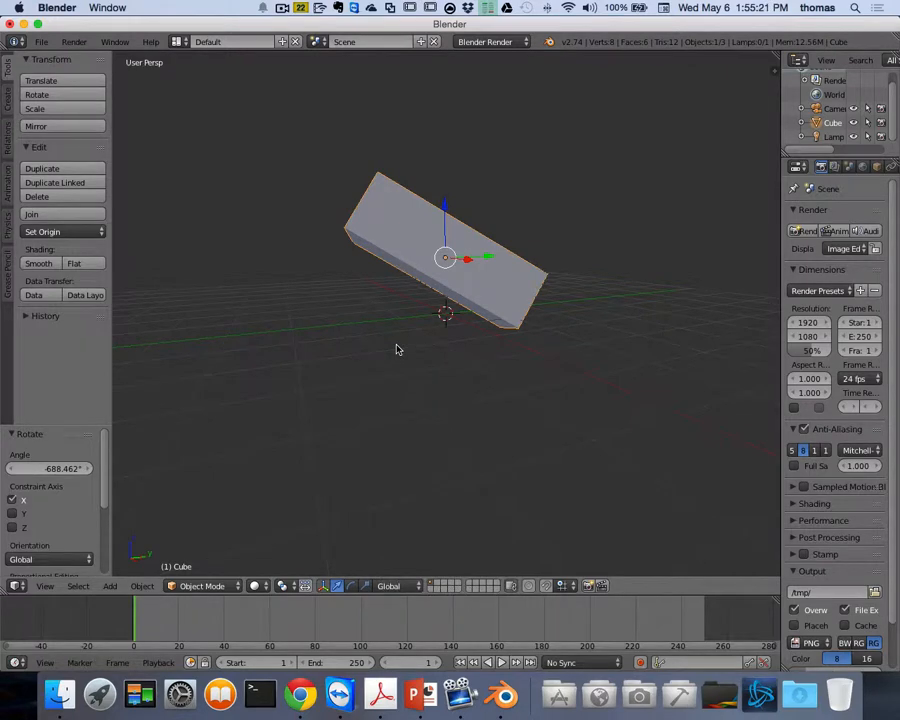
key(KP_0)
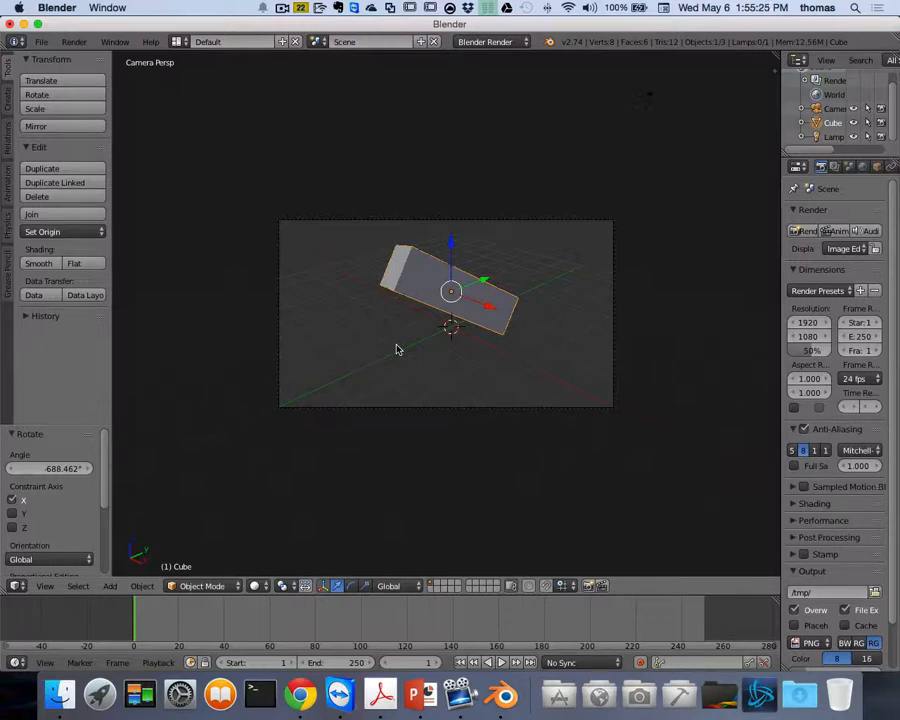
key(KP_0)
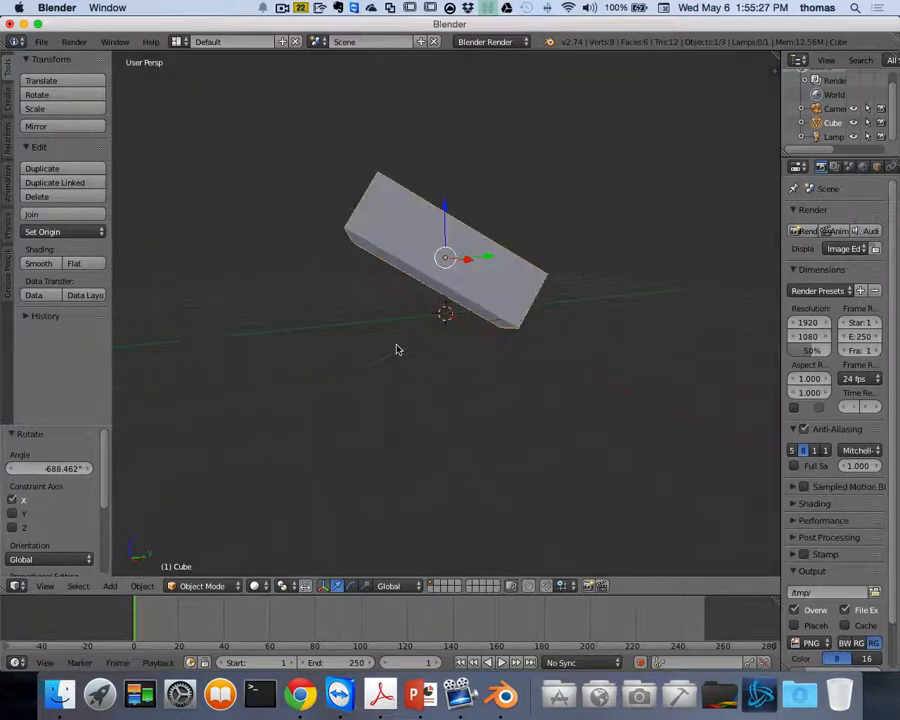
Switch back and forth between the camera view and the user perspective to compare how the block looks
key(KP_0)
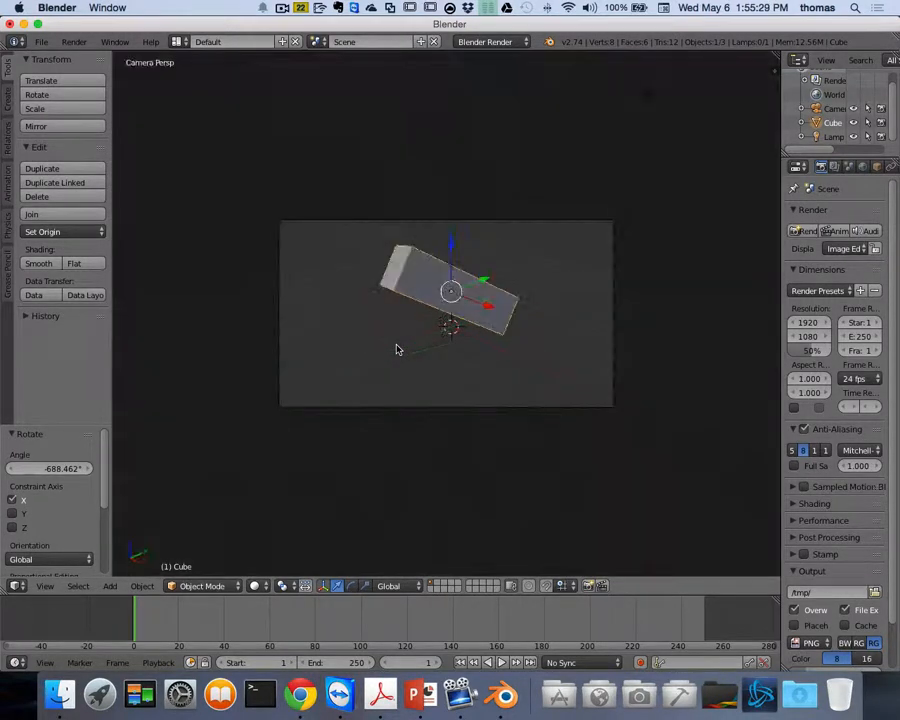
key(KP_0)
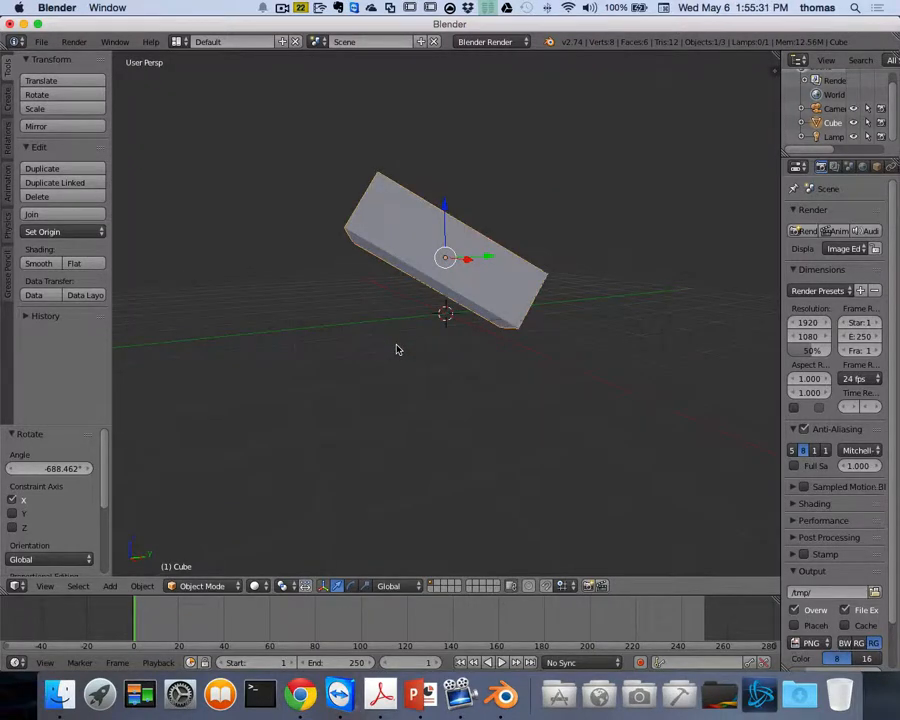
key(KP_0)
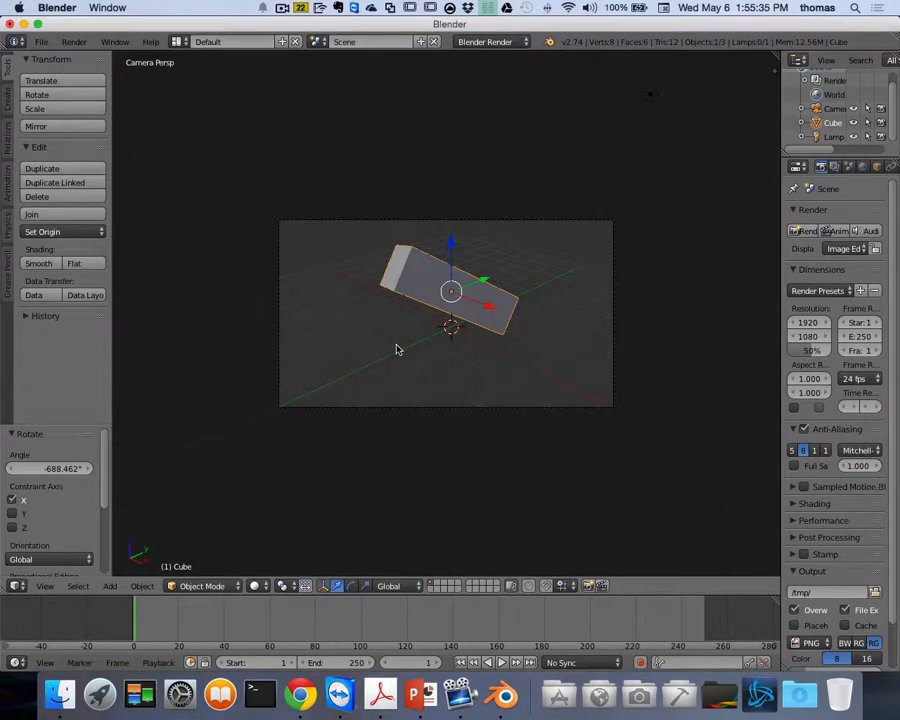
key(KP_0)
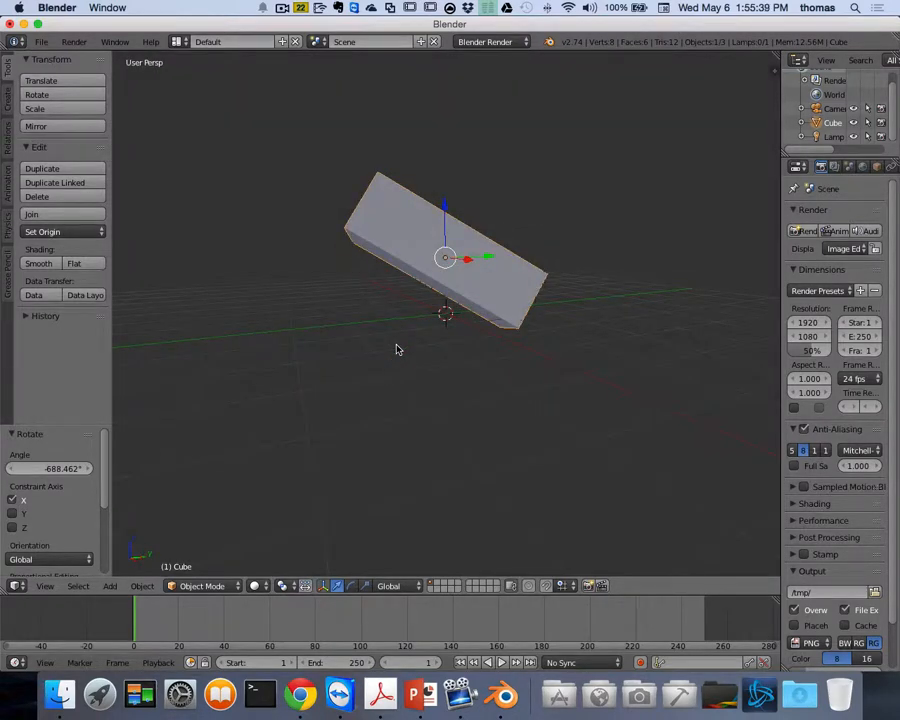
View the block from the front, switch to orthographic projection, and compare the top, right and front views
key(KP_1)
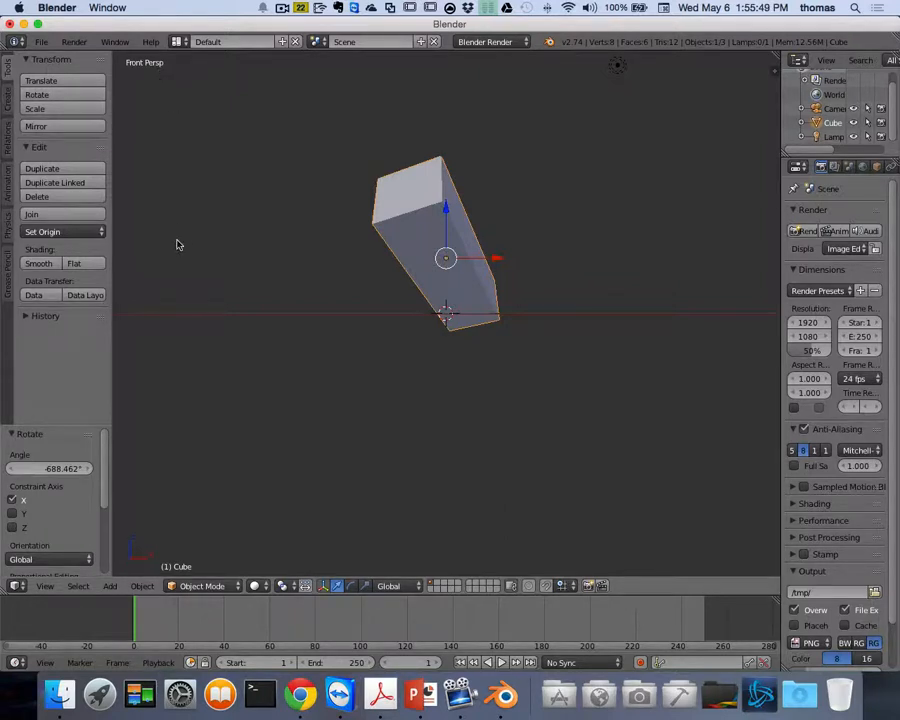
key(KP_5)
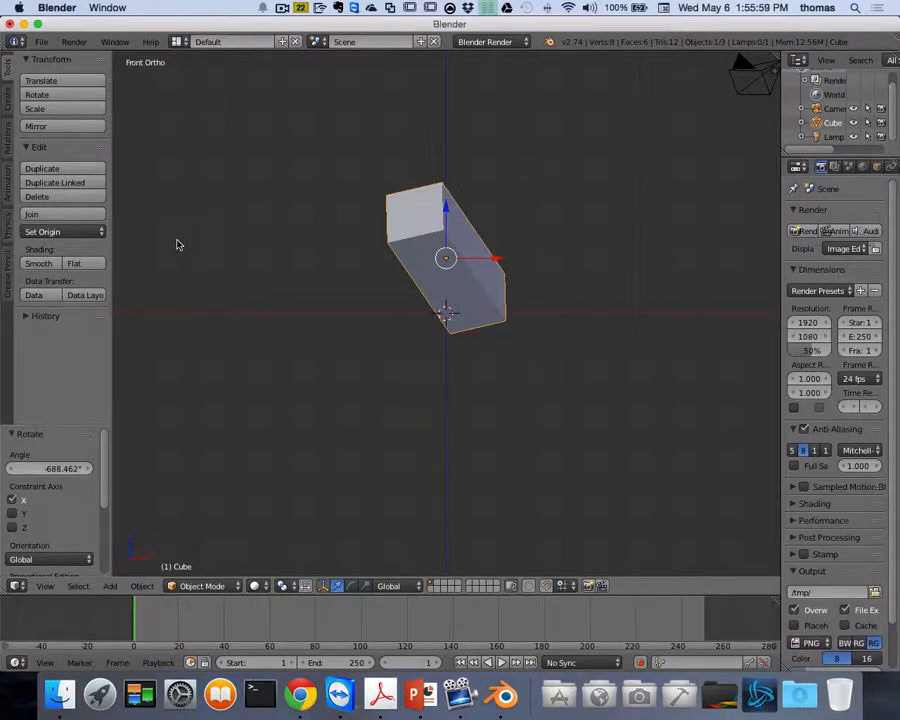
key(KP_7)
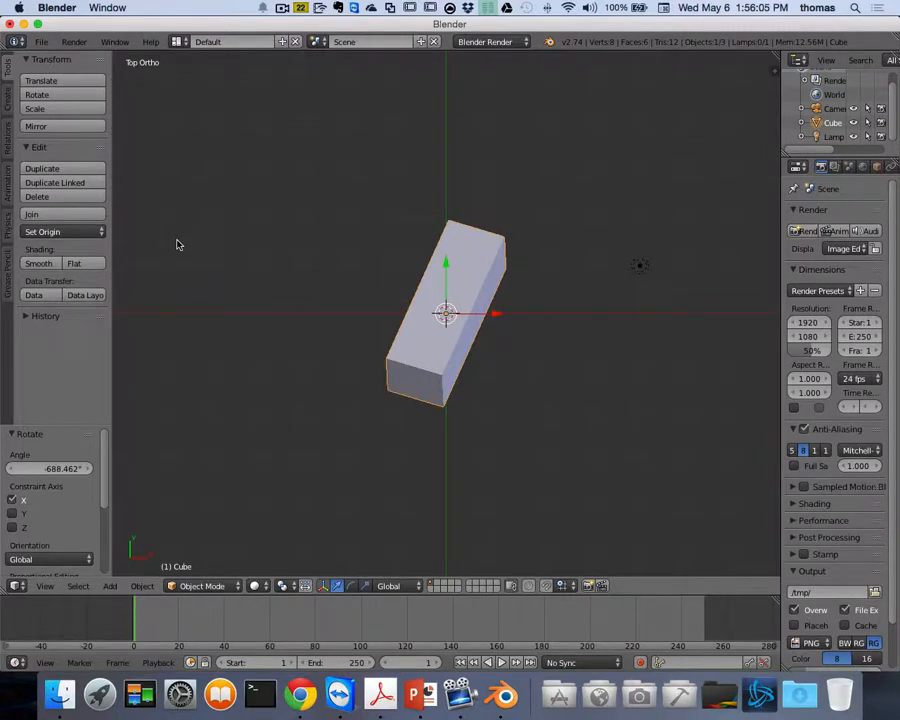
key(KP_3)
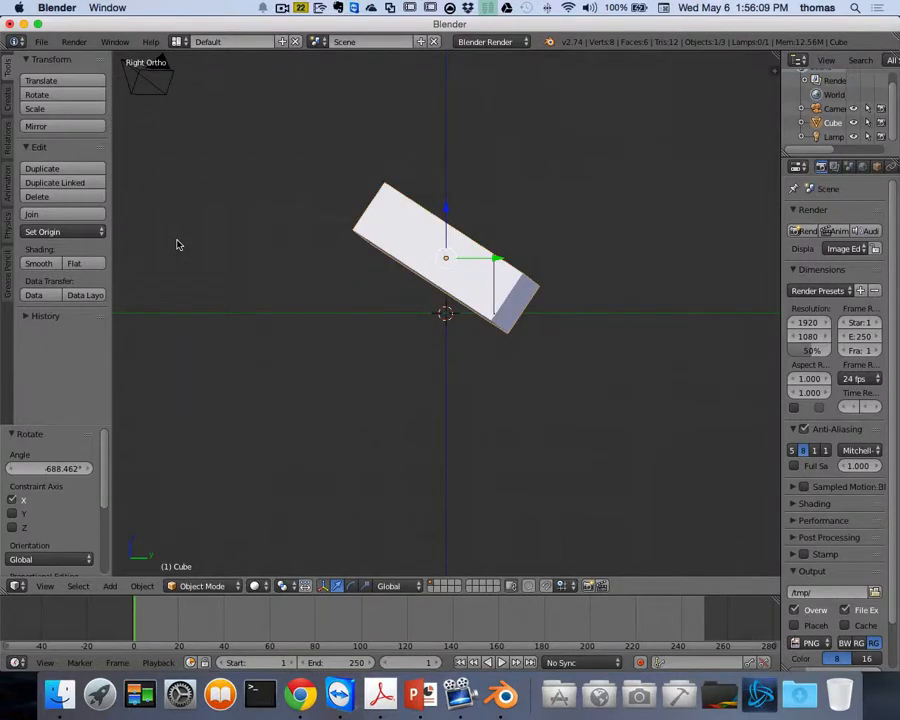
key(KP_1)
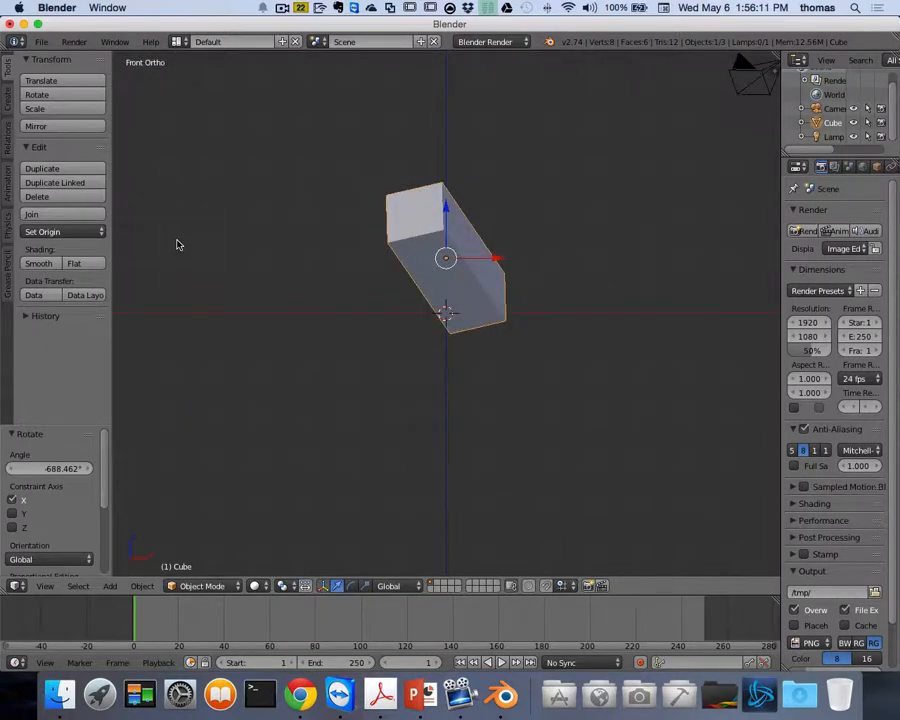
key(KP_7)
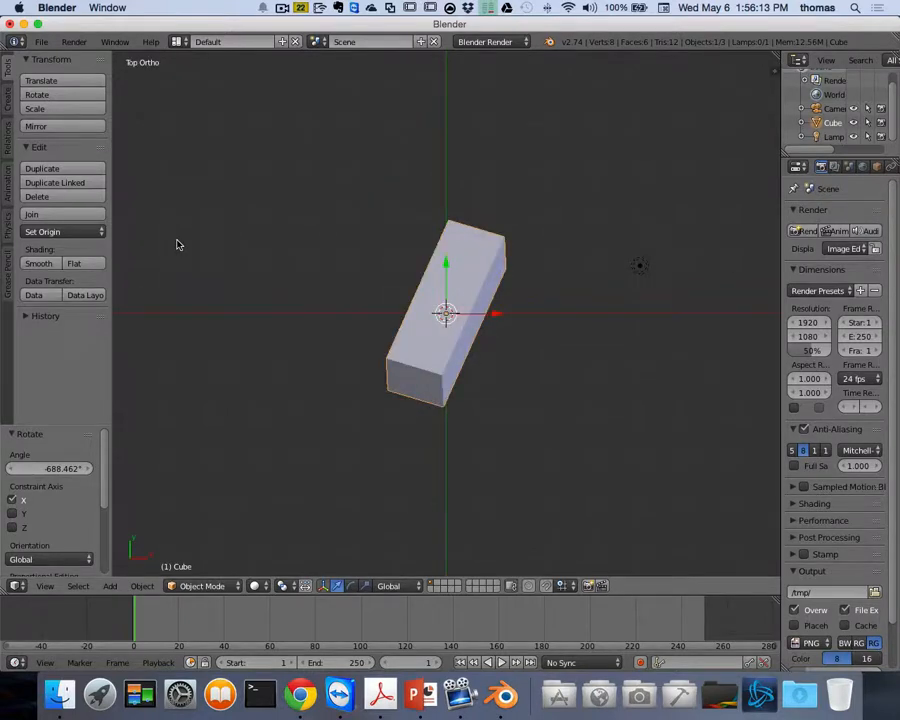
Look at the block through the camera, return to the top view and switch it to perspective projection
key(KP_0)
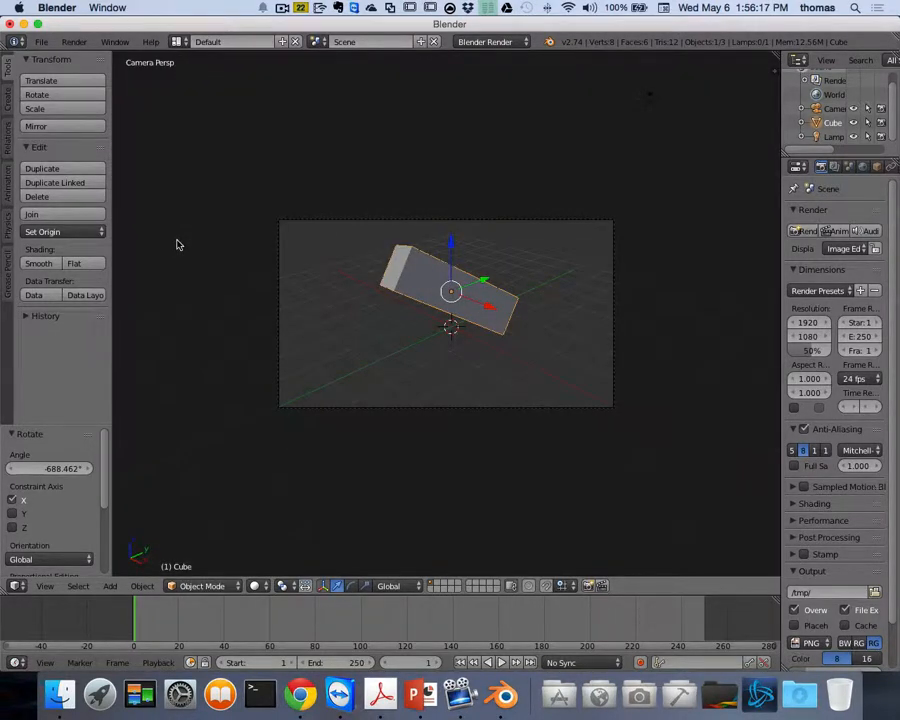
key(KP_7)
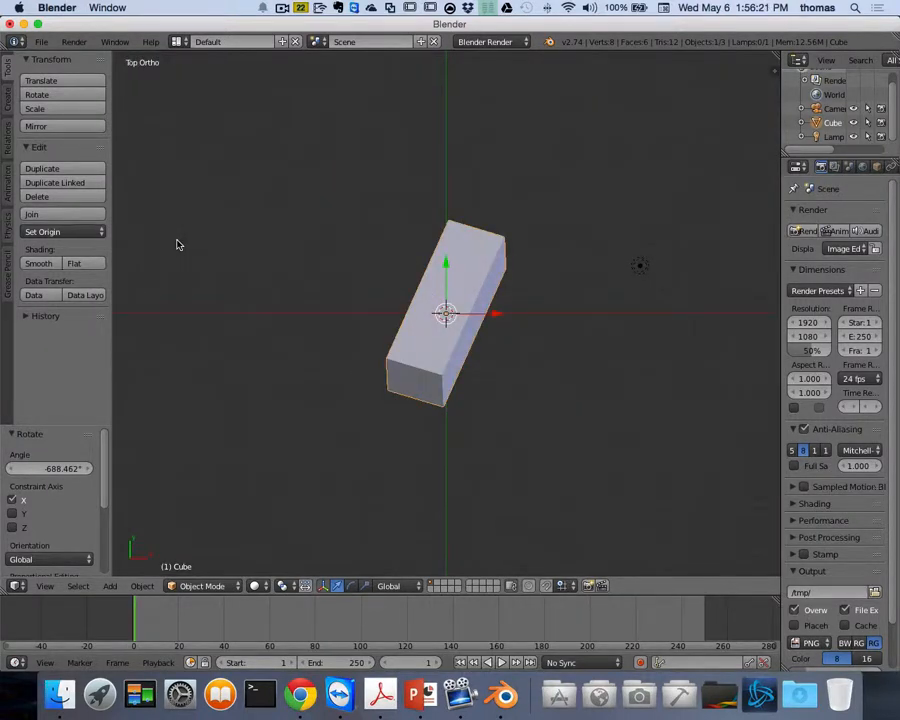
key(KP_5)
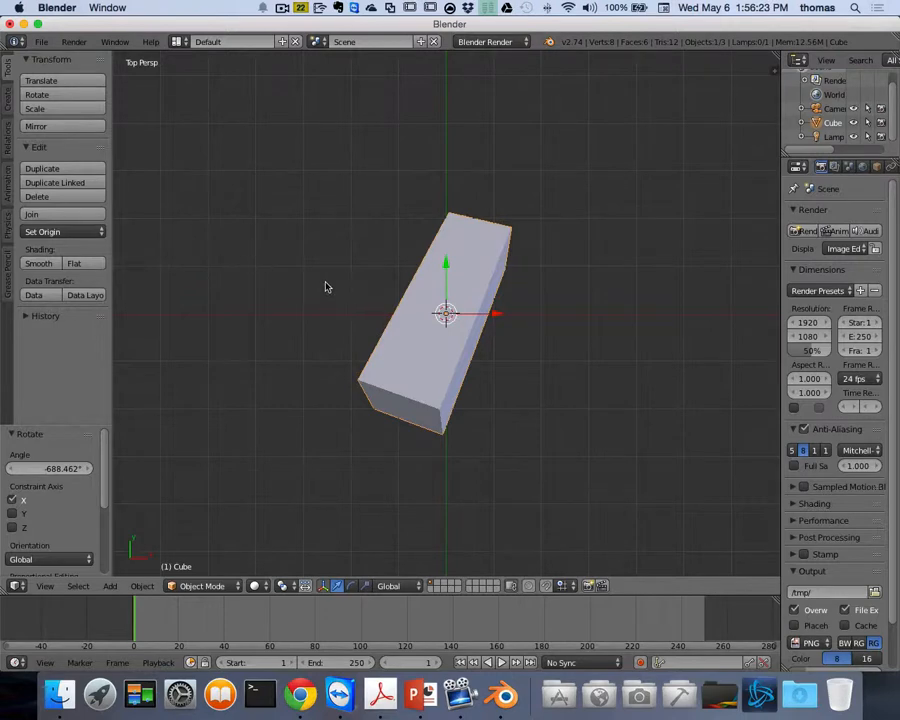
Orbit the view vertically around the block in fixed increments, in both directions, to examine it from lower and higher angles
key(KP_8)
key(KP_8)
key(KP_8)
key(KP_8)
key(KP_2)
key(KP_2)
key(KP_2)
key(KP_2)
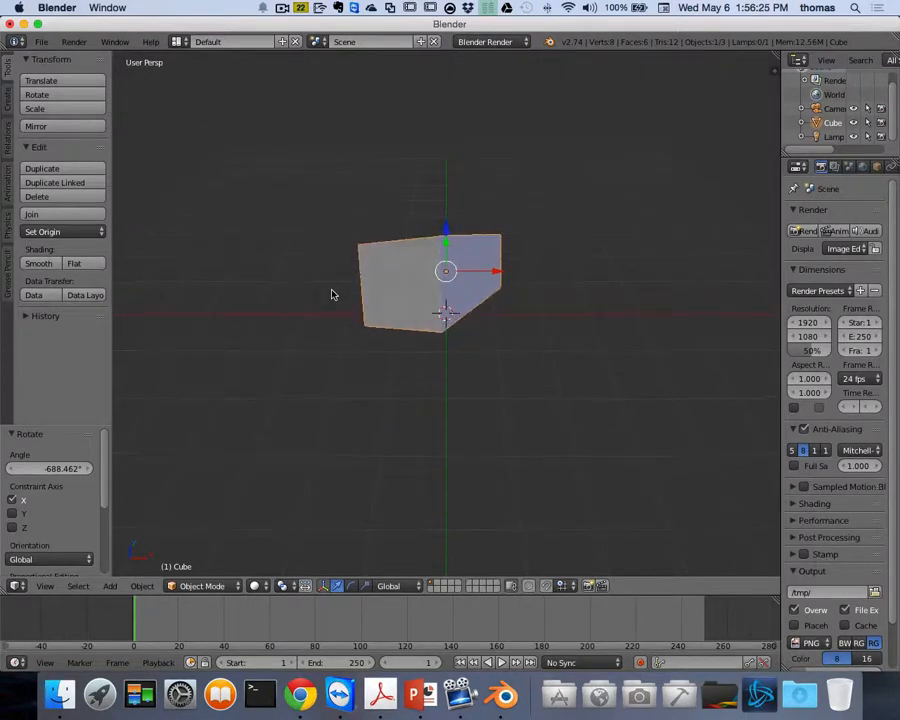
key(KP_2)
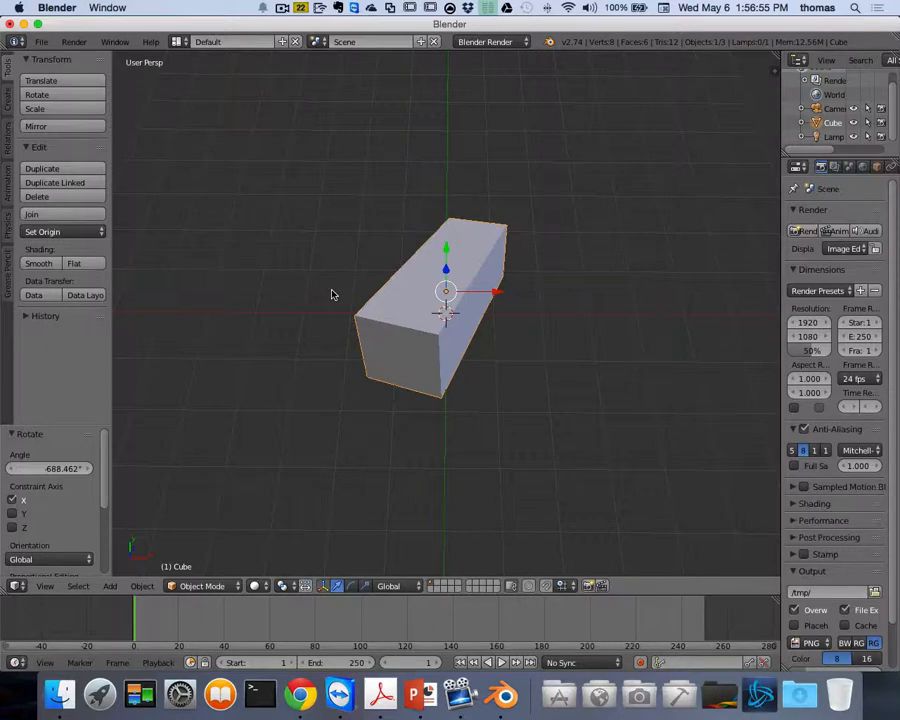
Start a new scene by reloading the start-up file
click(40, 42)
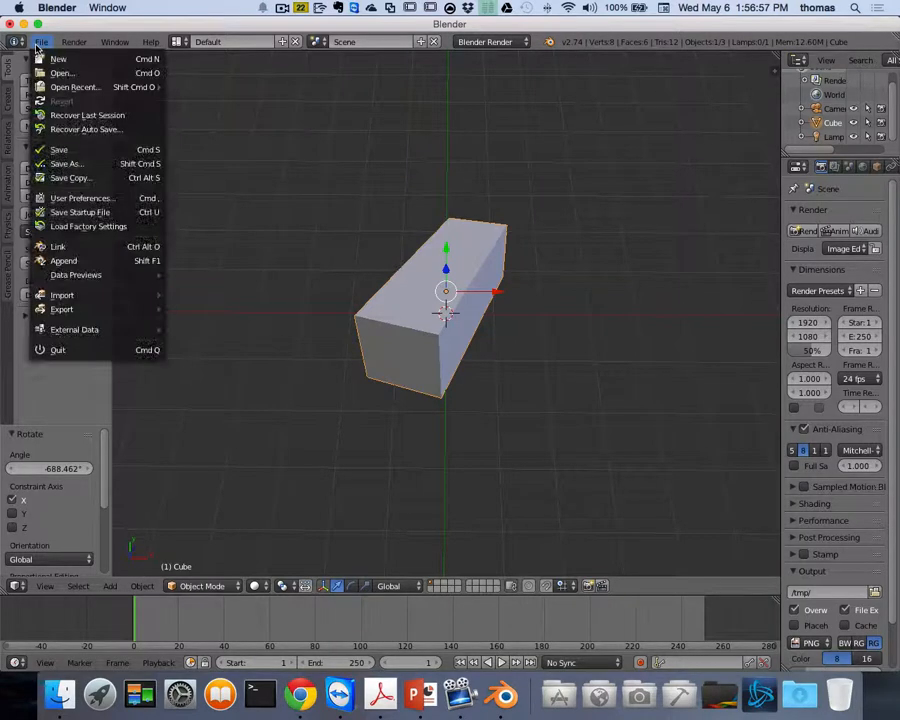
click(45, 59)
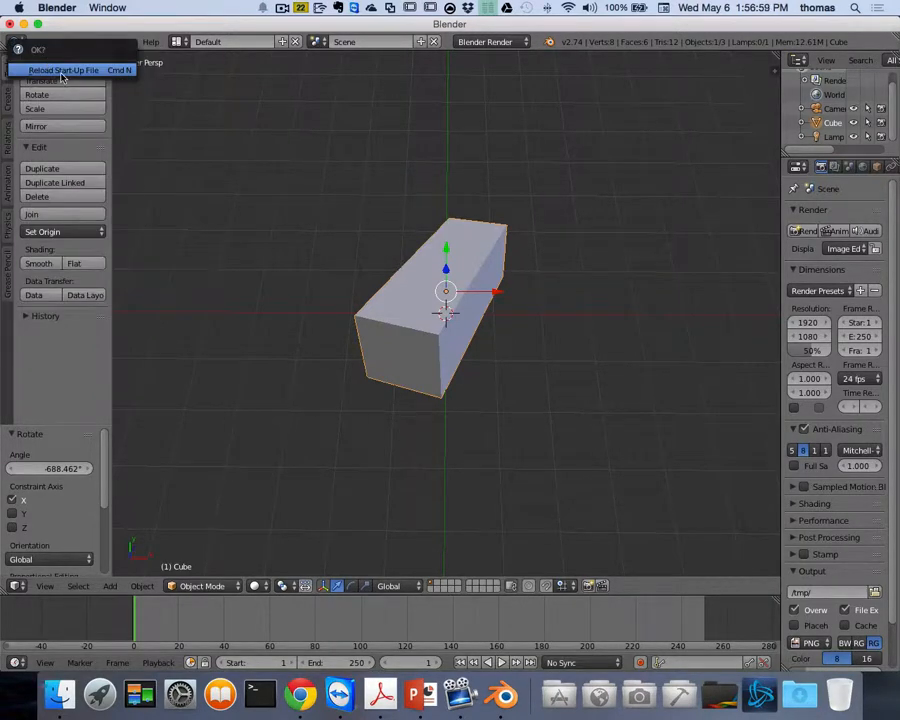
click(50, 68)
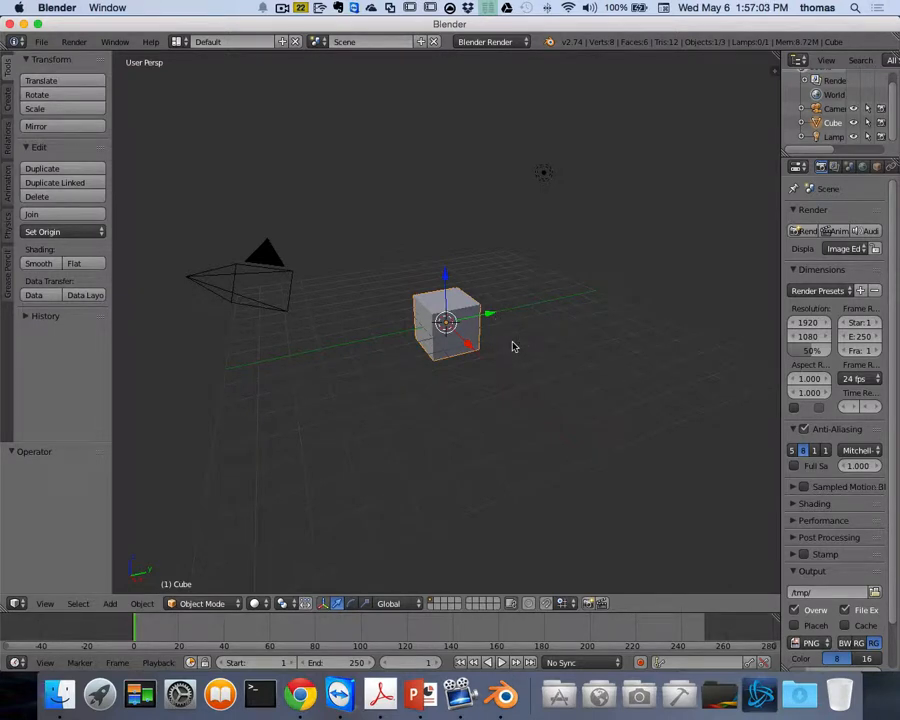
Duplicate the default cube and place the copy about 2.608 along the global X axis
scroll(468, 323, up, 3)
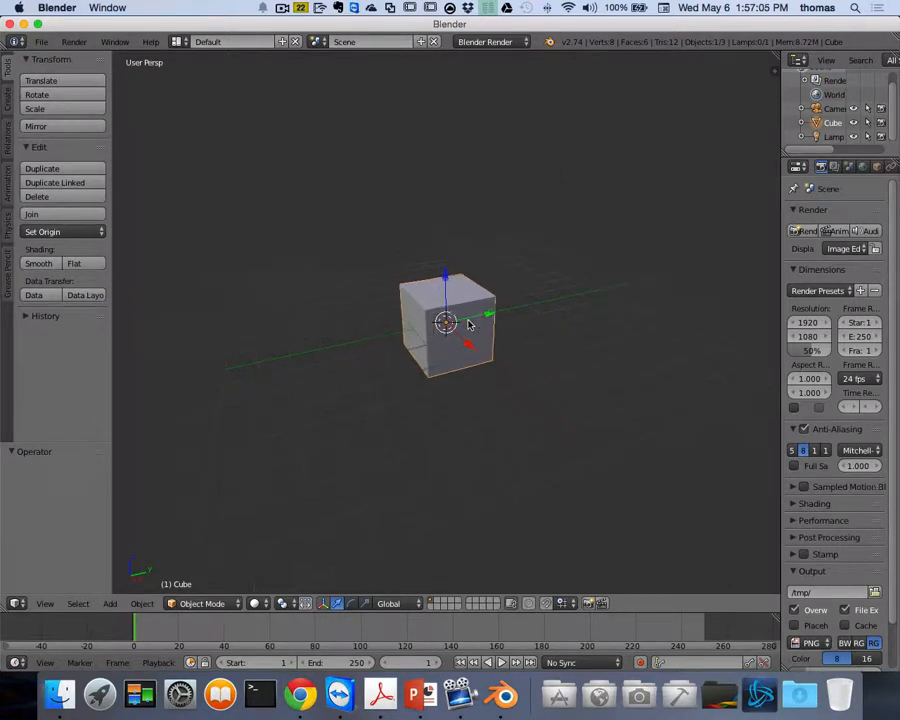
scroll(468, 323, up, 4)
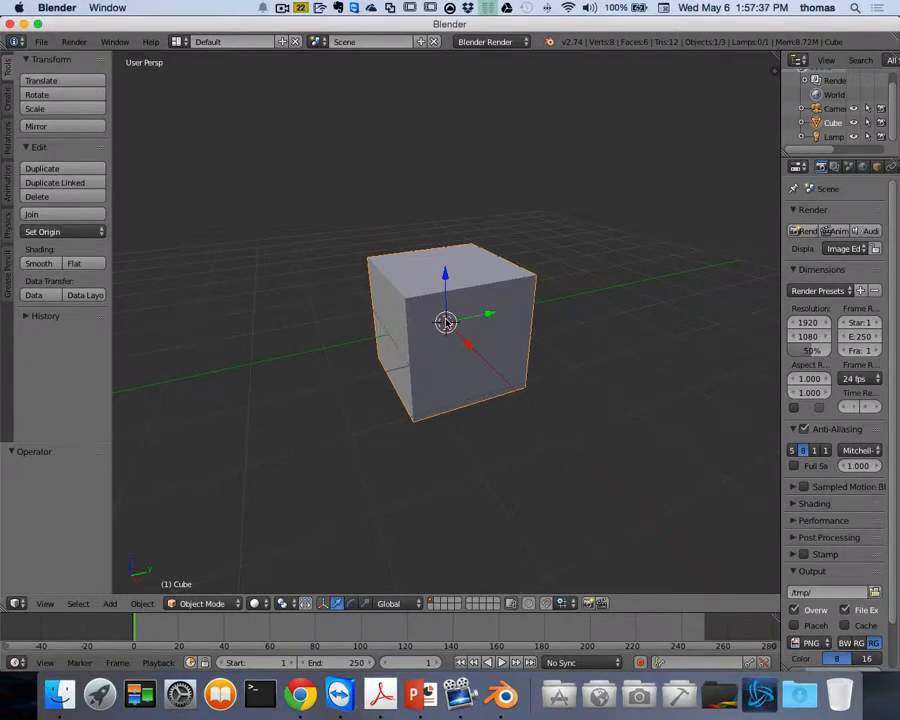
key(shift+d)
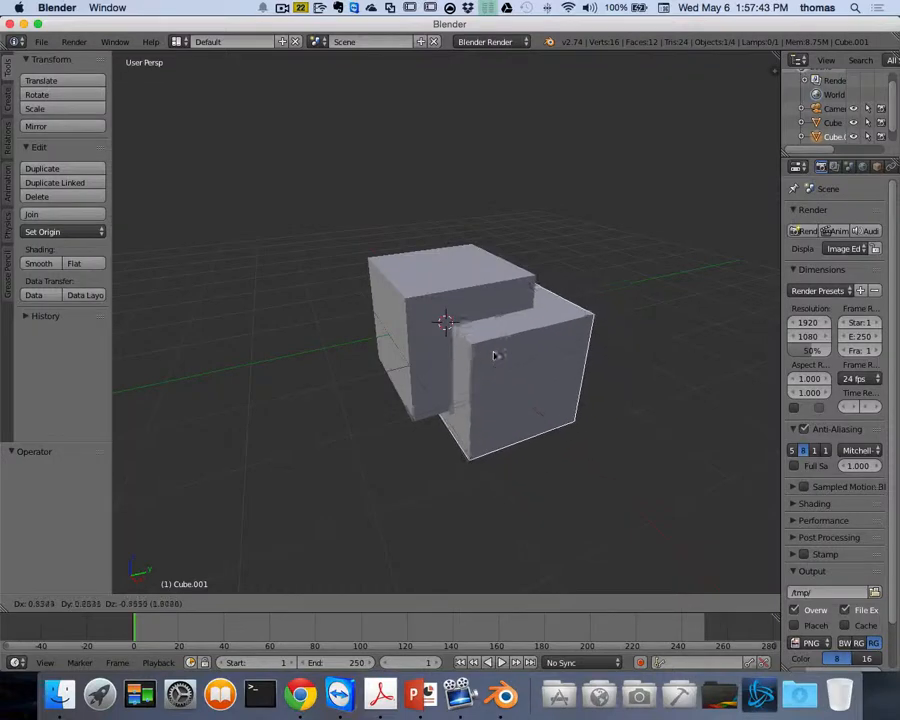
key(x)
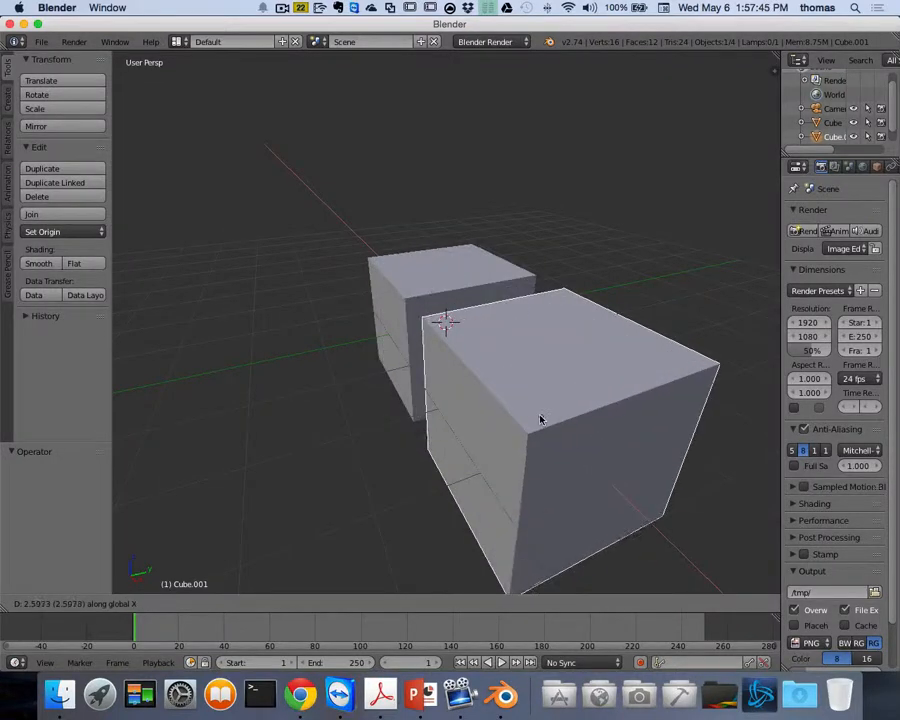
click(540, 418)
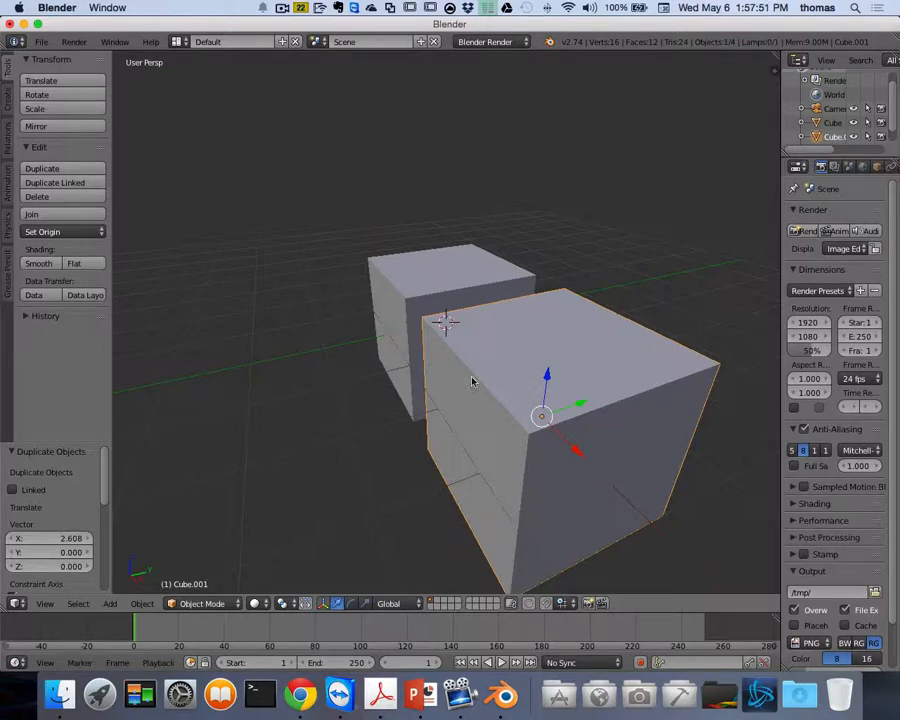
Duplicate the copied cube and place the new one about -2.369 along the global Y axis
key(shift+d)
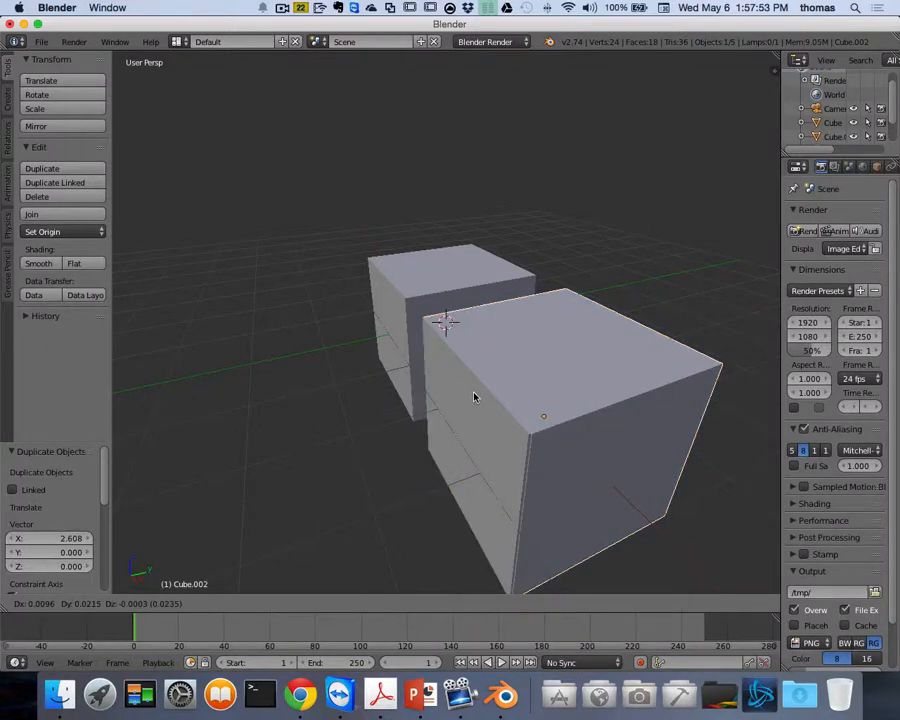
key(y)
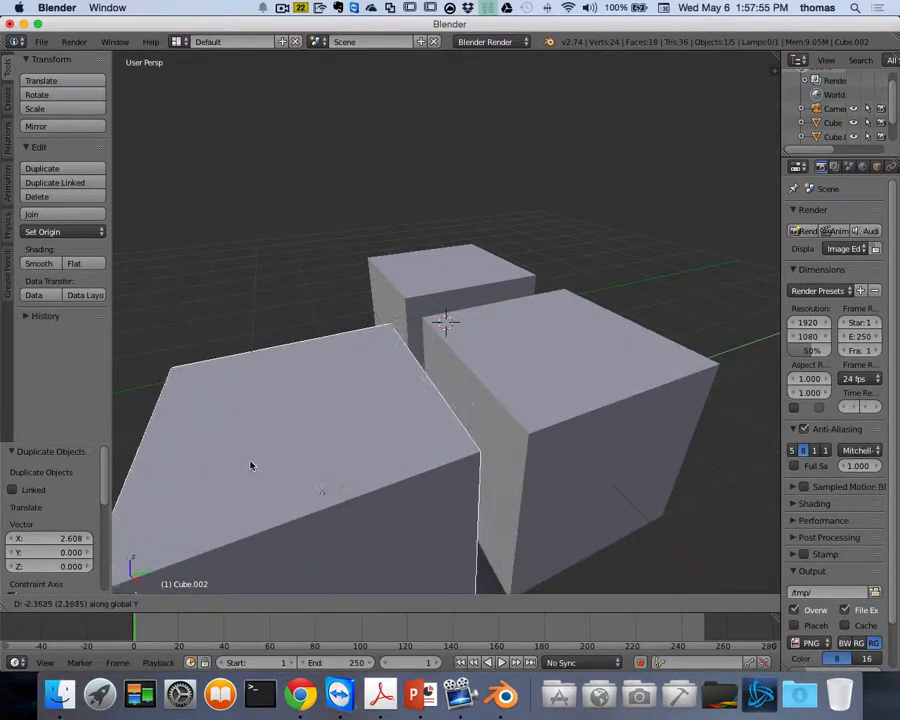
click(251, 466)
Duplicate the original cube at the origin and place the copy about 2.316 up along the global Z axis
right_click(440, 250)
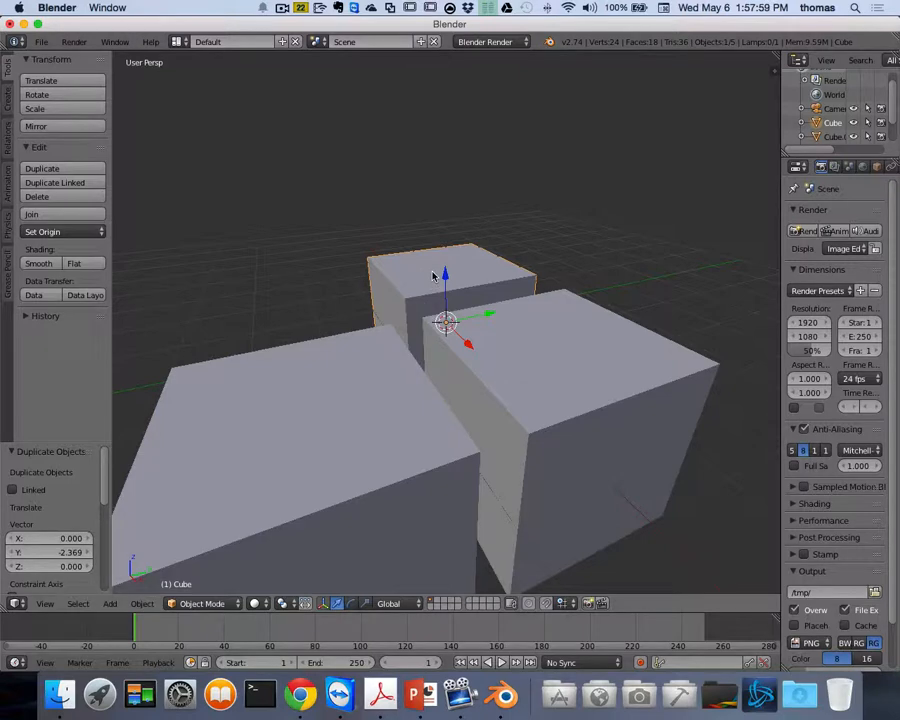
key(shift+d)
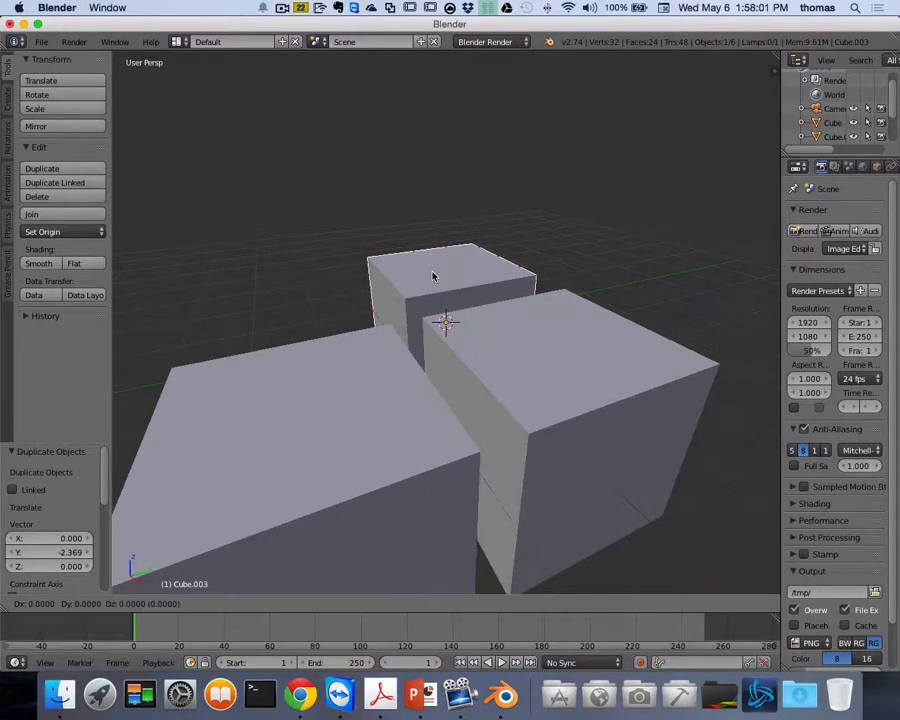
key(z)
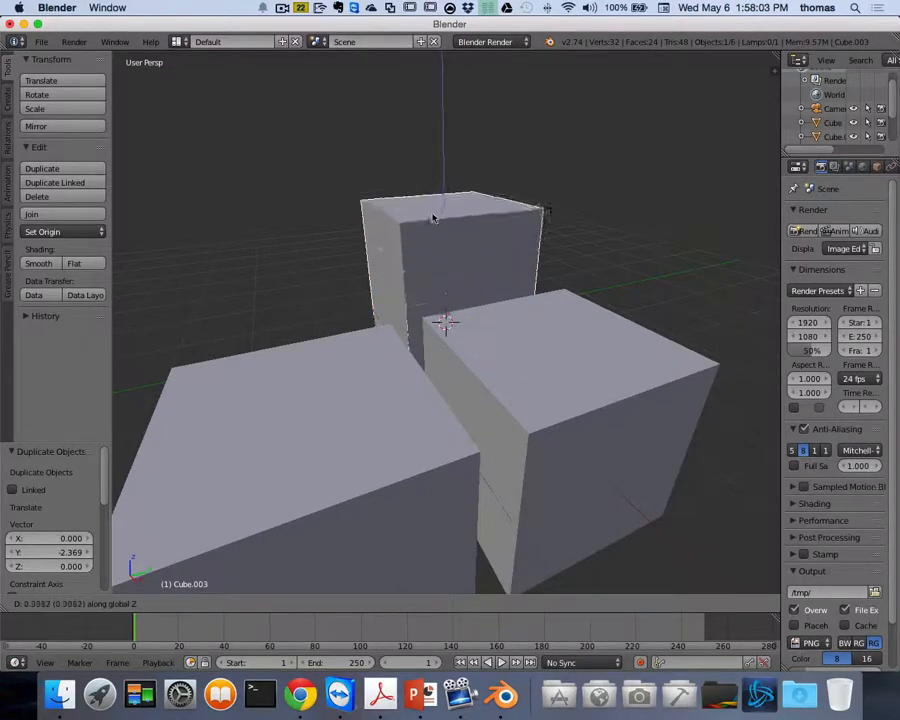
click(425, 131)
Move the raised cube above the original about -0.178 along the global X axis
scroll(466, 223, left, 10)
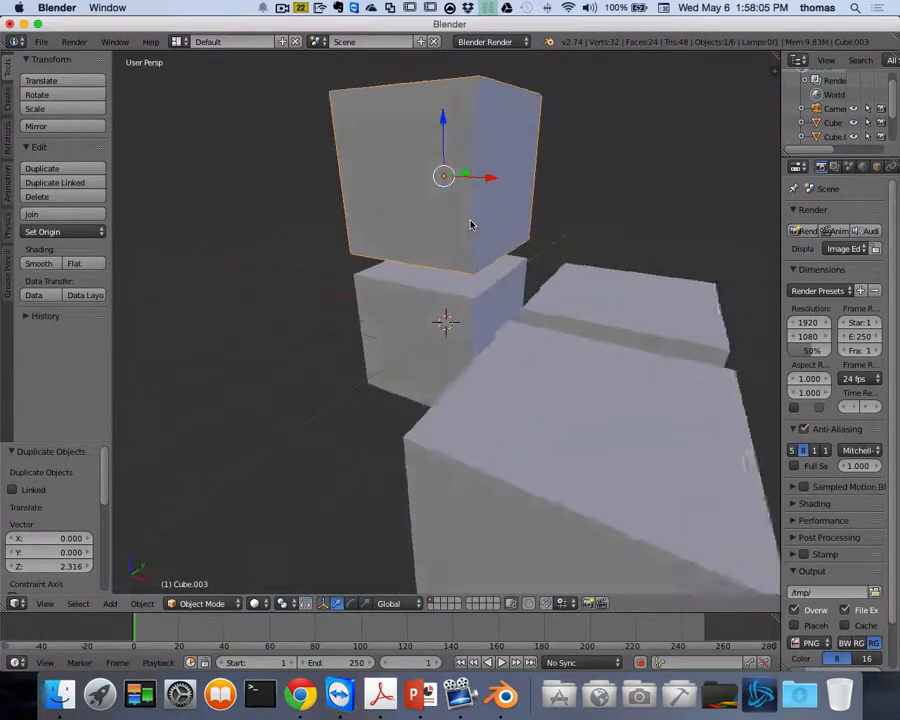
scroll(472, 225, left, 8)
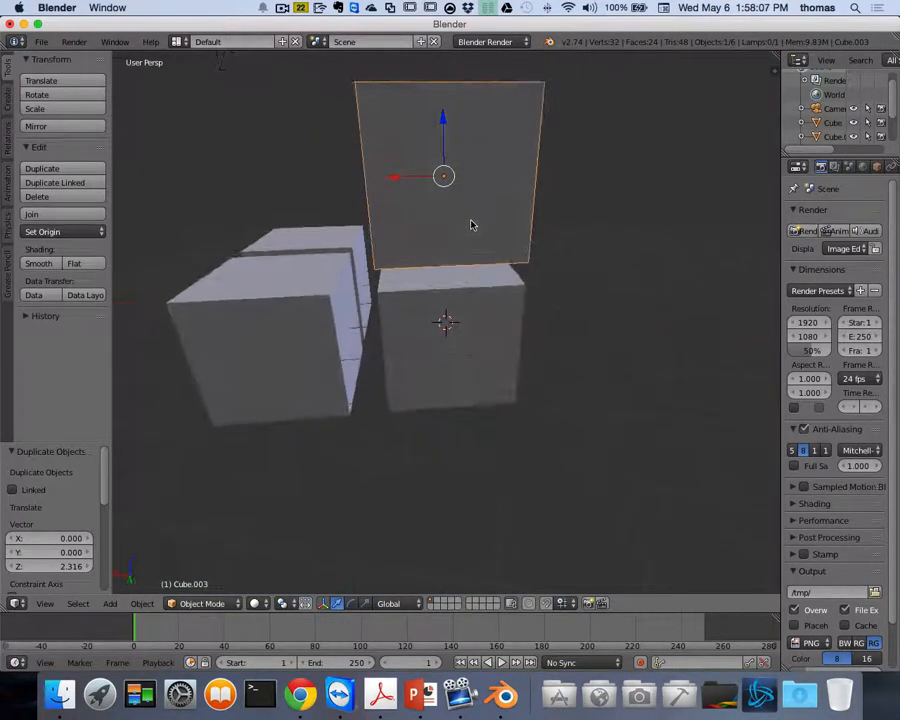
scroll(472, 225, left, 10)
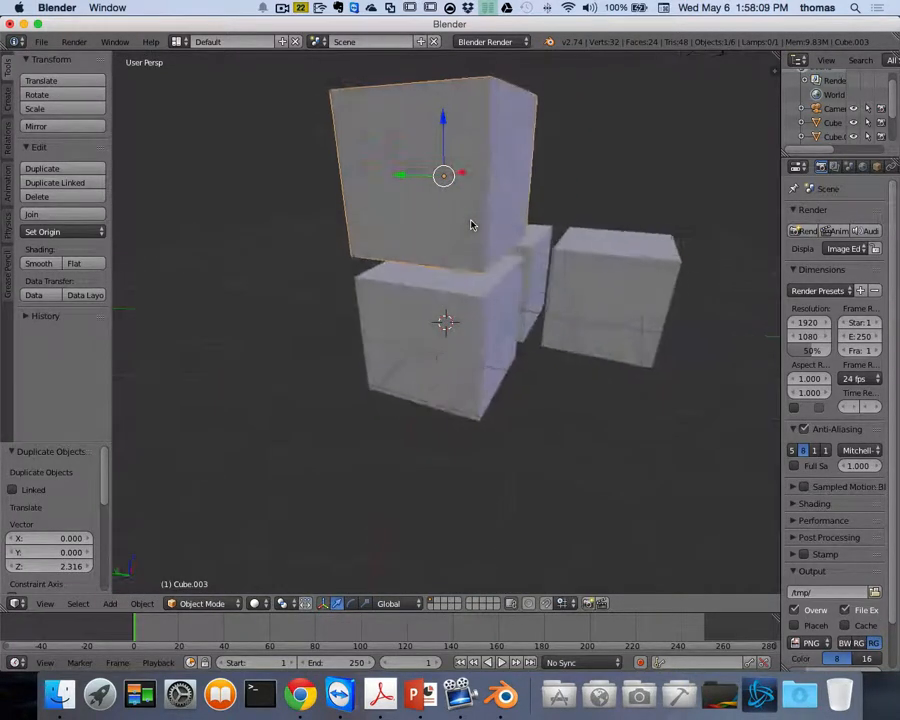
scroll(472, 225, left, 2)
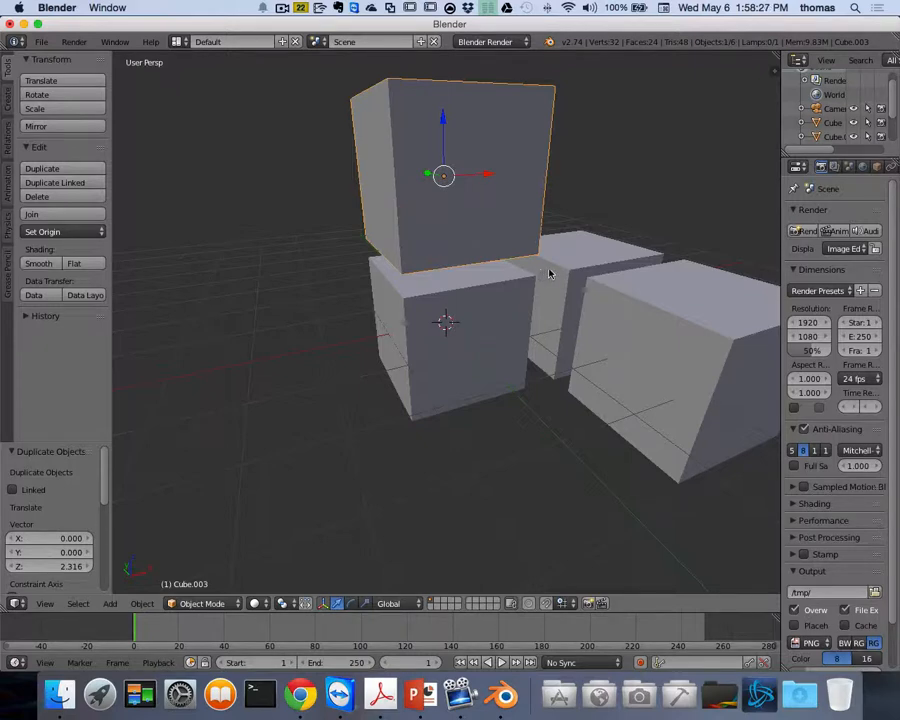
scroll(553, 272, left, 3)
scroll(553, 272, left, 3)
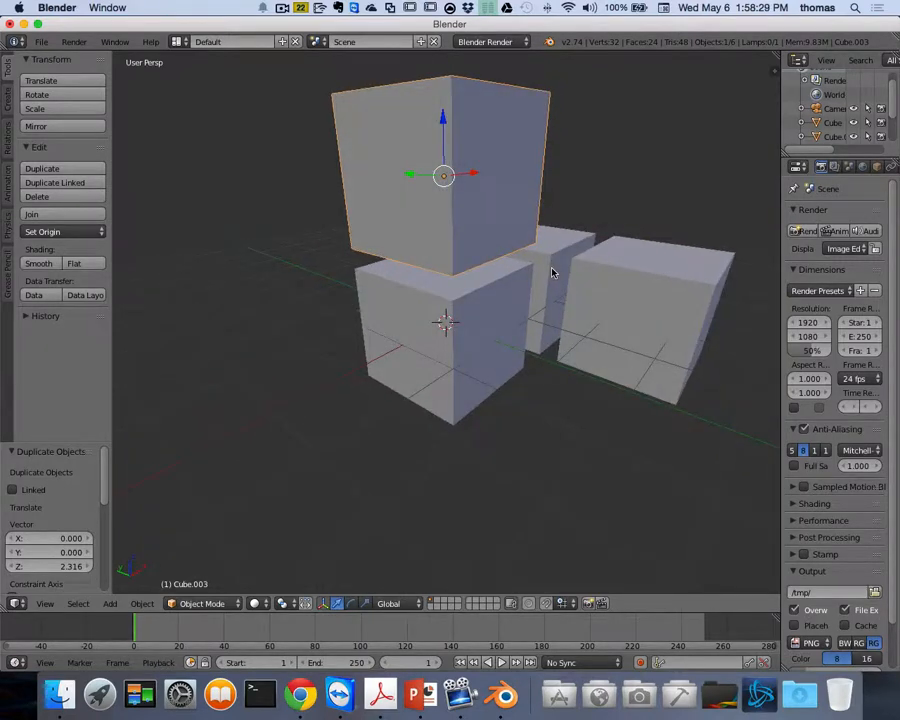
scroll(555, 271, right, 2)
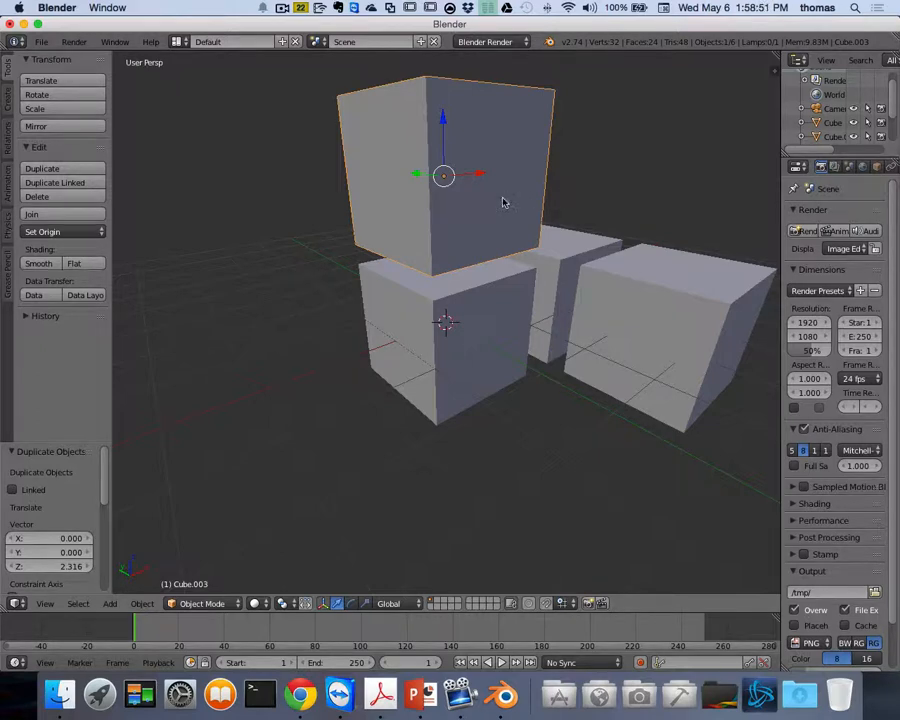
mouse_move(478, 176)
mouse_down()
mouse_move(370, 191)
mouse_move(464, 168)
mouse_up()
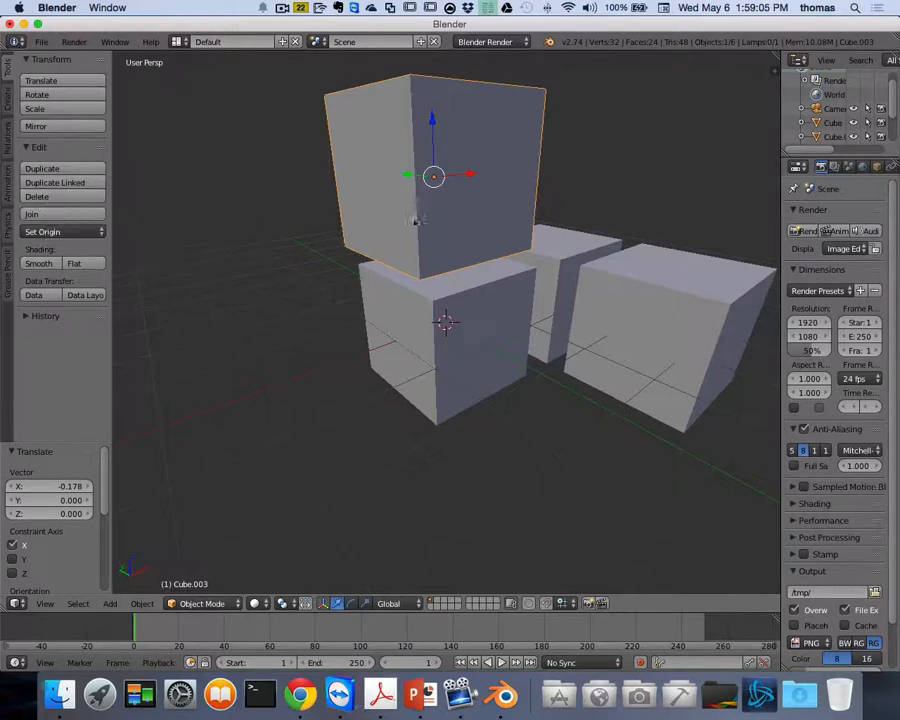
Delete all four cubes from the scene one after another, starting with the raised one
key(x)
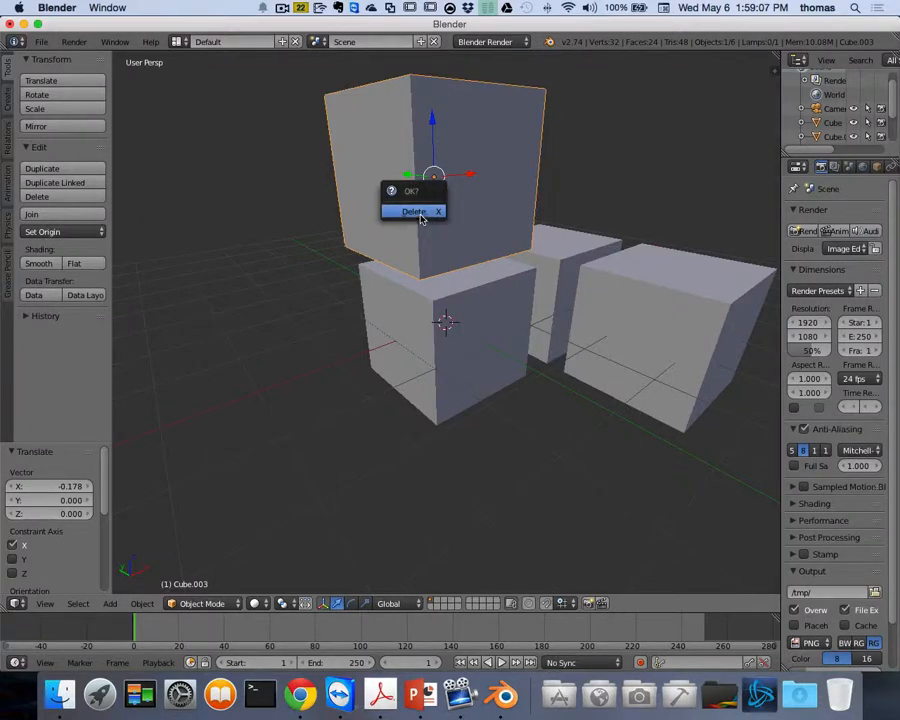
click(421, 219)
right_click(434, 285)
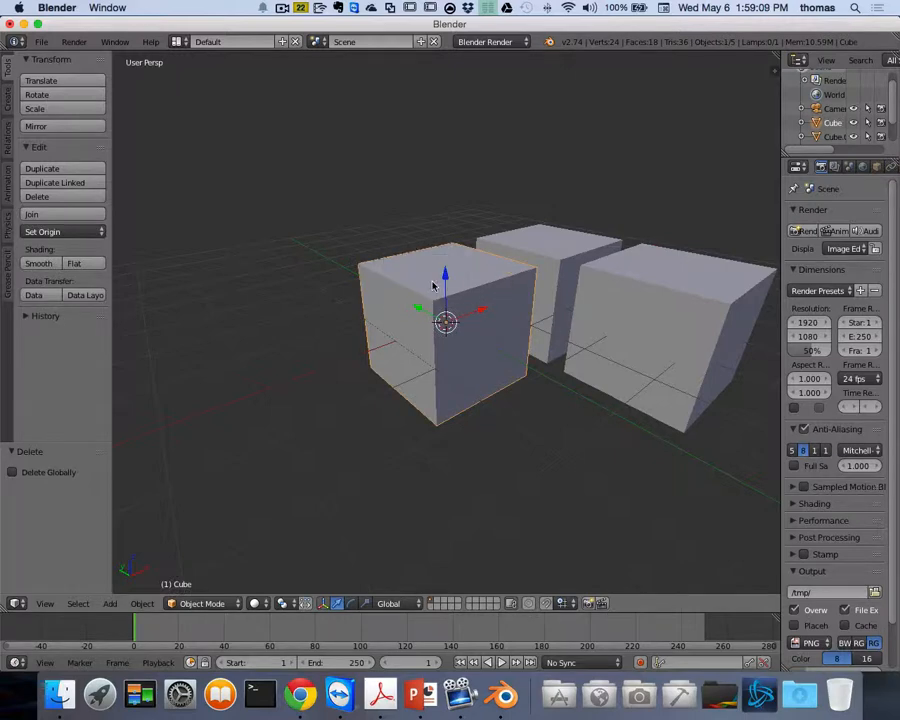
key(x)
click(432, 284)
right_click(528, 254)
key(x)
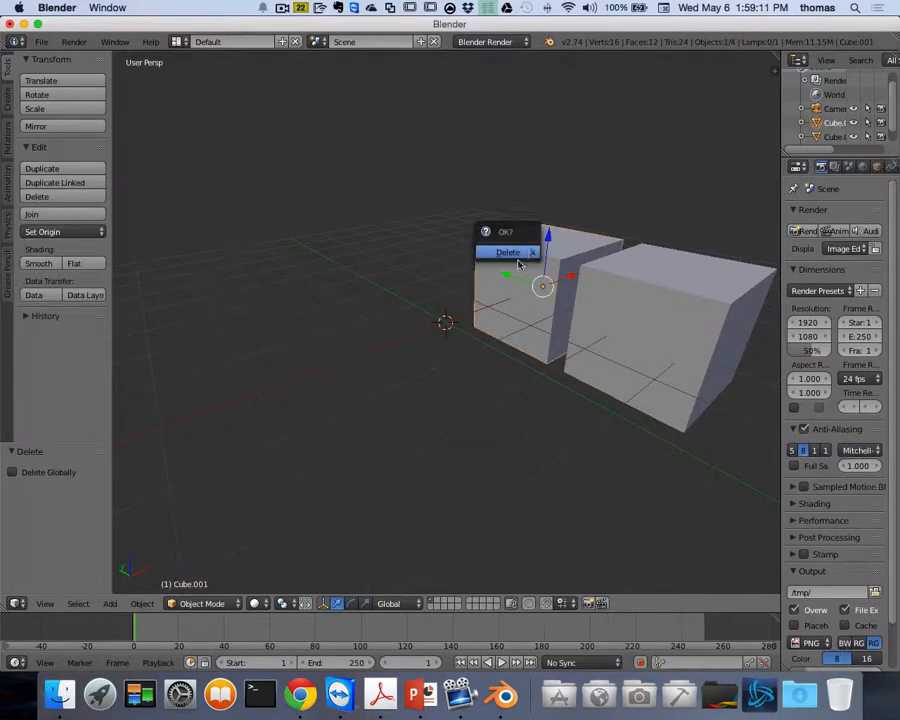
click(519, 263)
right_click(683, 325)
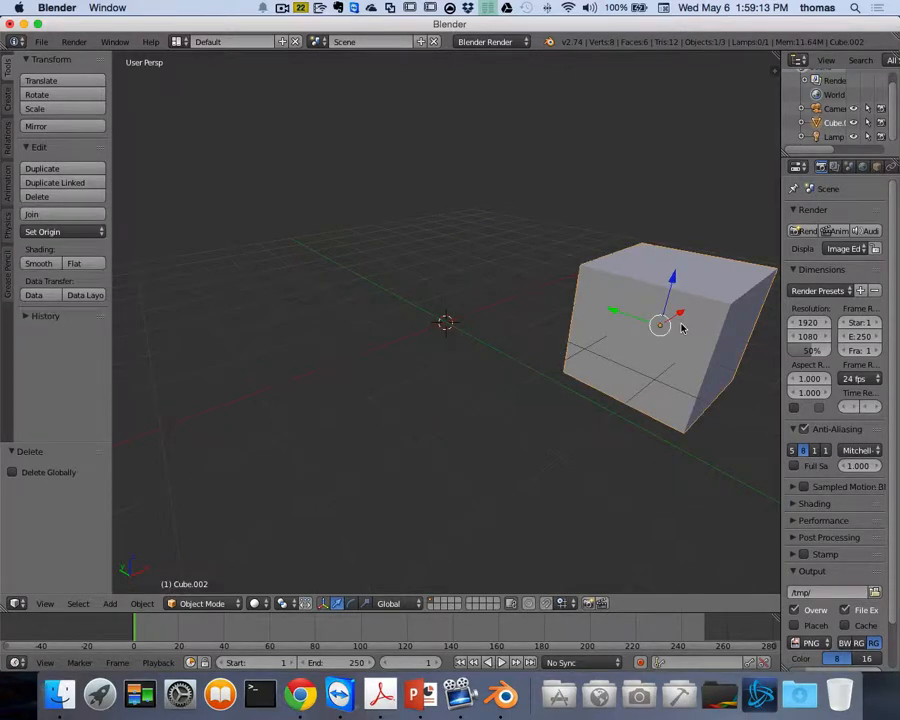
key(x)
click(651, 324)
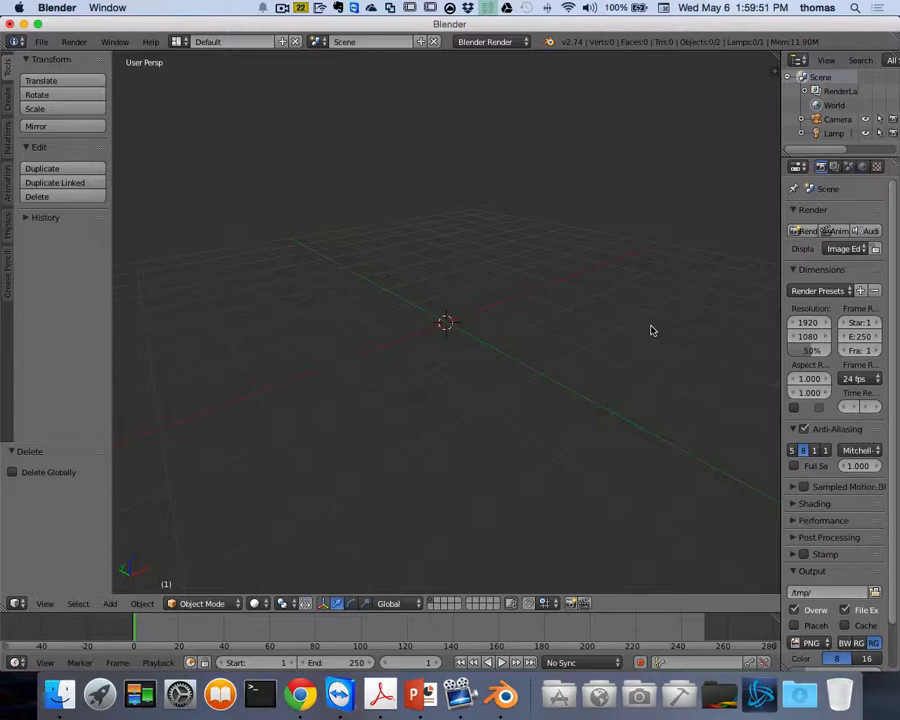
Undo the cube deletions and the raised cube's last move along the X axis
key(super+z)
key(super+z)
key(super+z)
key(super+z)
key(super+z)
key(super+z)
key(super+z)
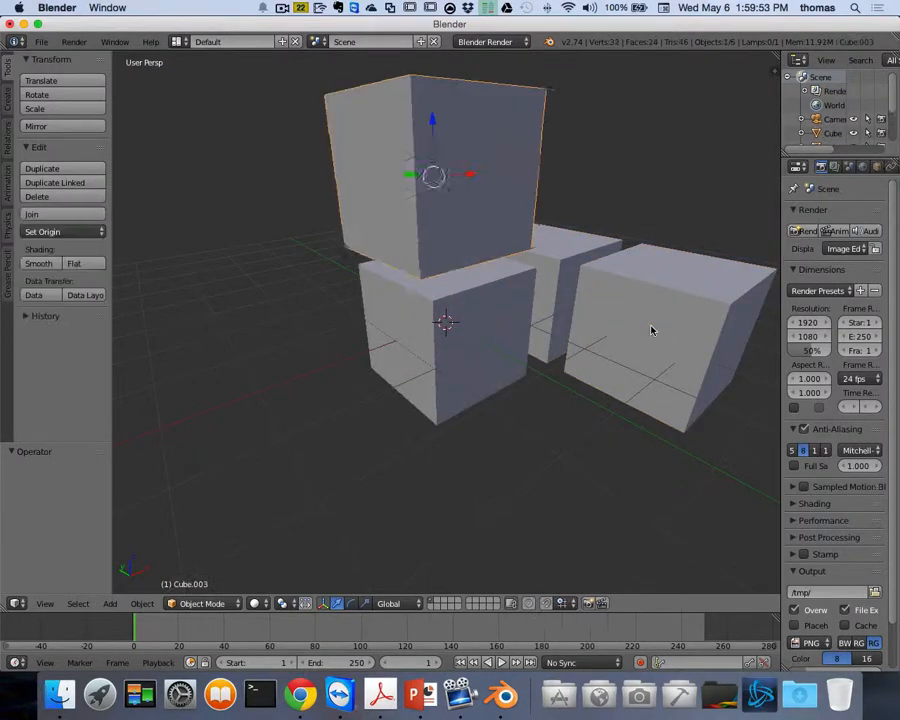
key(super+z)
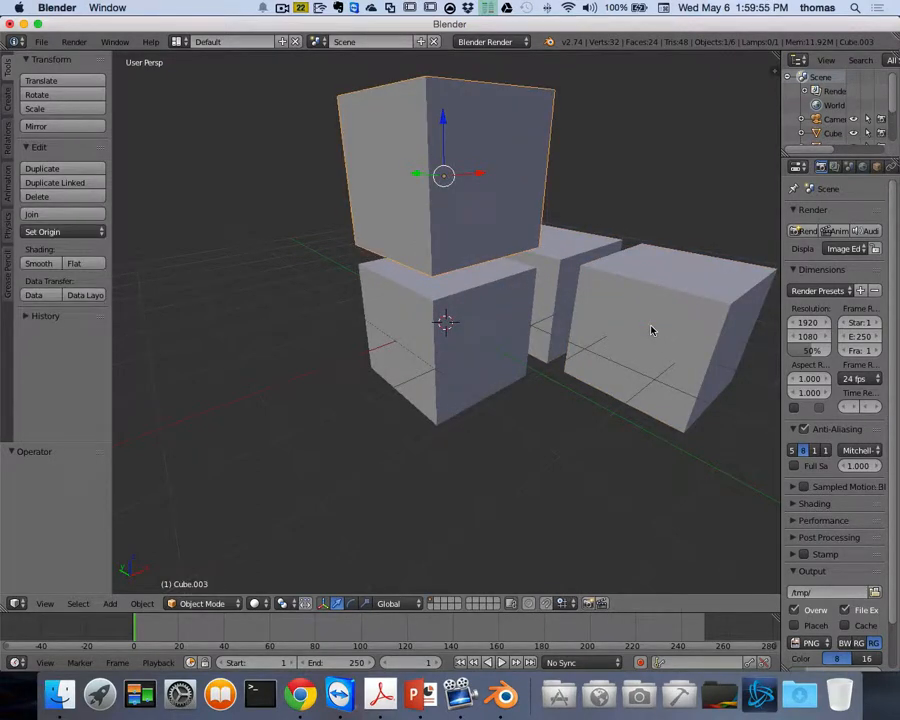
Start a new scene by reloading the start-up file
click(41, 42)
click(42, 59)
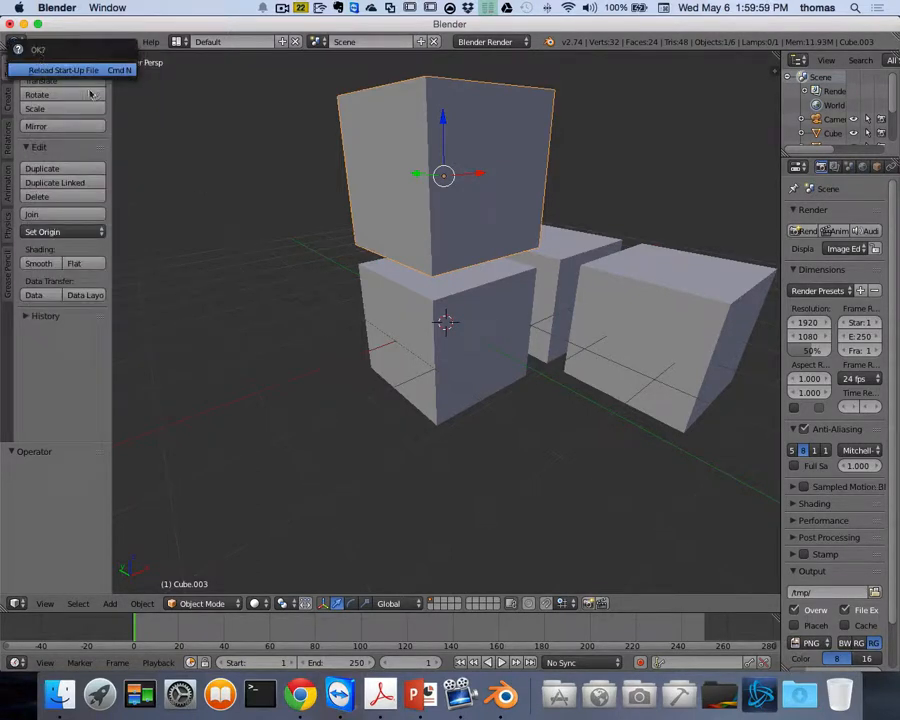
click(50, 71)
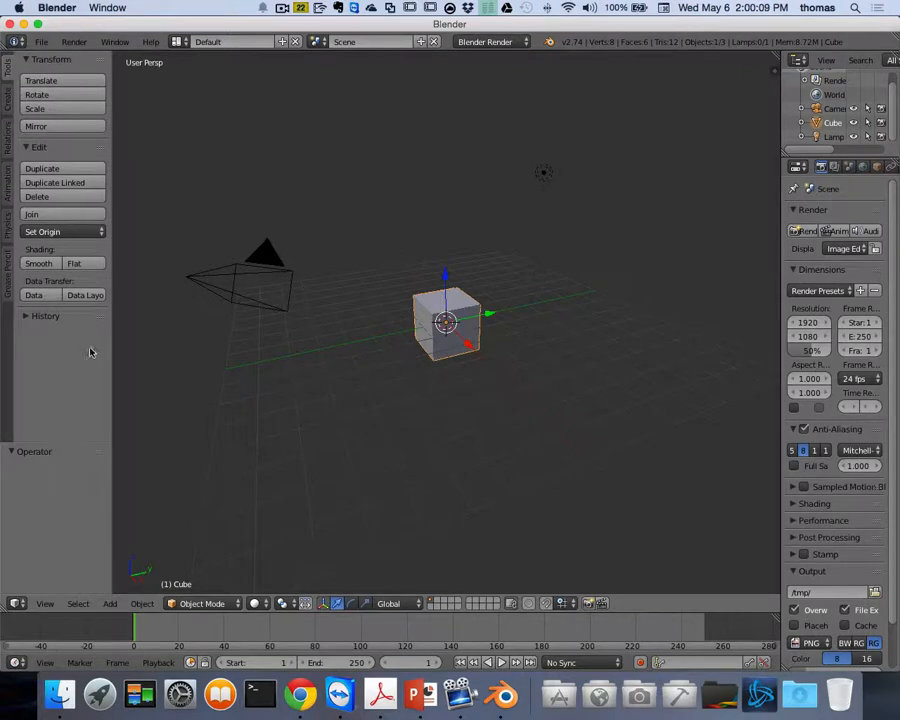
click(7, 106)
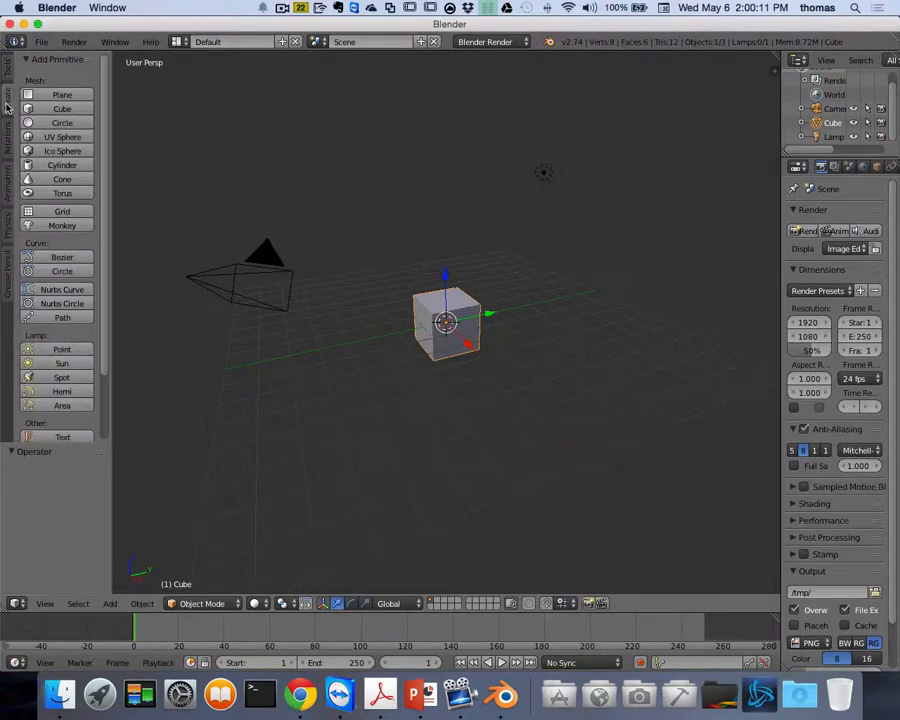
click(7, 140)
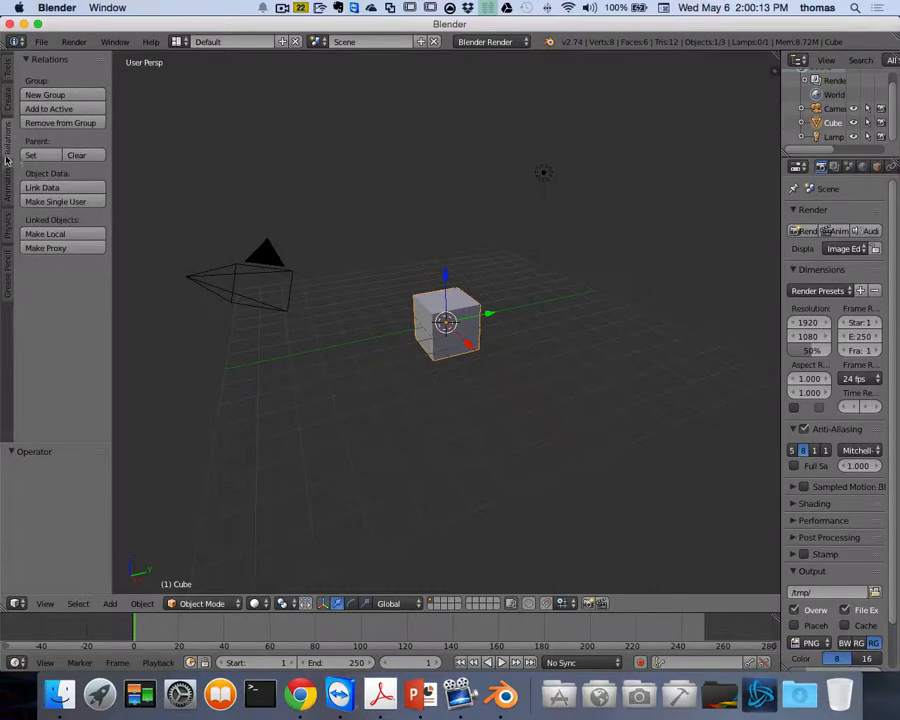
click(7, 178)
click(8, 64)
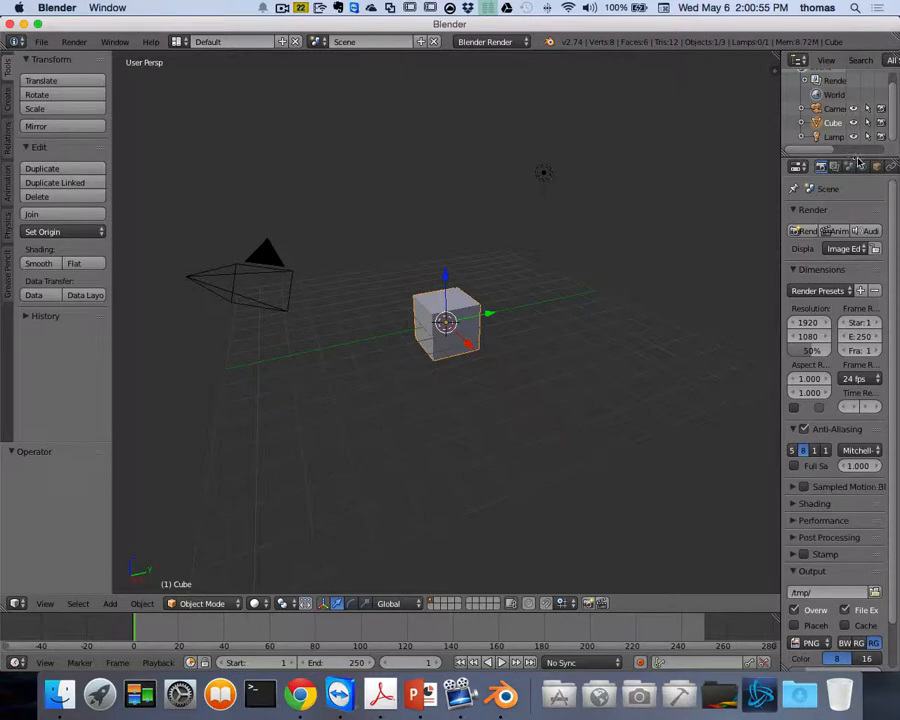
Enlarge the Outliner area and select first the lamp and after it the cube from its object list
drag(858, 160, 858, 250)
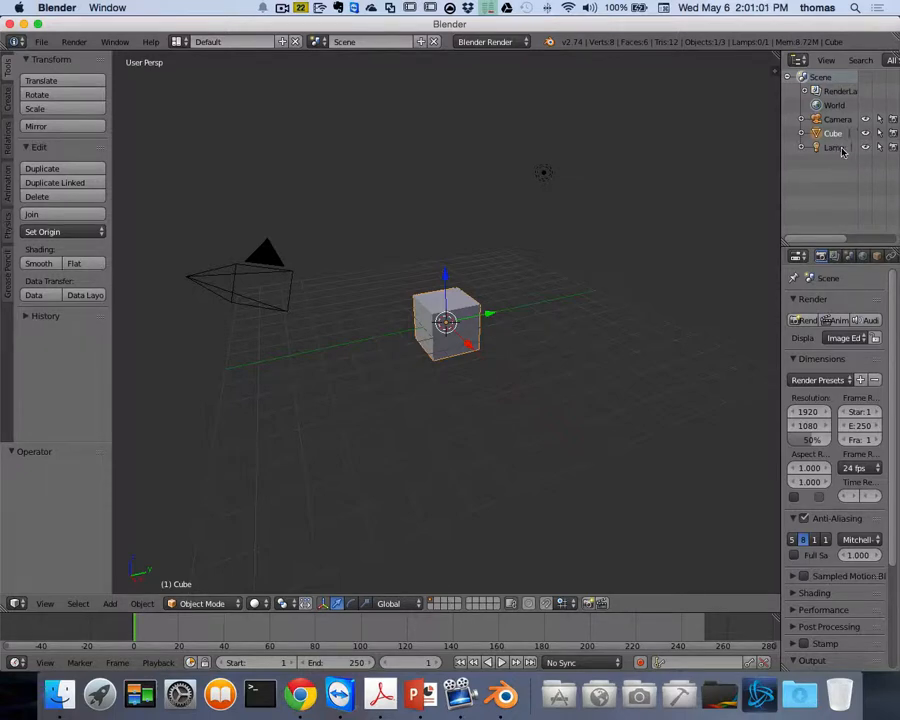
click(840, 149)
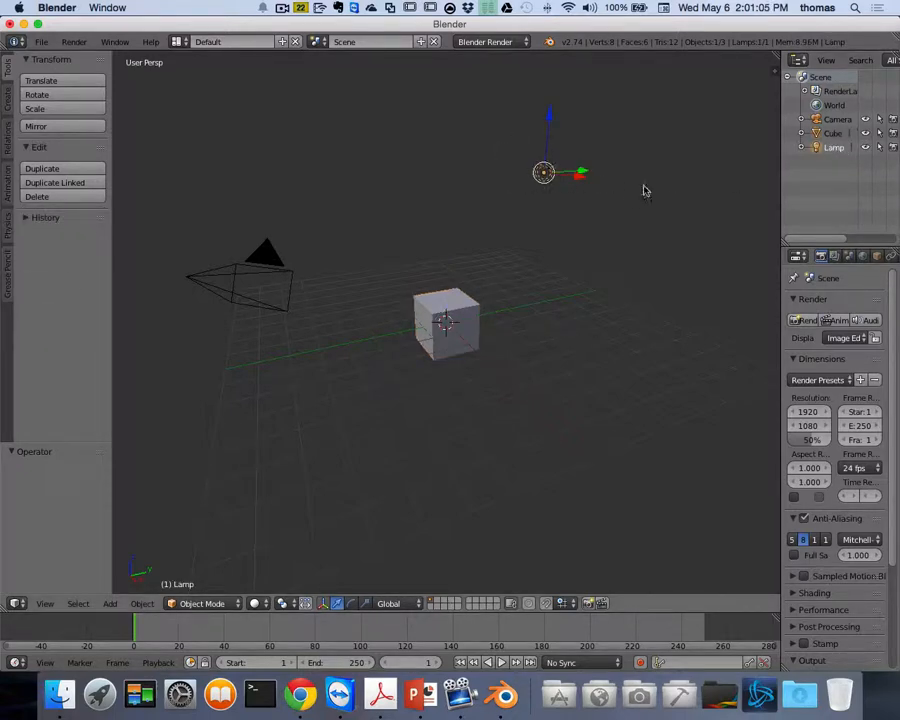
click(834, 135)
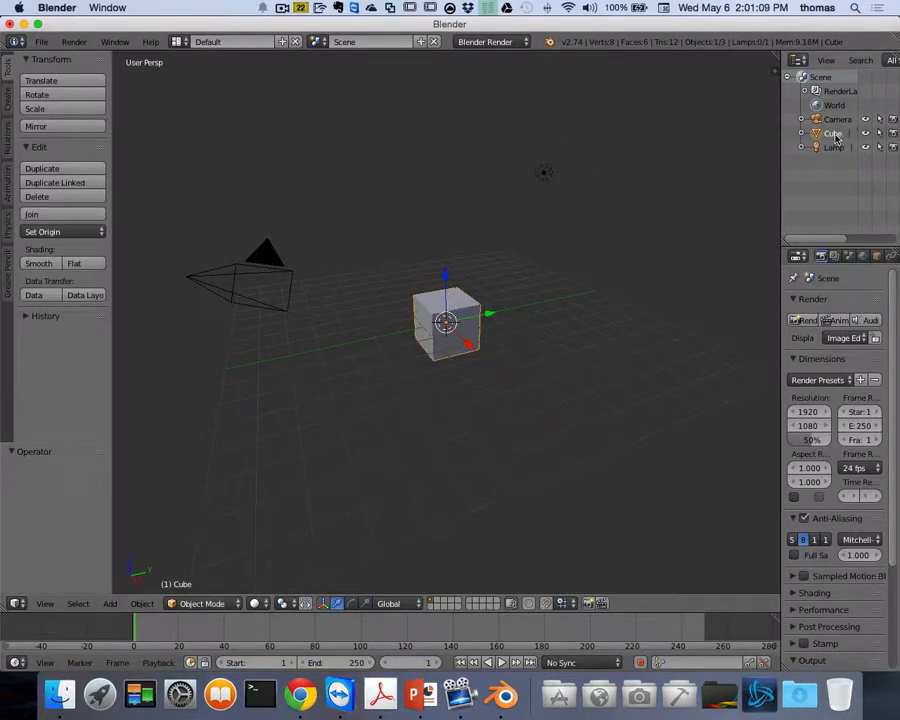
Rename the cube object in the Outliner, giving it a person's first name
double_click(835, 134)
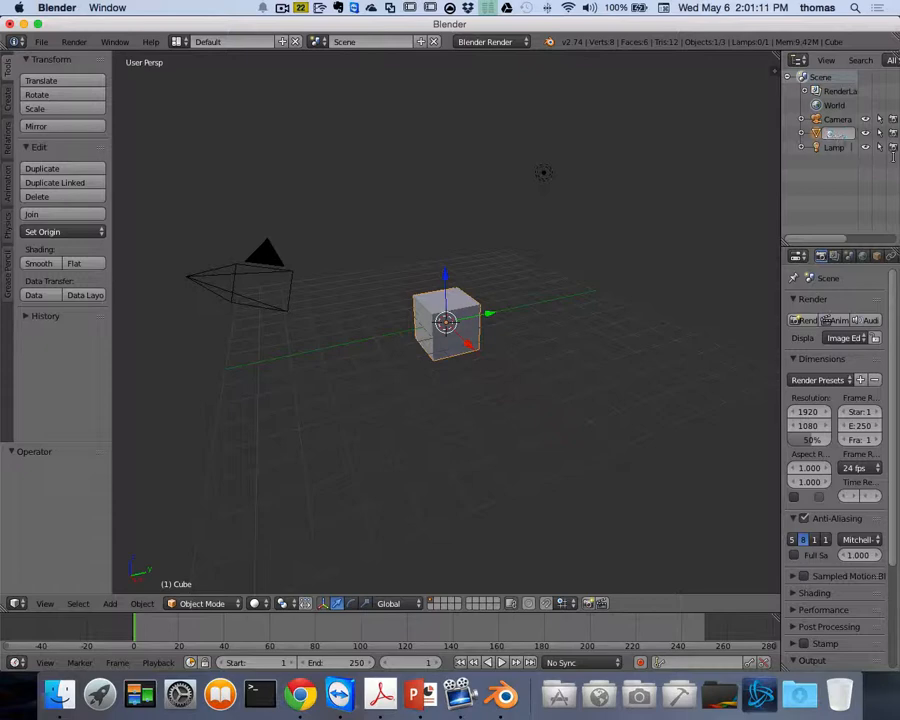
text(Tom)
key(Return)
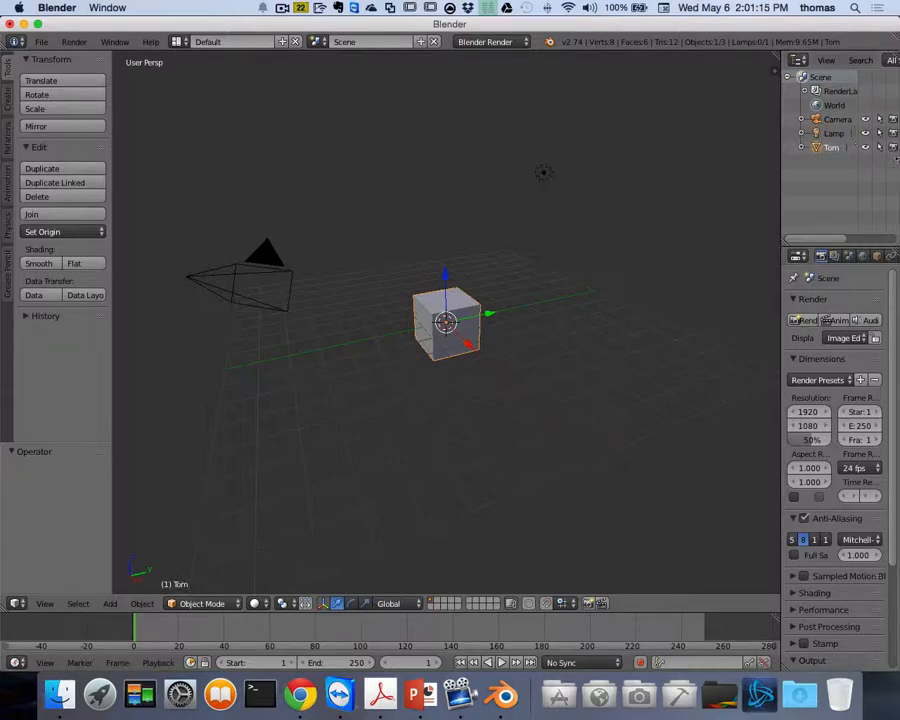
Select the lamp and after it the camera in the Outliner, and reduce the Outliner's height
click(835, 134)
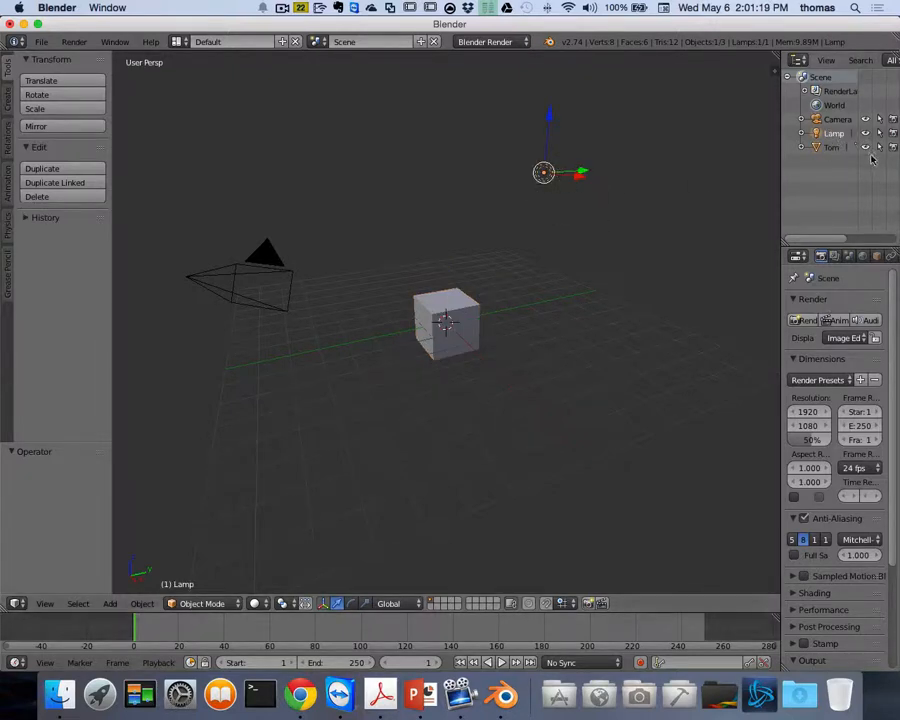
click(838, 120)
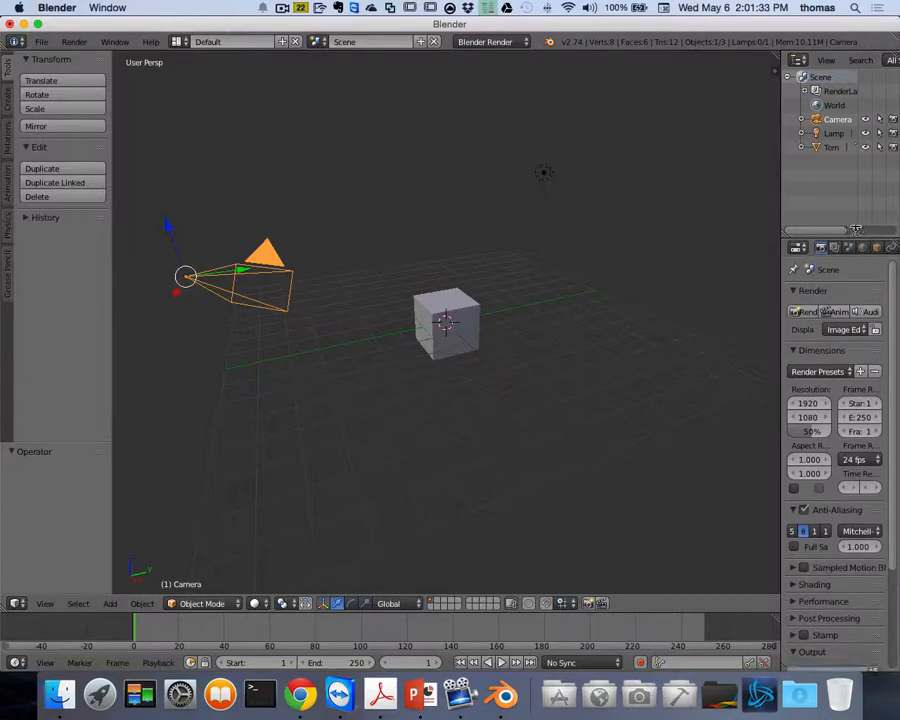
scroll(857, 252, down, 2)
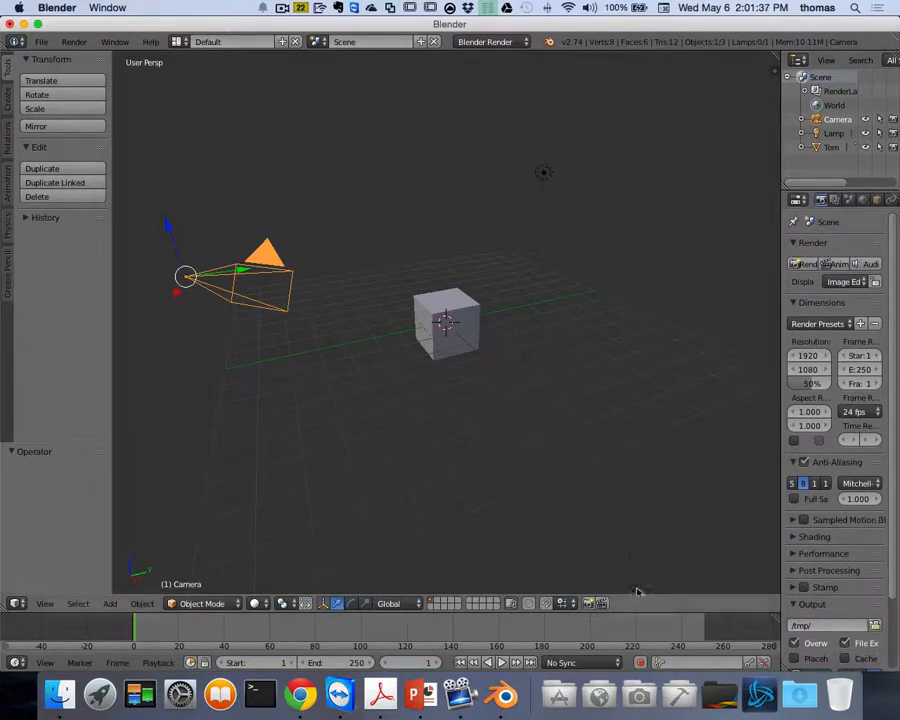
Enlarge and shrink the timeline area, displaying several other scene layers in between and returning to the first layer
drag(636, 612, 617, 357)
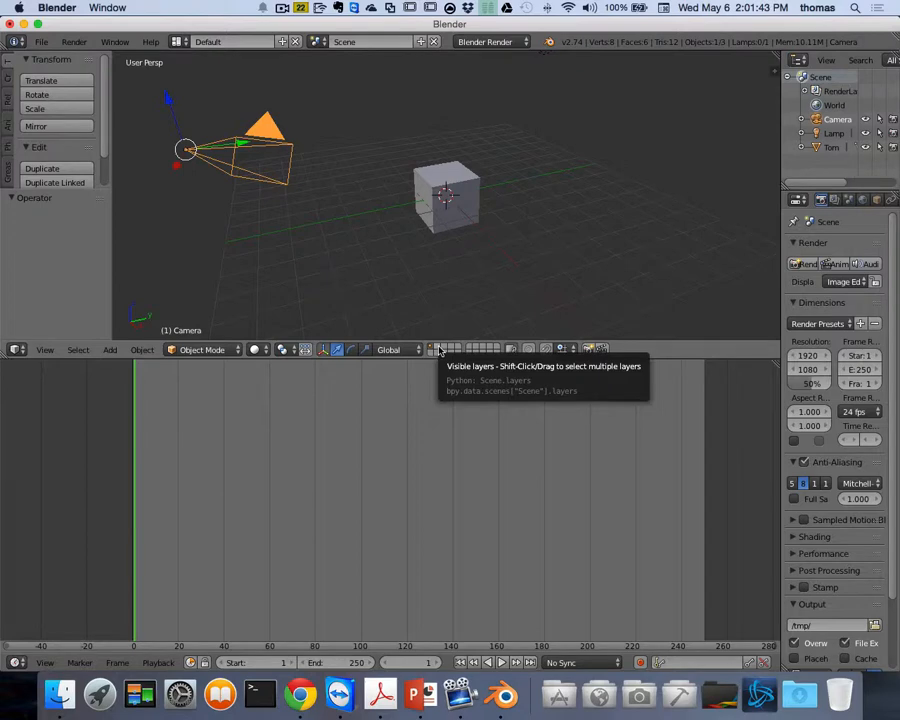
click(444, 349)
click(450, 349)
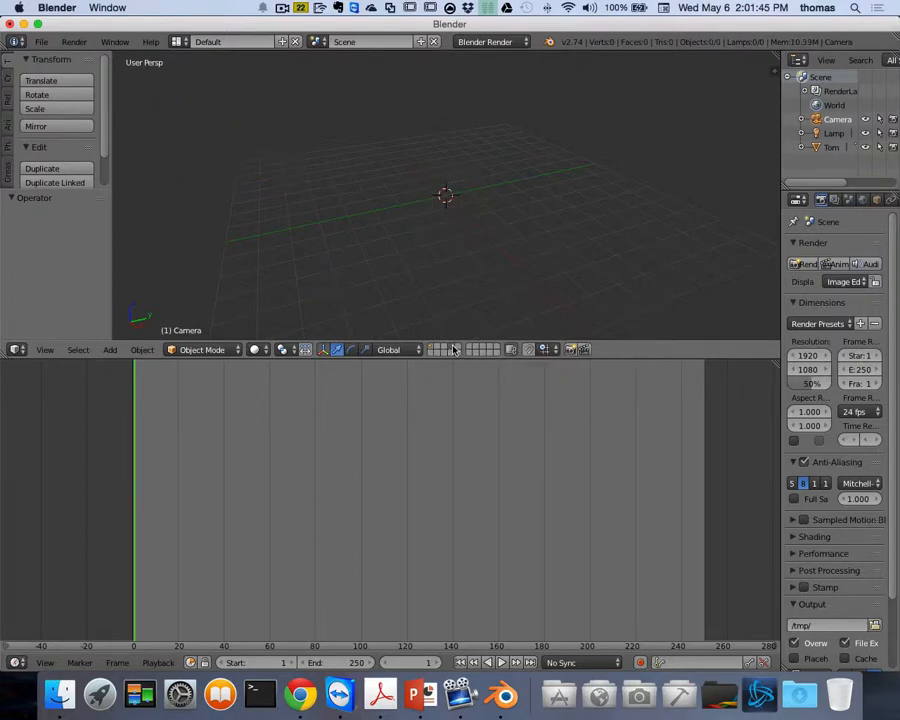
click(456, 349)
click(433, 349)
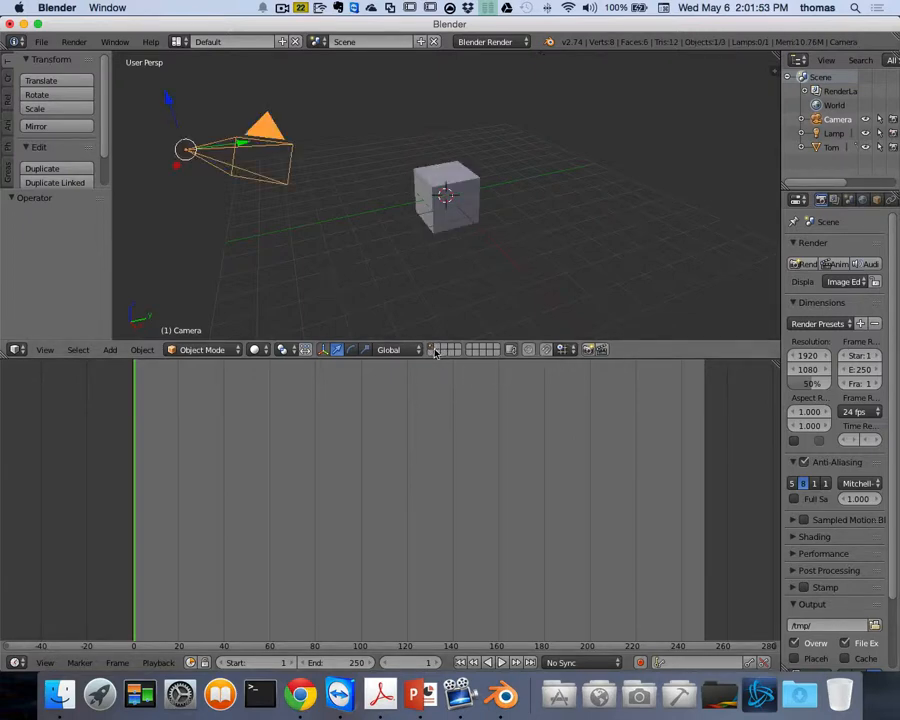
click(440, 349)
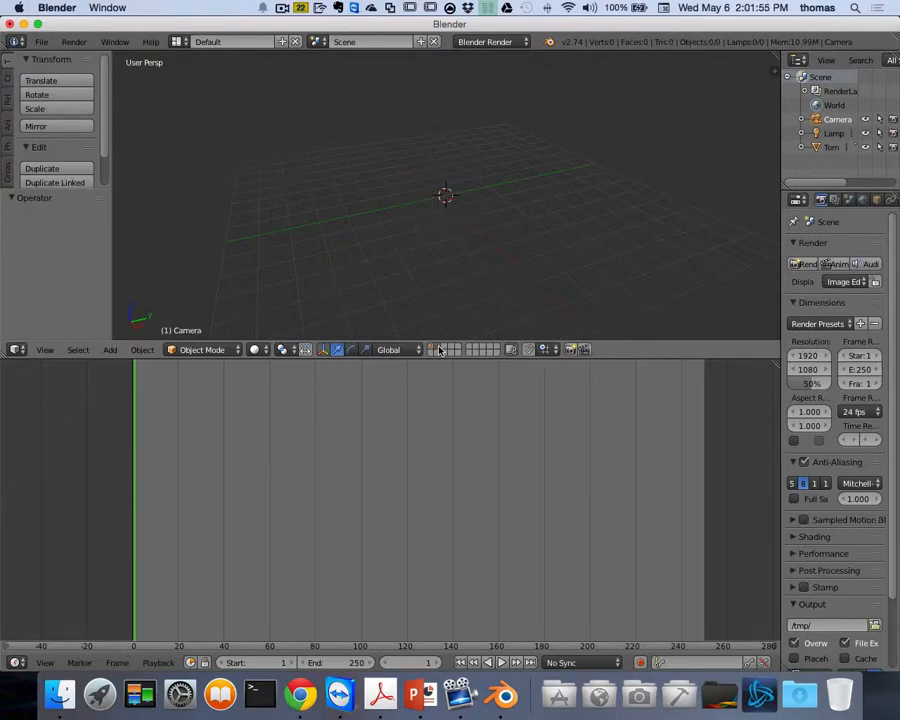
click(435, 349)
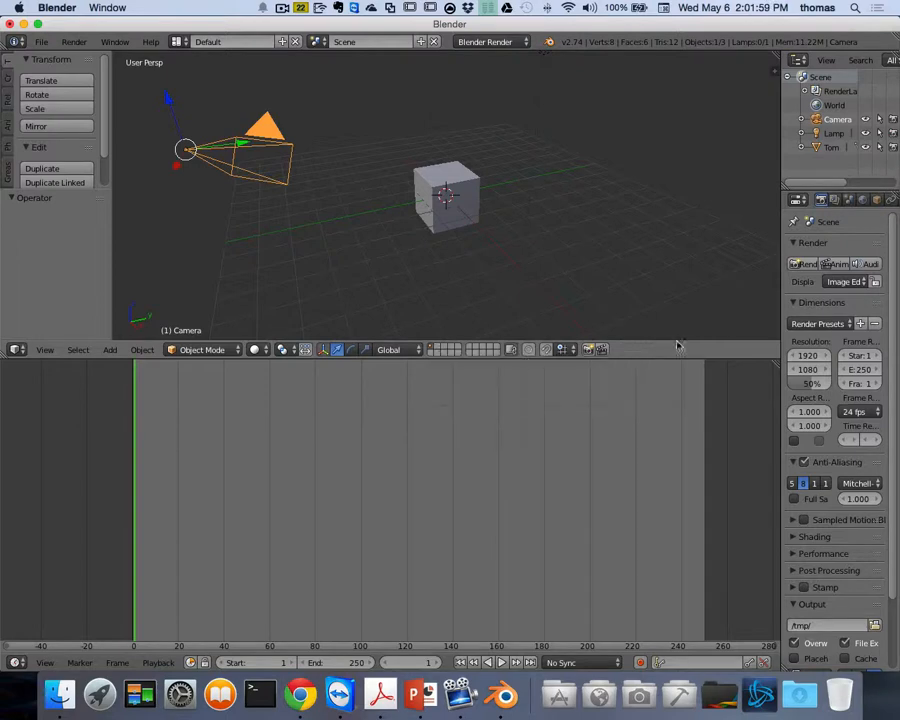
drag(670, 358, 668, 538)
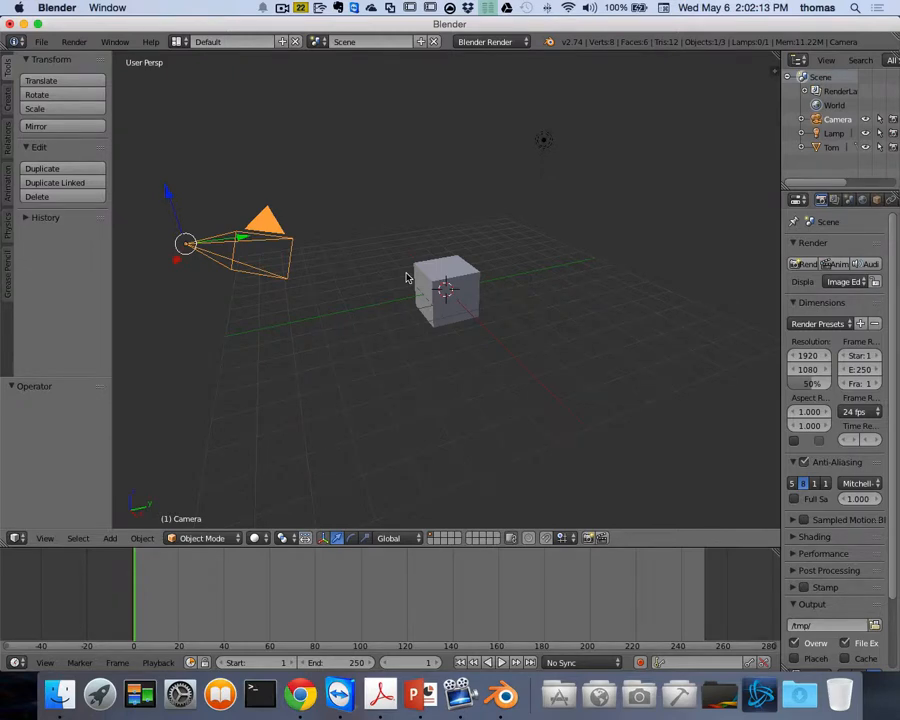
Examine the cube from the top view and from orbited angles, in both orthographic and perspective projection
key(KP_7)
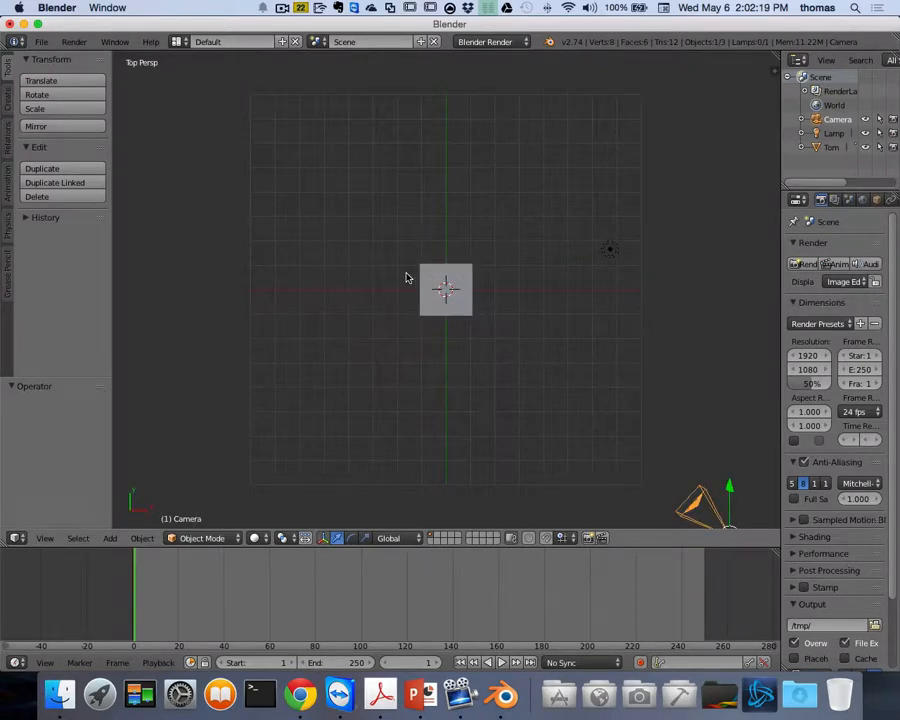
key(KP_5)
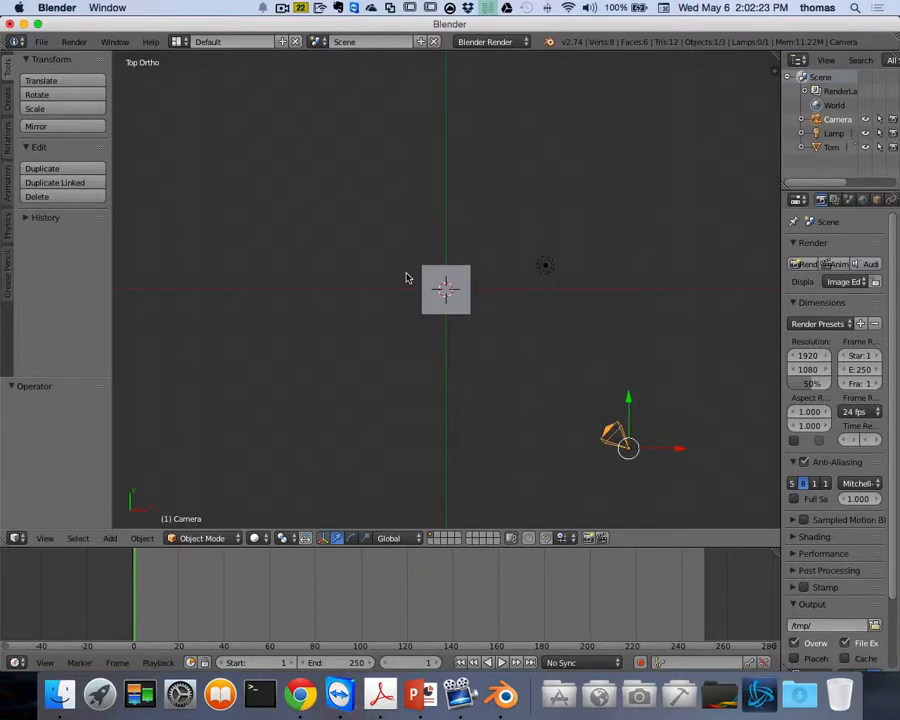
scroll(450, 287, up, 3)
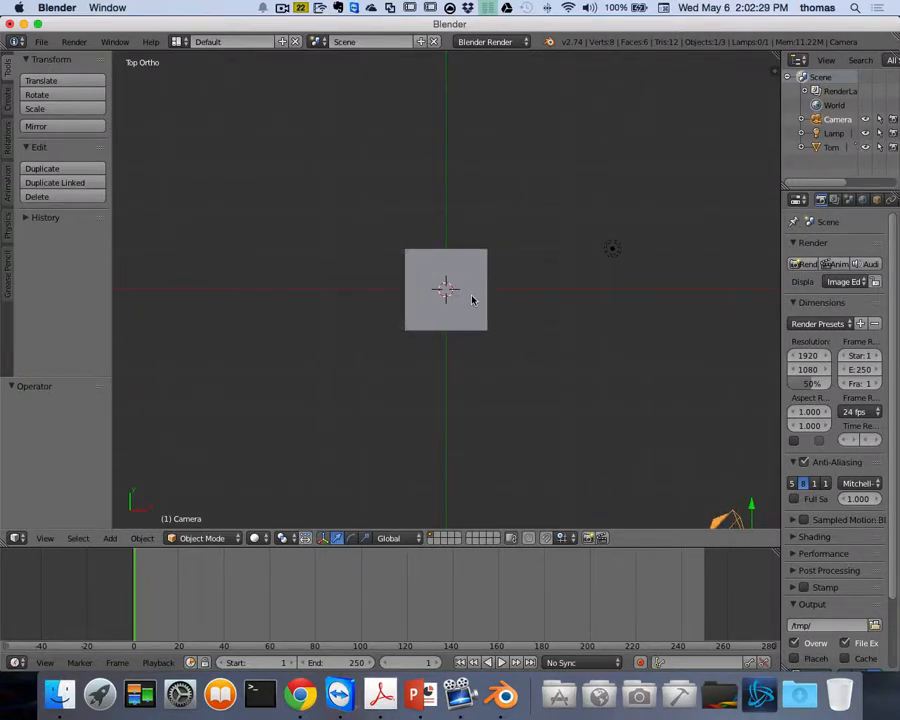
scroll(472, 298, down, 5)
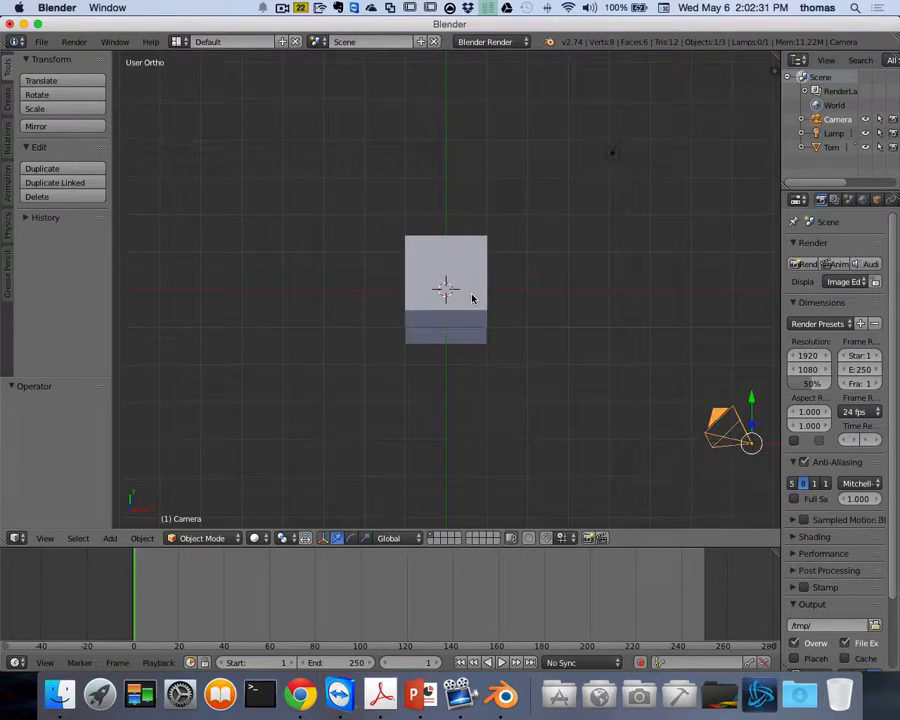
scroll(472, 298, left, 3)
key(KP_5)
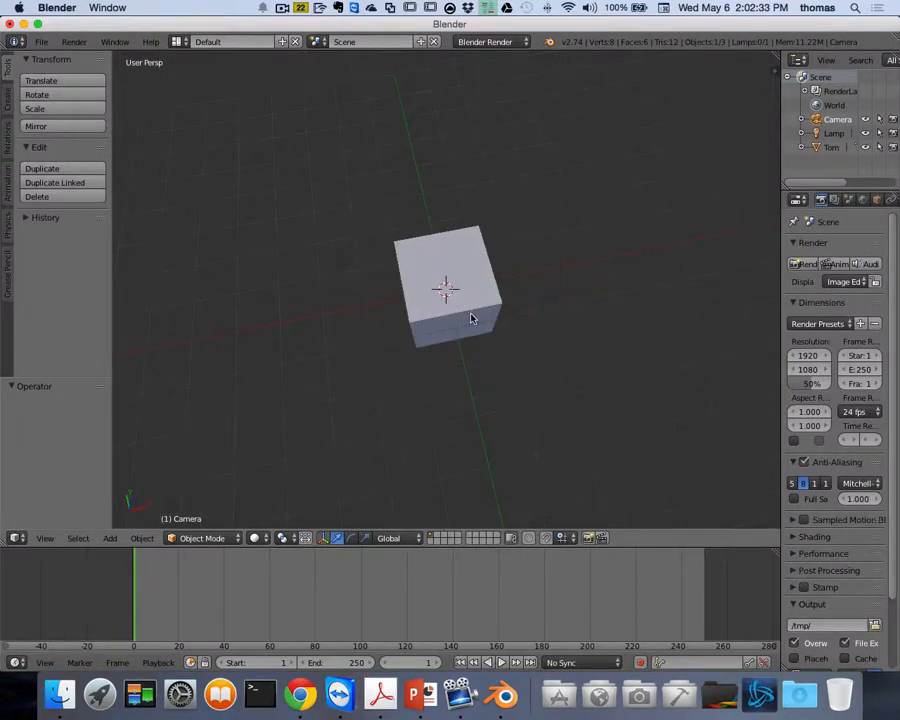
scroll(474, 319, down, 4)
scroll(474, 319, left, 4)
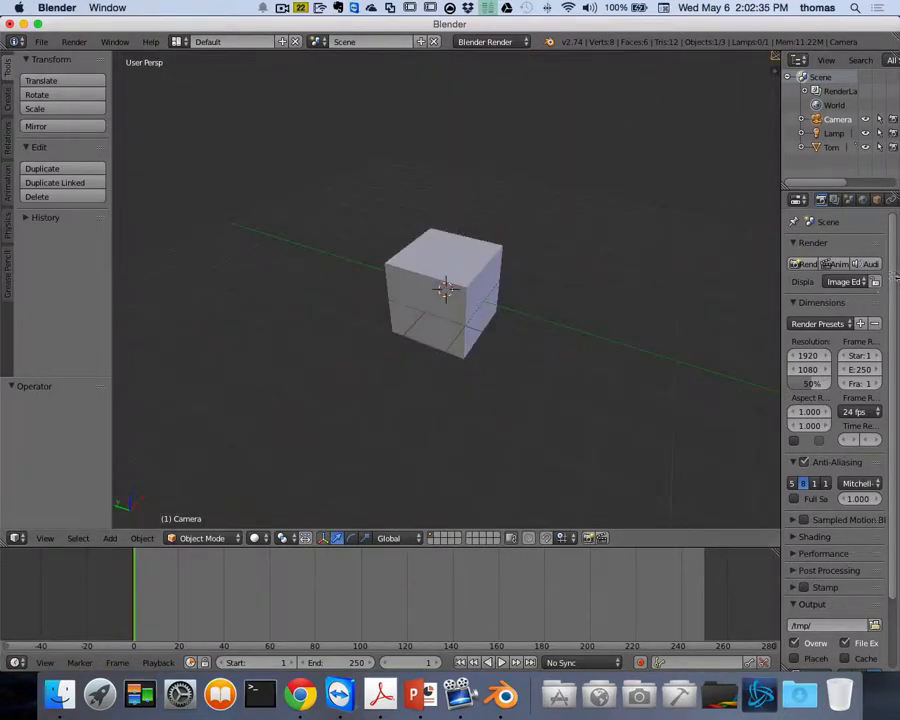
scroll(371, 278, down, 3)
scroll(371, 278, up, 3)
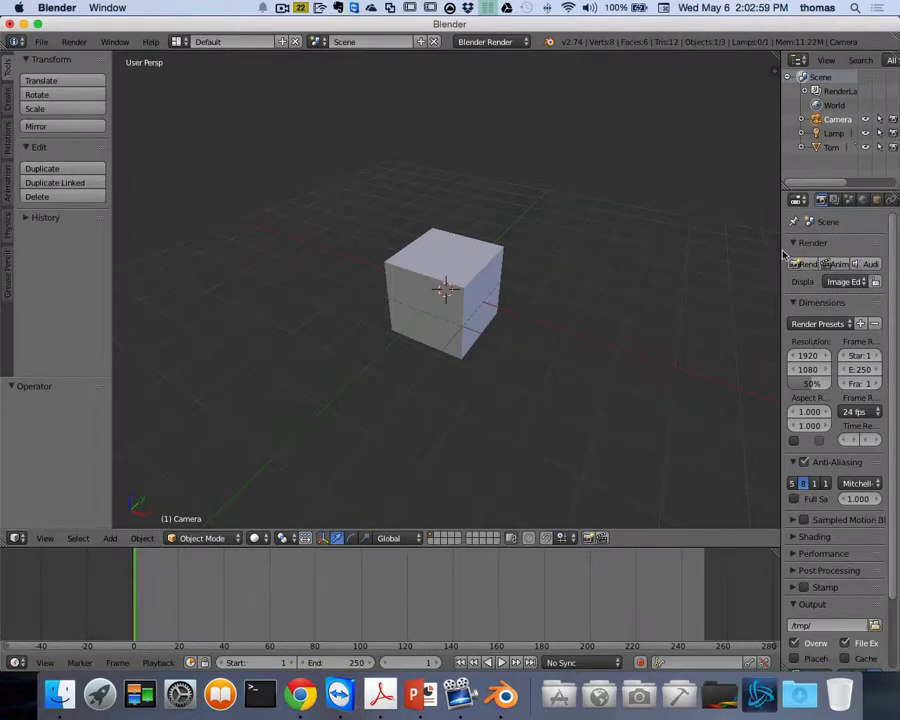
Widen the properties area and render a still image of the current frame
drag(780, 249, 597, 244)
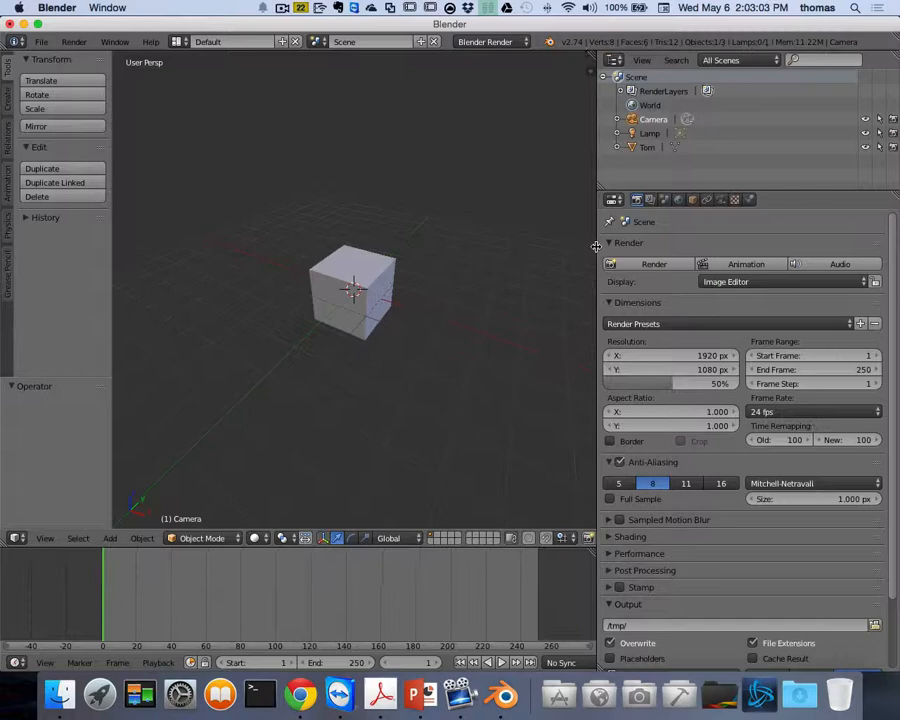
click(655, 264)
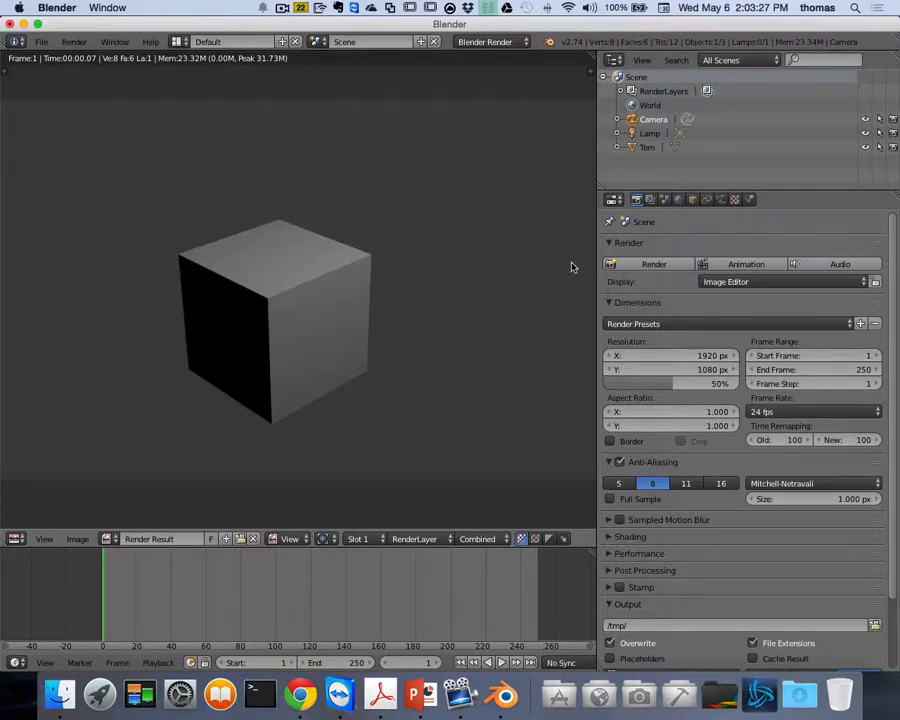
Examine the render layer, scene, world, object, constraint and camera data properties with the camera selected
click(650, 200)
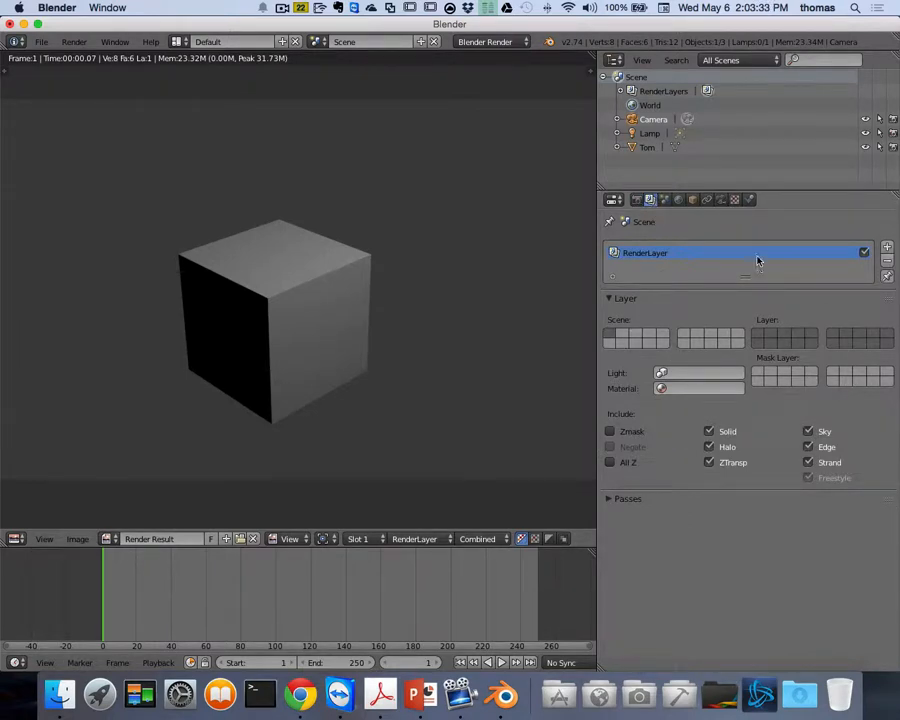
click(666, 200)
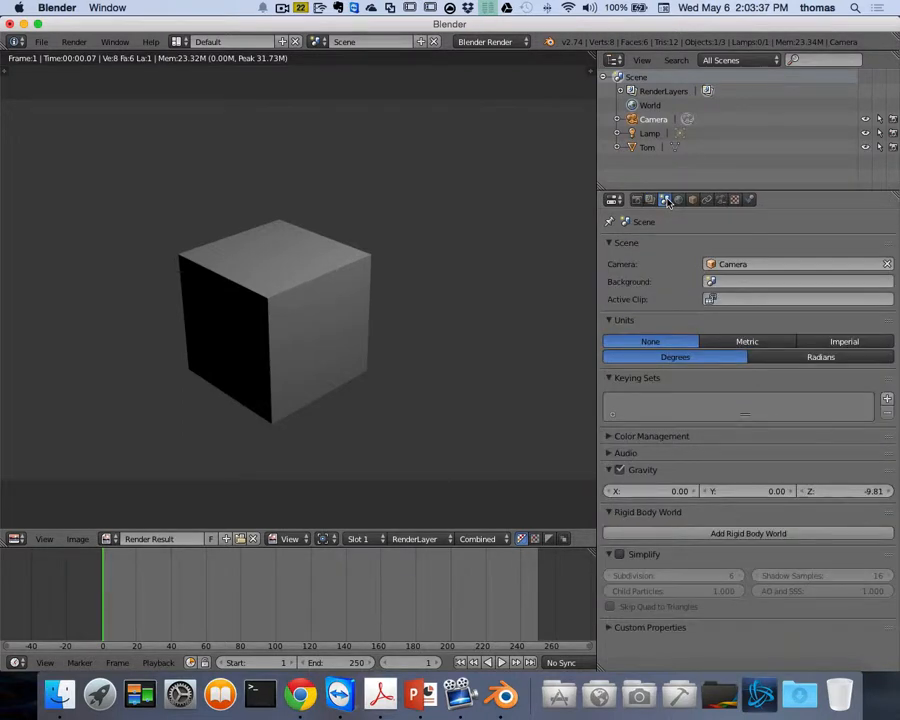
click(679, 200)
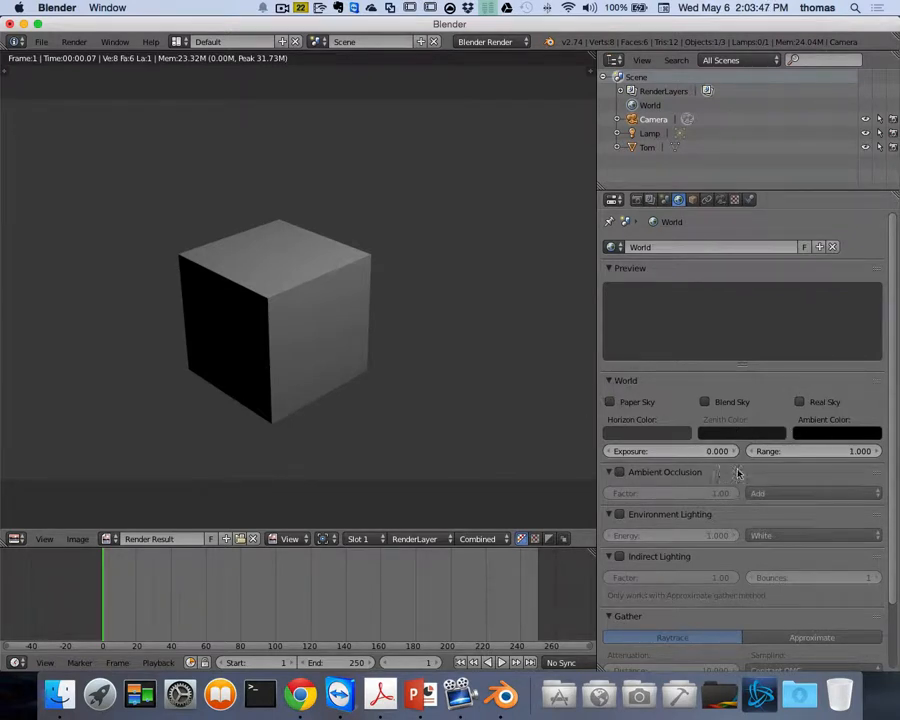
scroll(800, 432, down, 1)
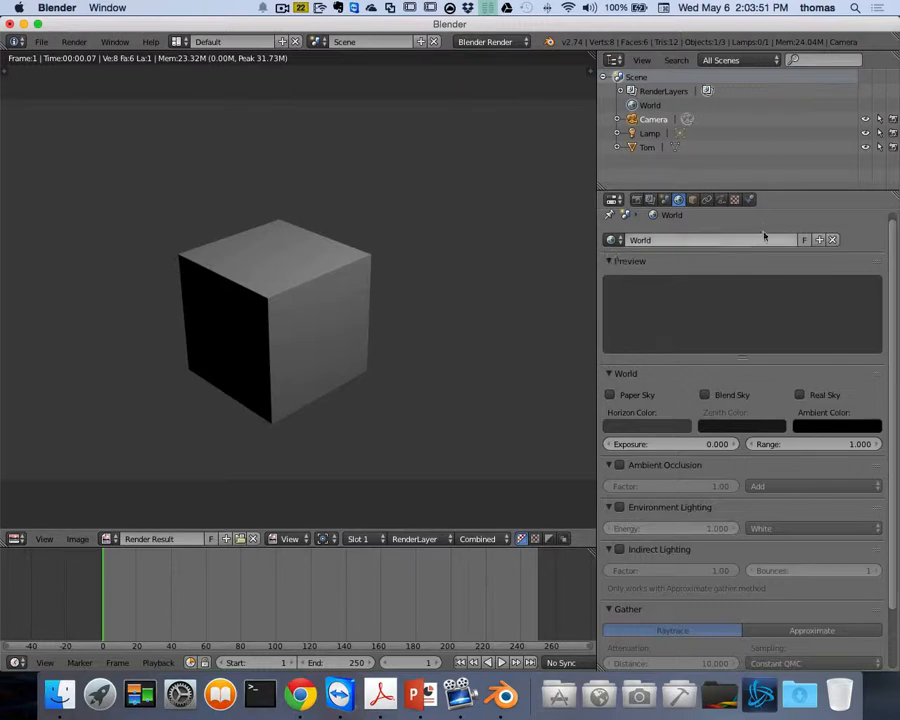
click(693, 201)
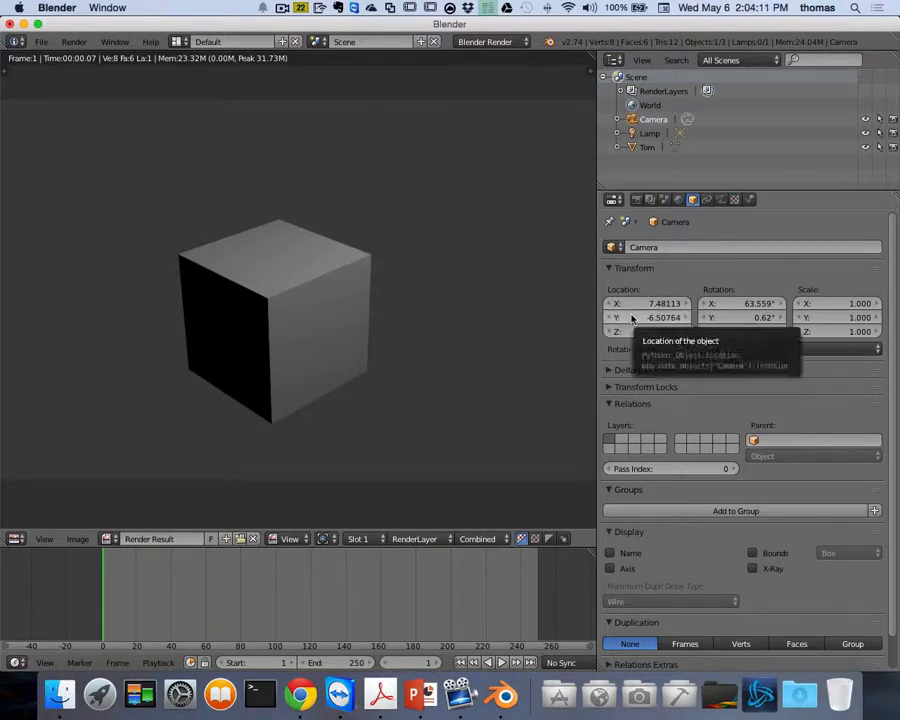
click(707, 201)
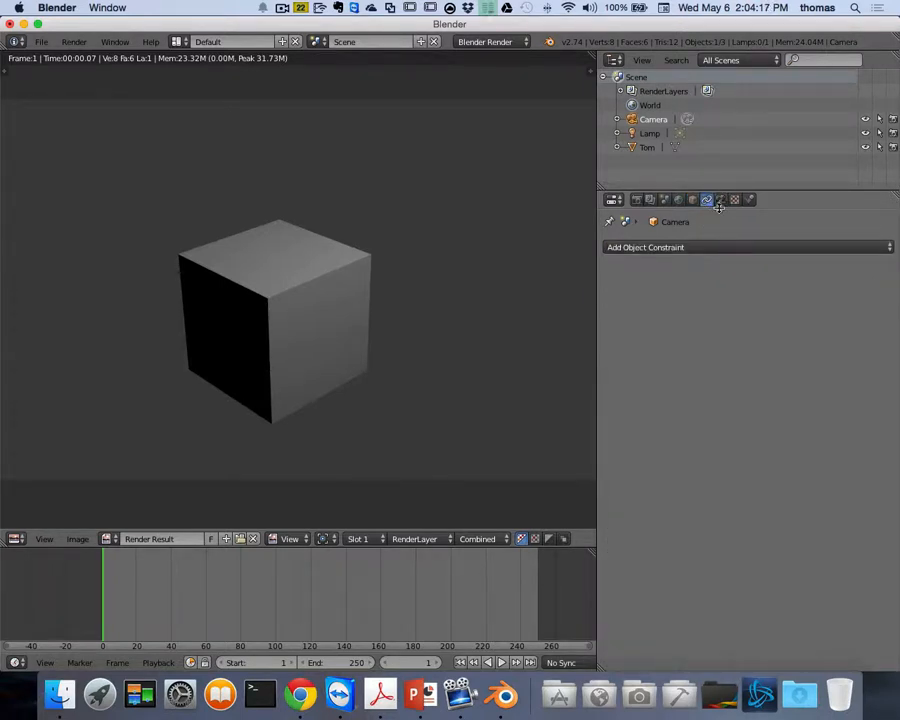
click(720, 201)
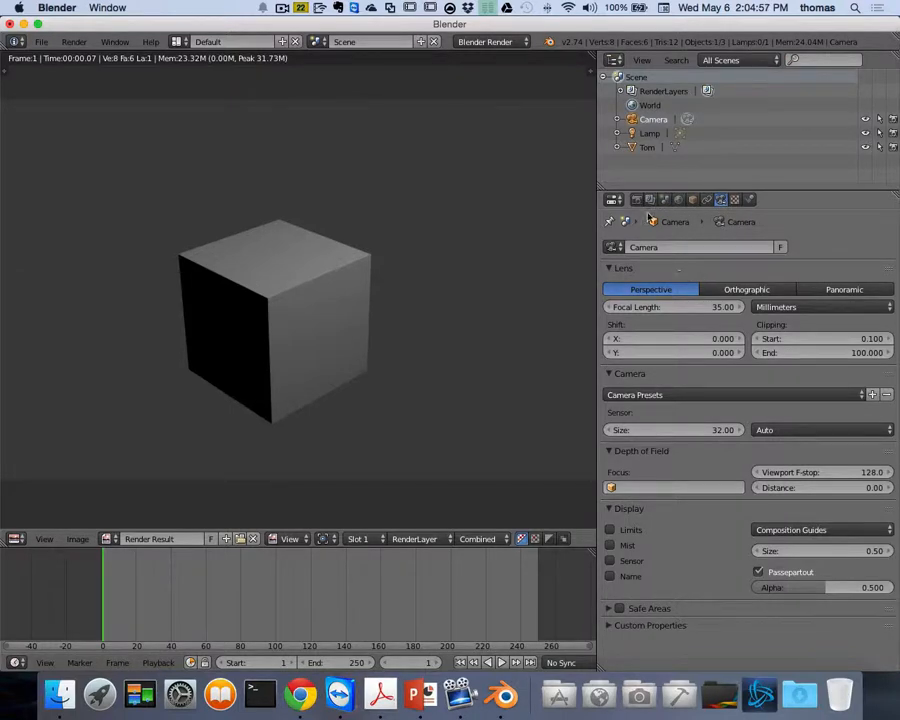
Render the still image again, review the camera and texture properties, and close the render result before viewing the physics properties
click(637, 200)
click(652, 264)
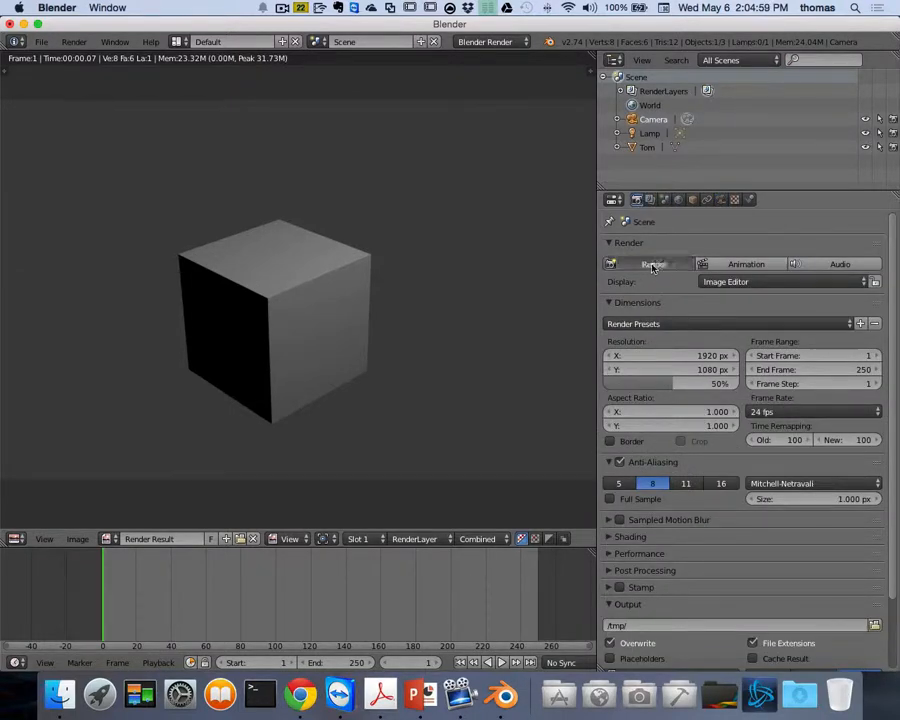
click(722, 200)
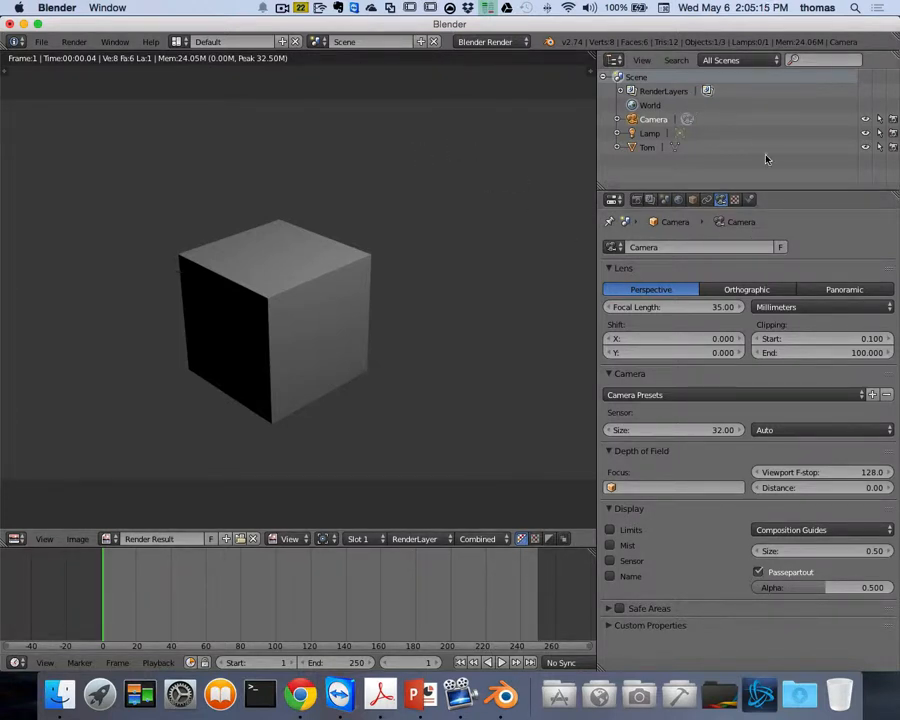
click(735, 200)
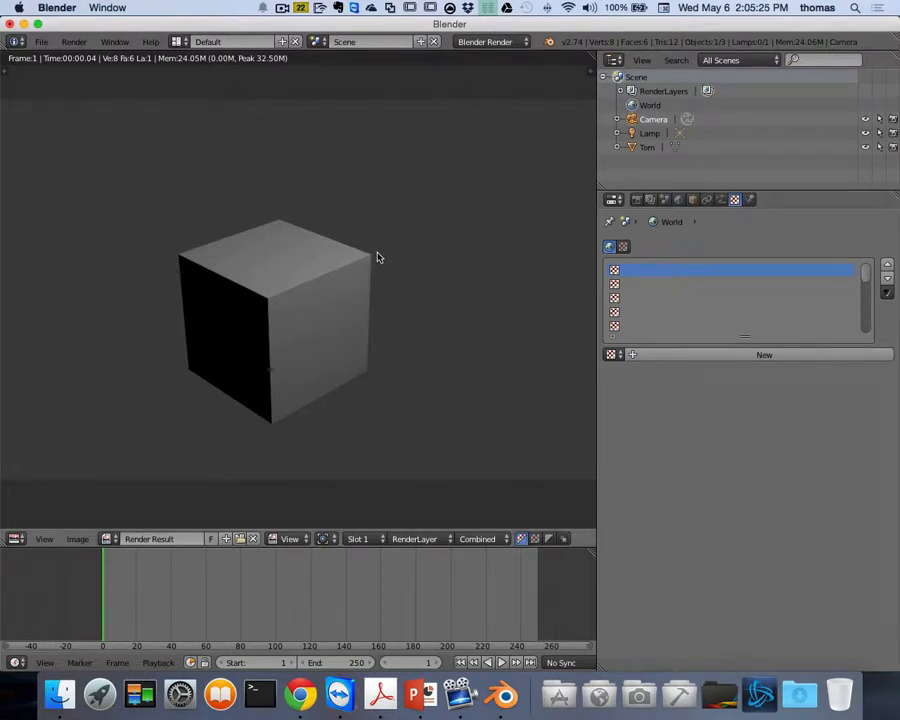
key(Escape)
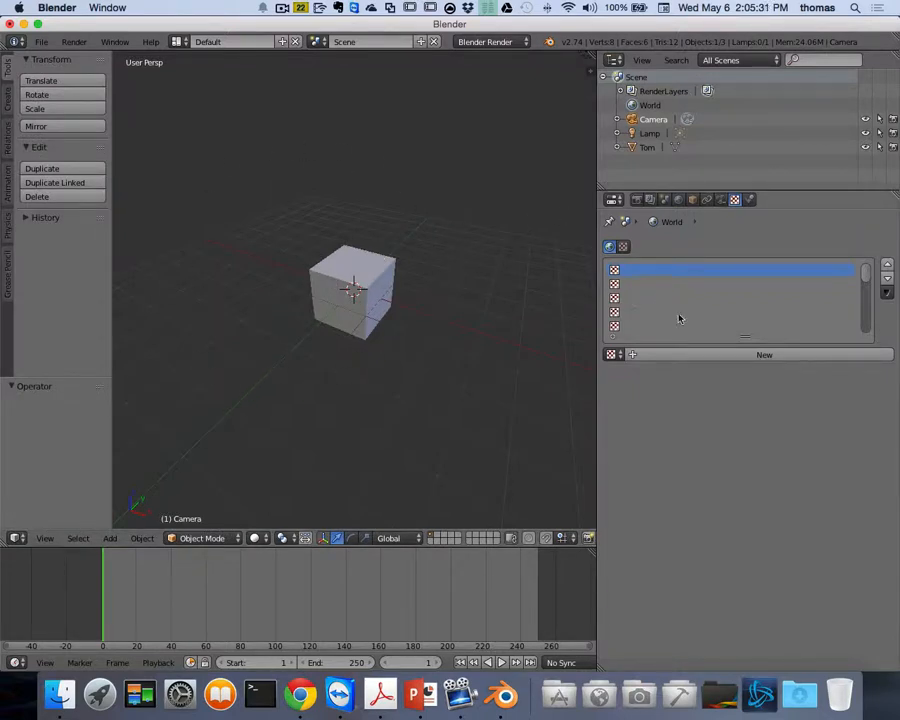
click(750, 200)
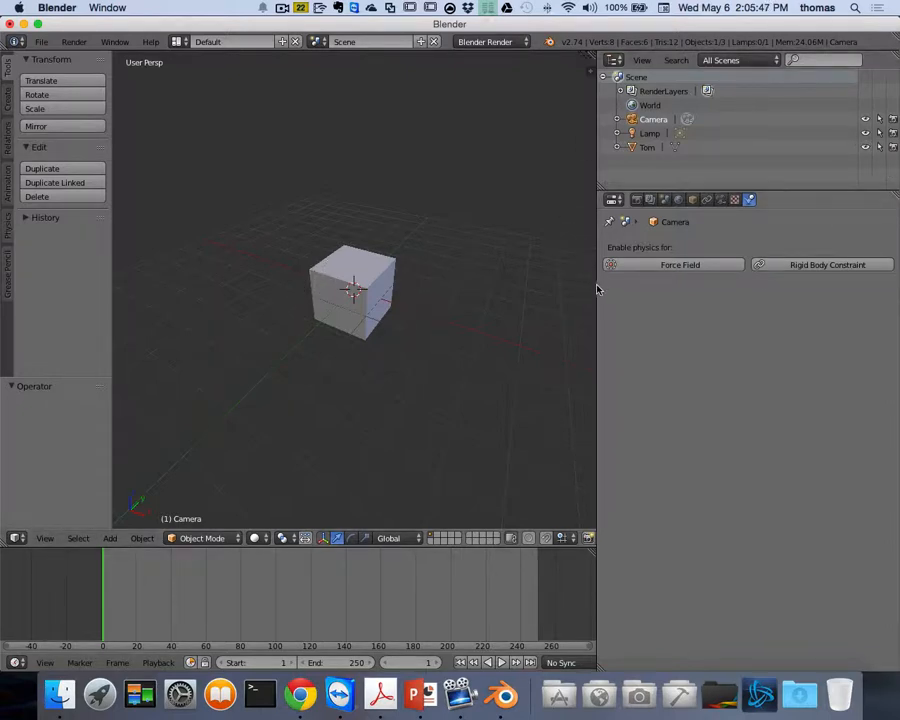
Narrow the properties area to enlarge the 3D view, and display the render settings
drag(599, 288, 791, 288)
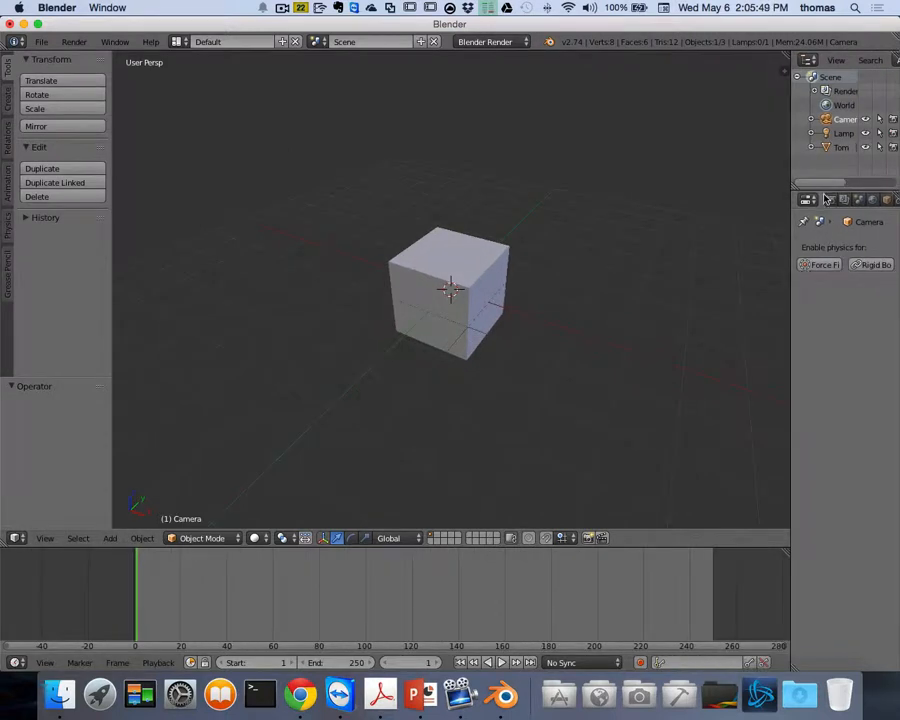
click(830, 199)
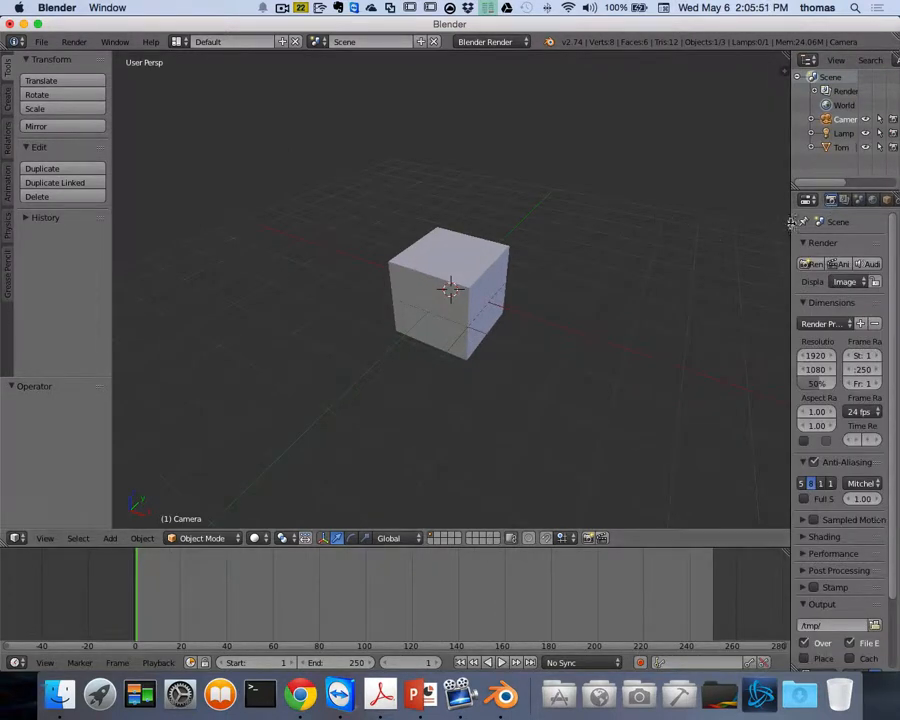
drag(789, 222, 763, 222)
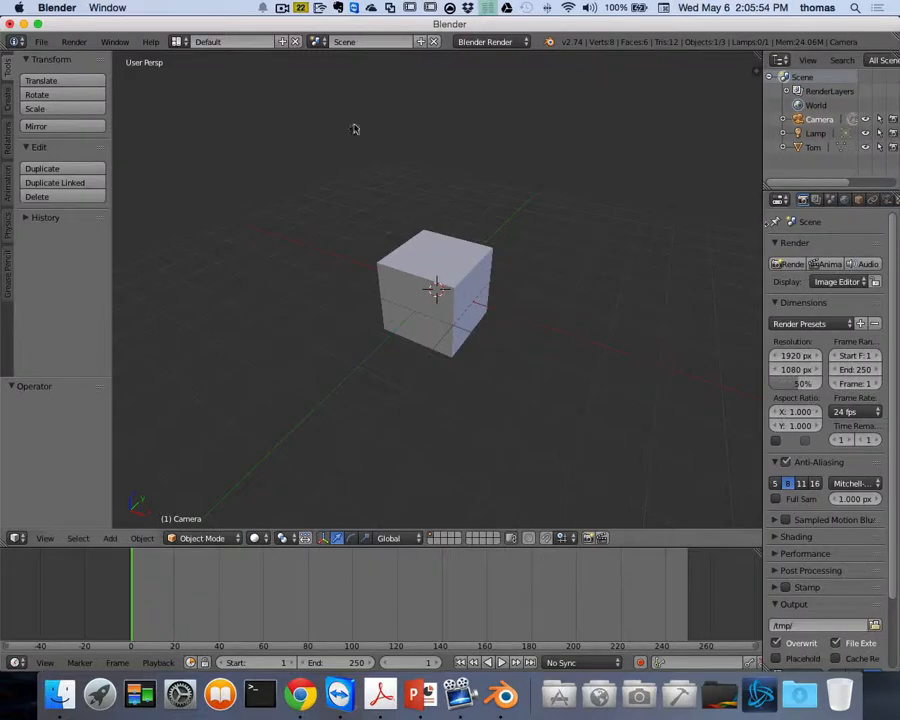
Look through the 3D View Full, Animation and Compositing screen layouts, and return to the Default layout
click(177, 41)
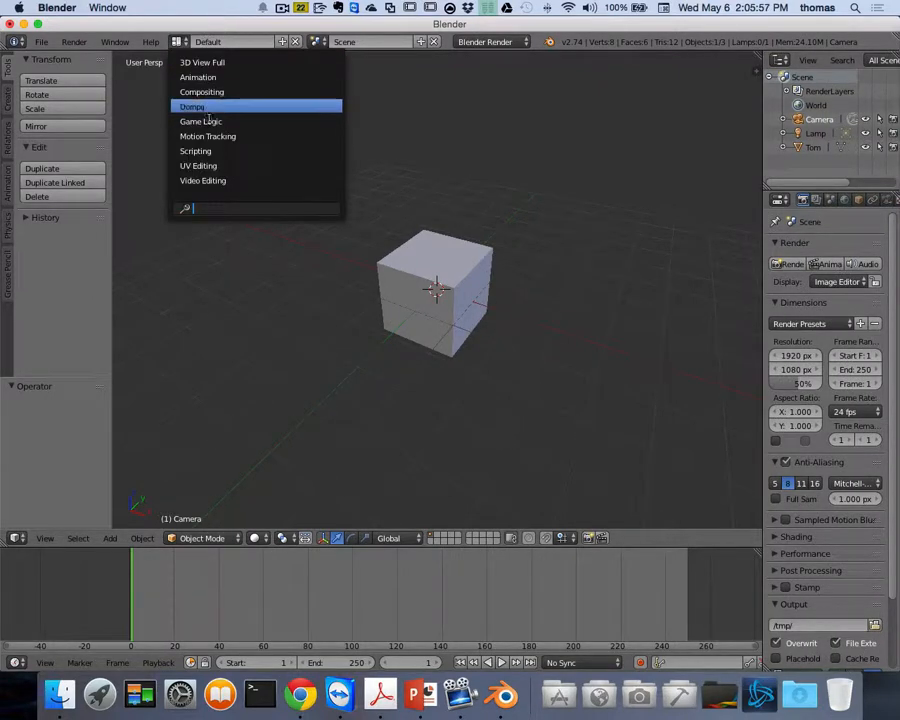
click(210, 63)
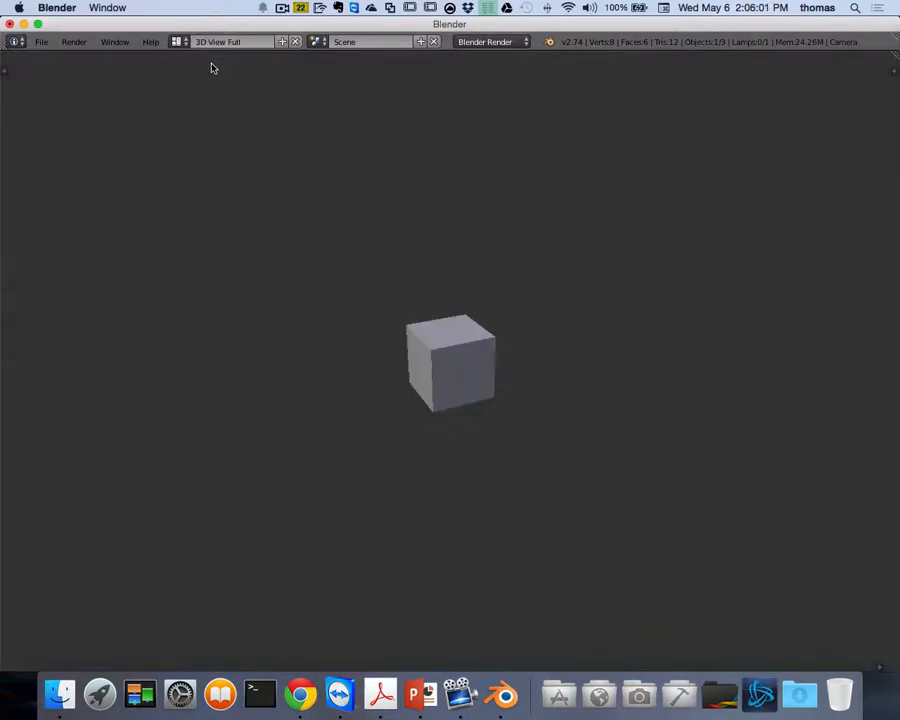
click(177, 42)
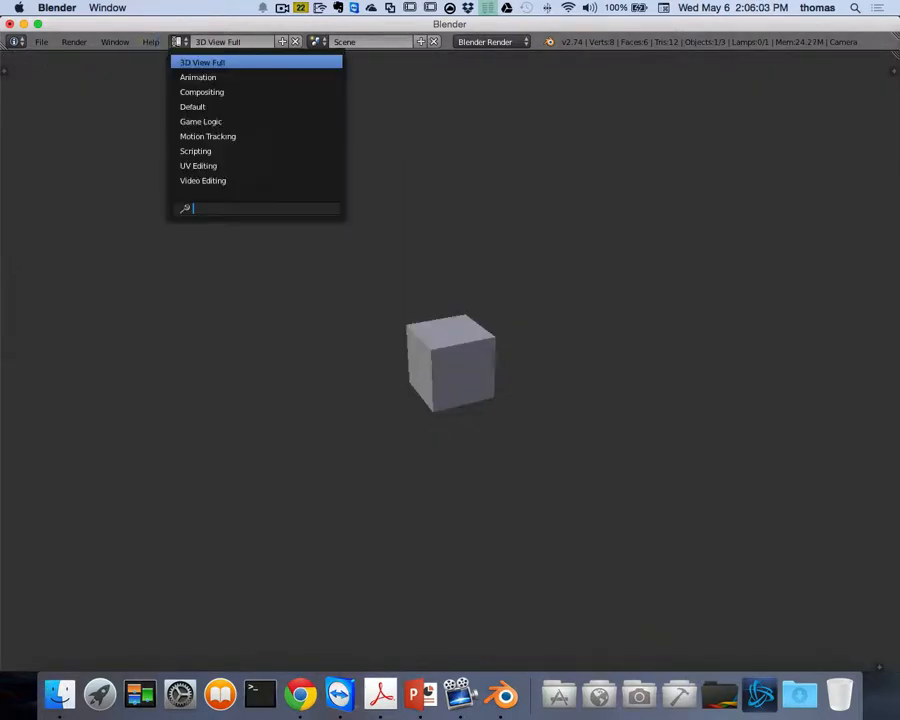
click(214, 78)
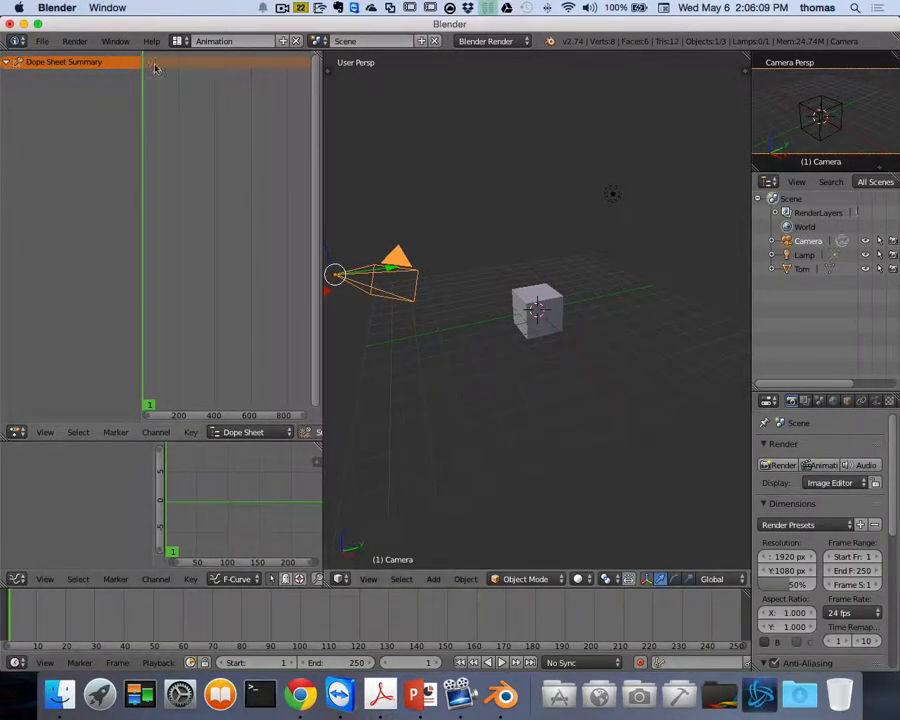
click(176, 41)
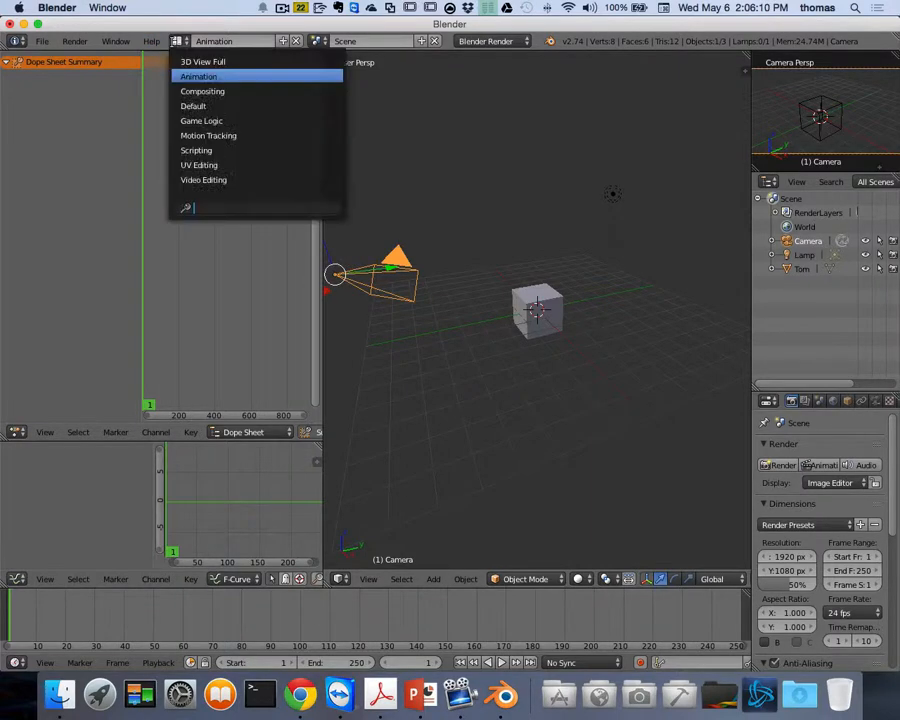
click(198, 91)
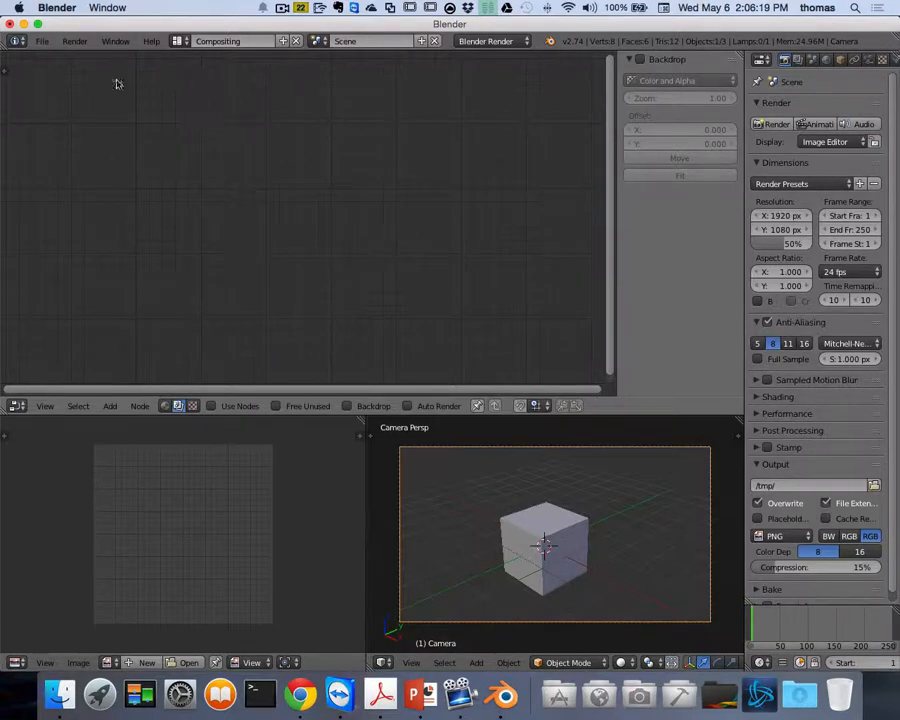
click(177, 41)
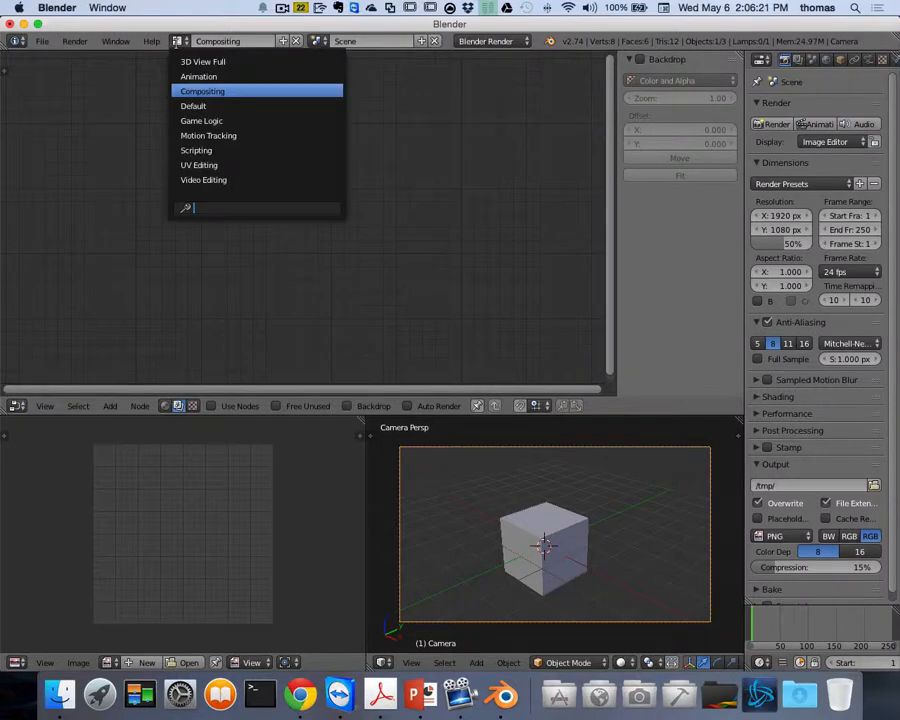
click(190, 106)
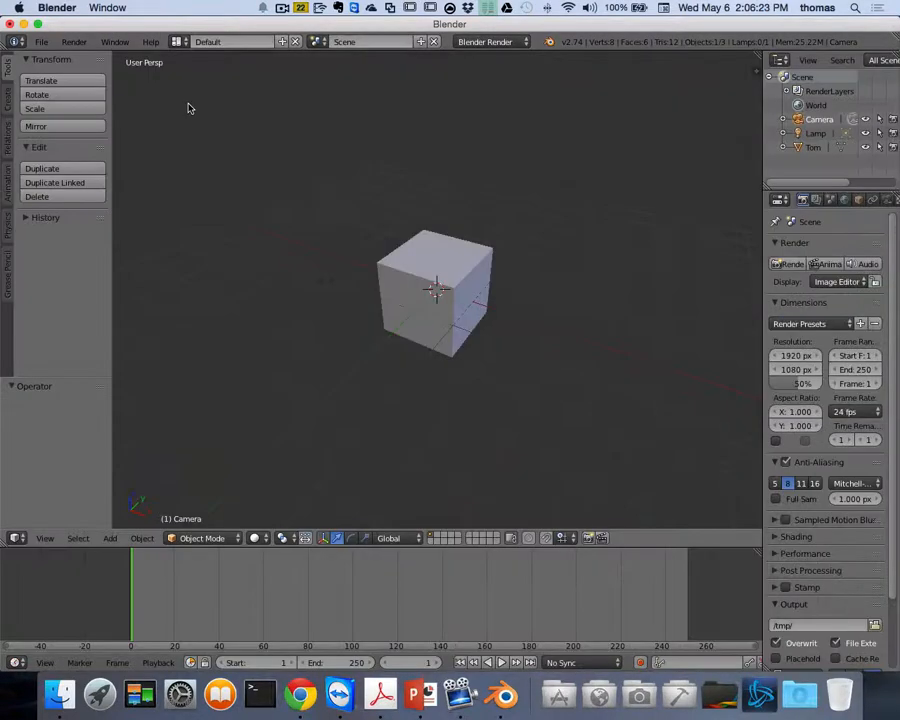
Add a new screen layout based on Default and rename it with the presenter's first name
click(282, 41)
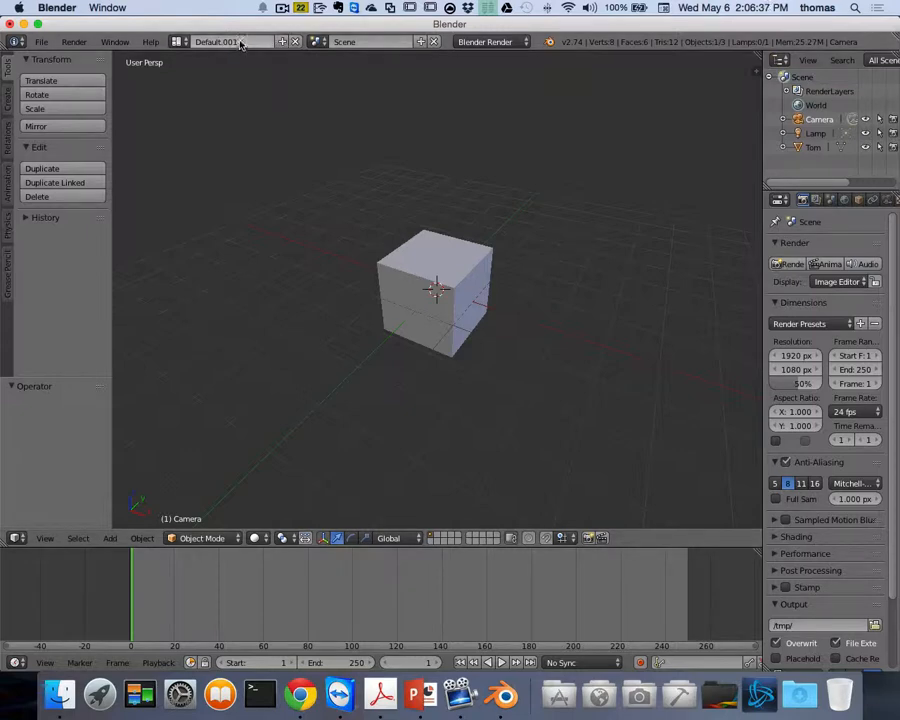
double_click(240, 42)
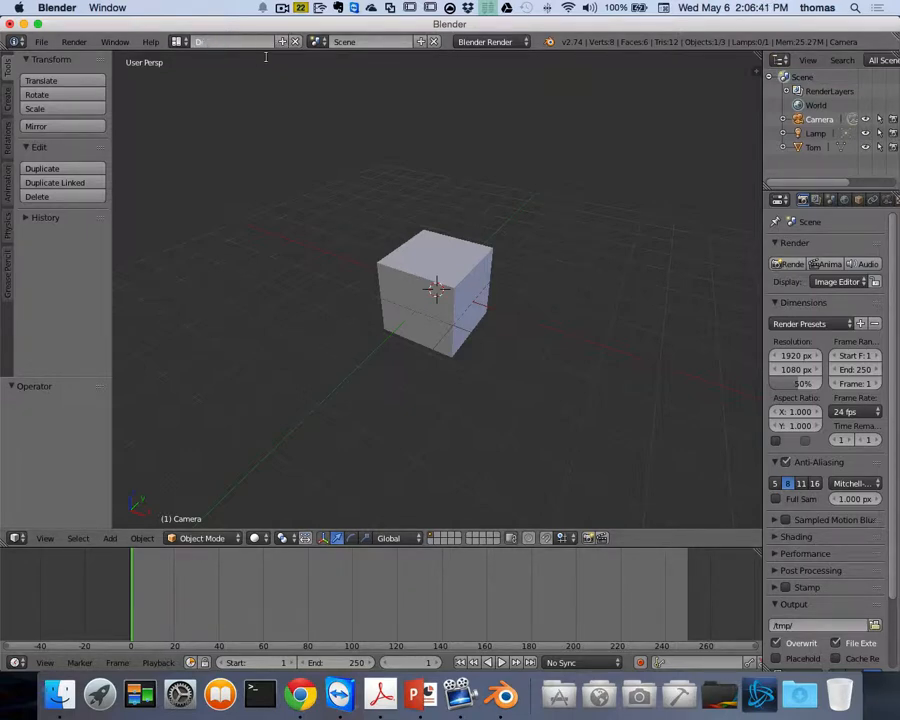
key(BackSpace)
text(Tom)
key(Return)
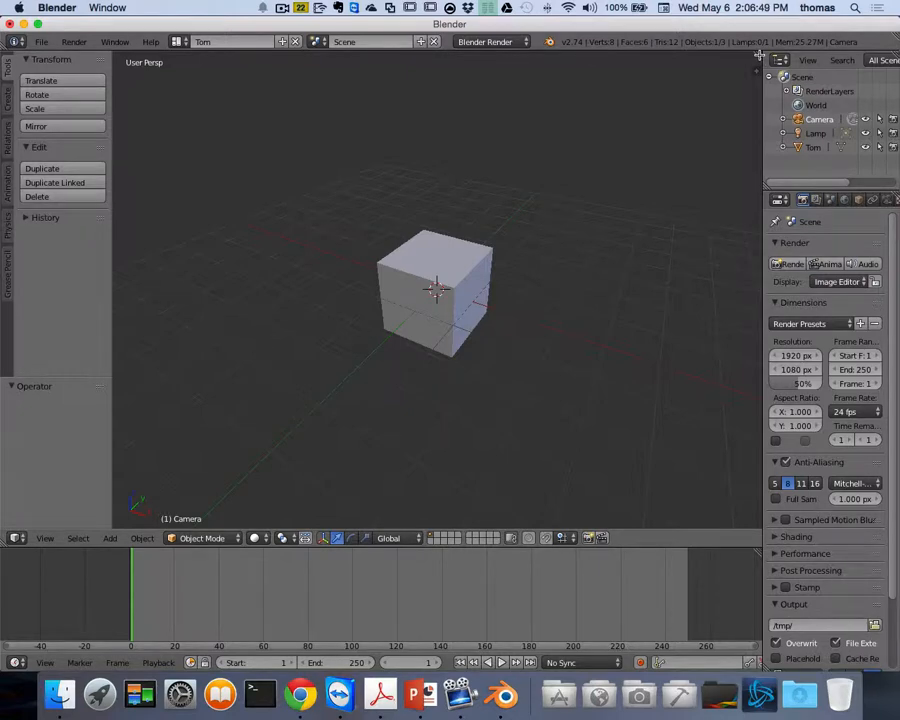
Split the 3D view into one tall viewport and two stacked smaller ones, and hide the tool shelf in all three
drag(760, 56, 407, 57)
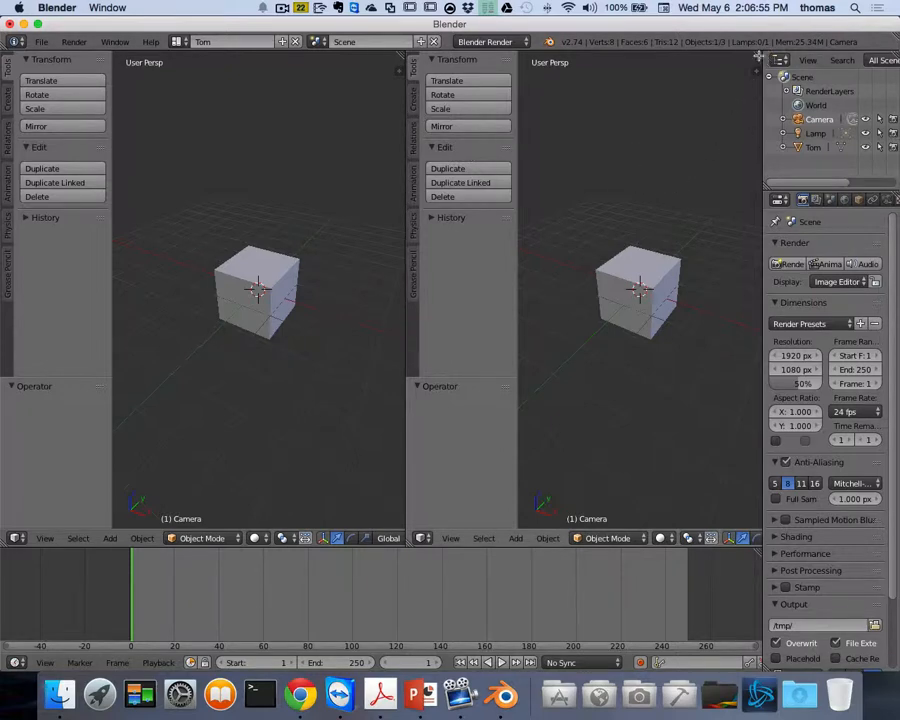
drag(757, 57, 754, 281)
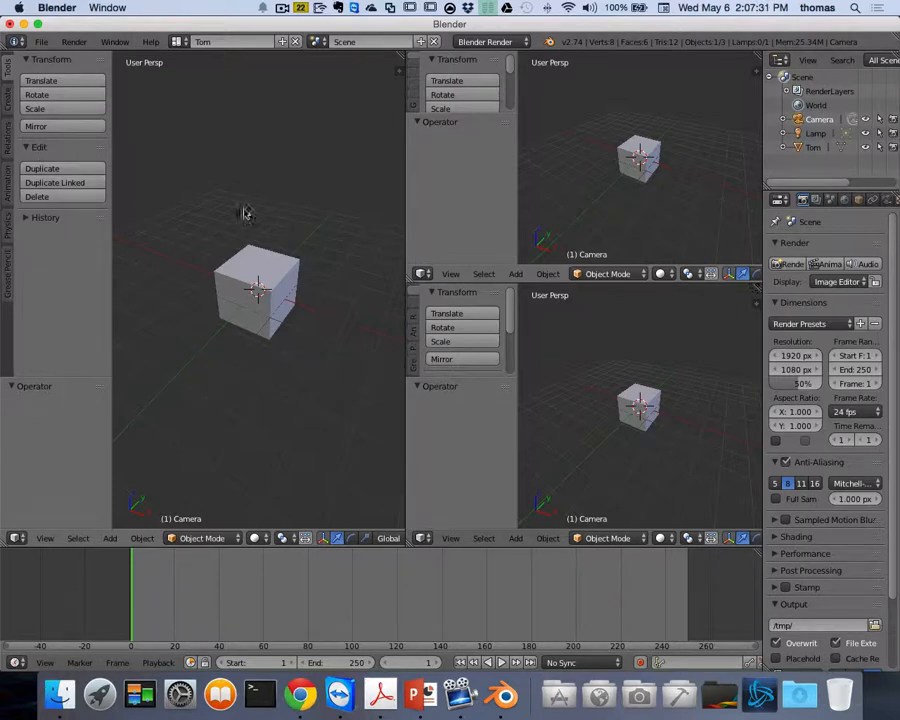
key(t)
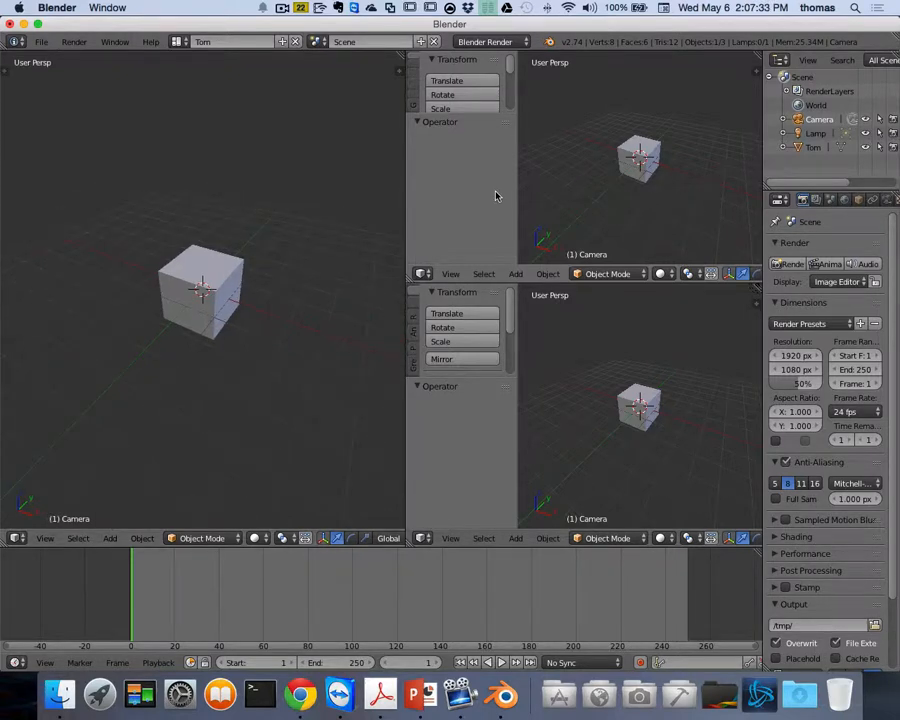
key(t)
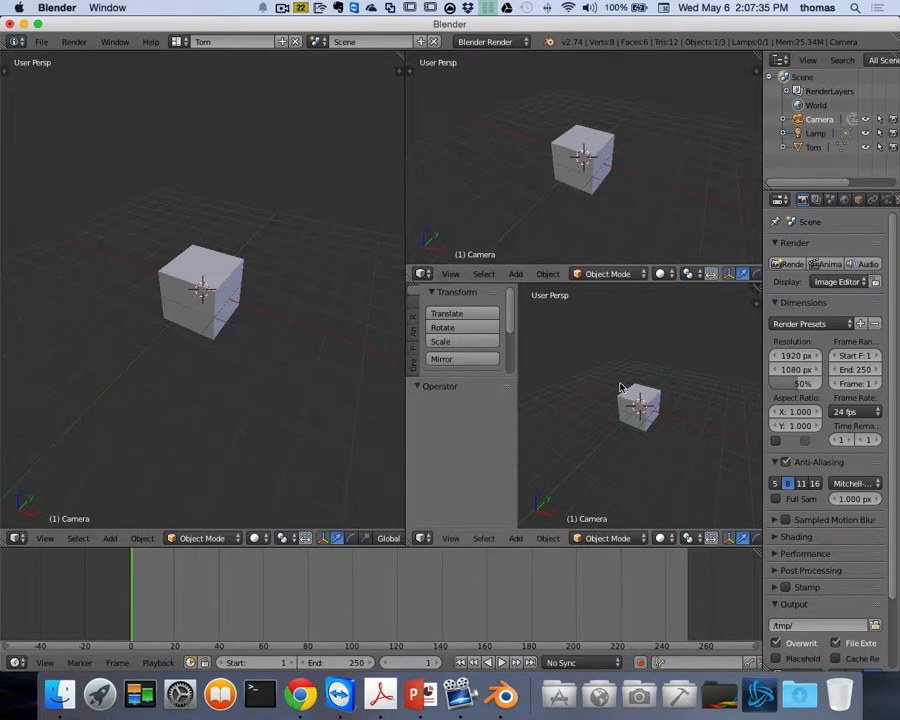
key(t)
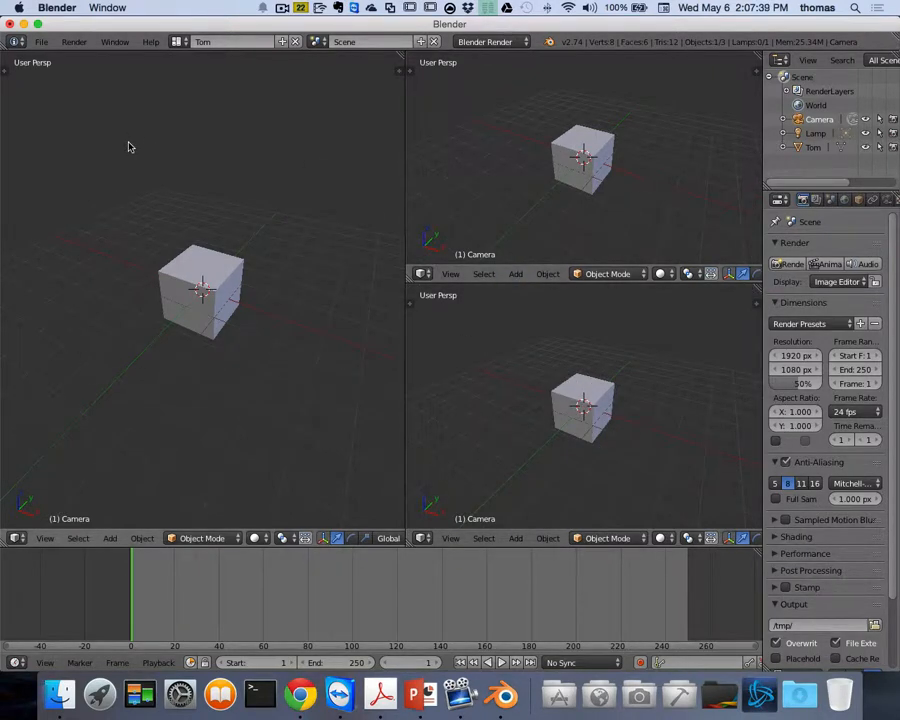
key(t)
key(t)
Set the tall viewport to top orthographic view and the upper of the two stacked viewports to right orthographic view
key(KP_7)
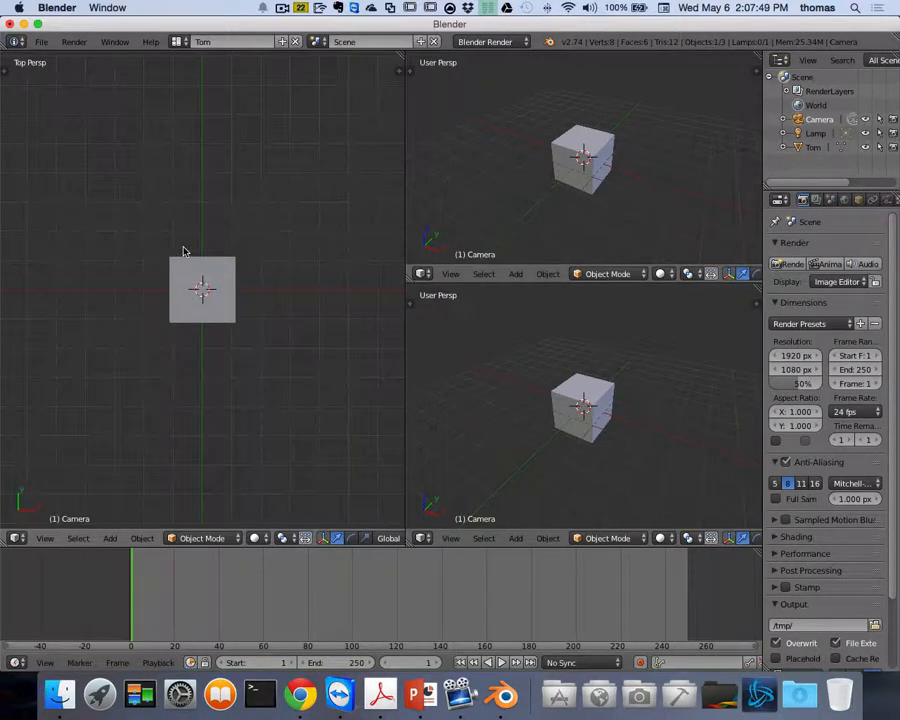
key(KP_5)
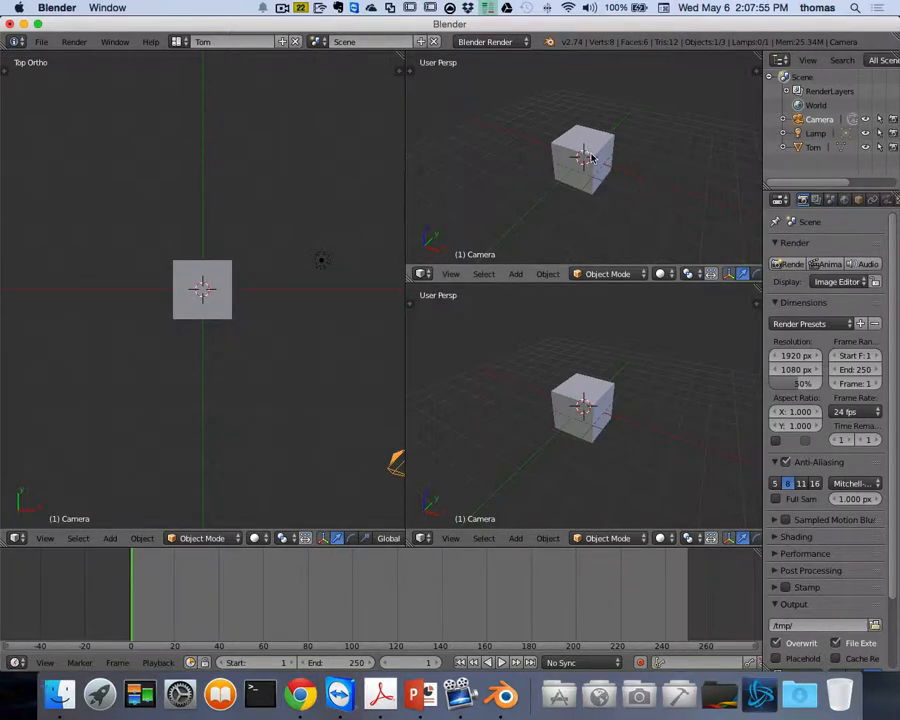
key(KP_3)
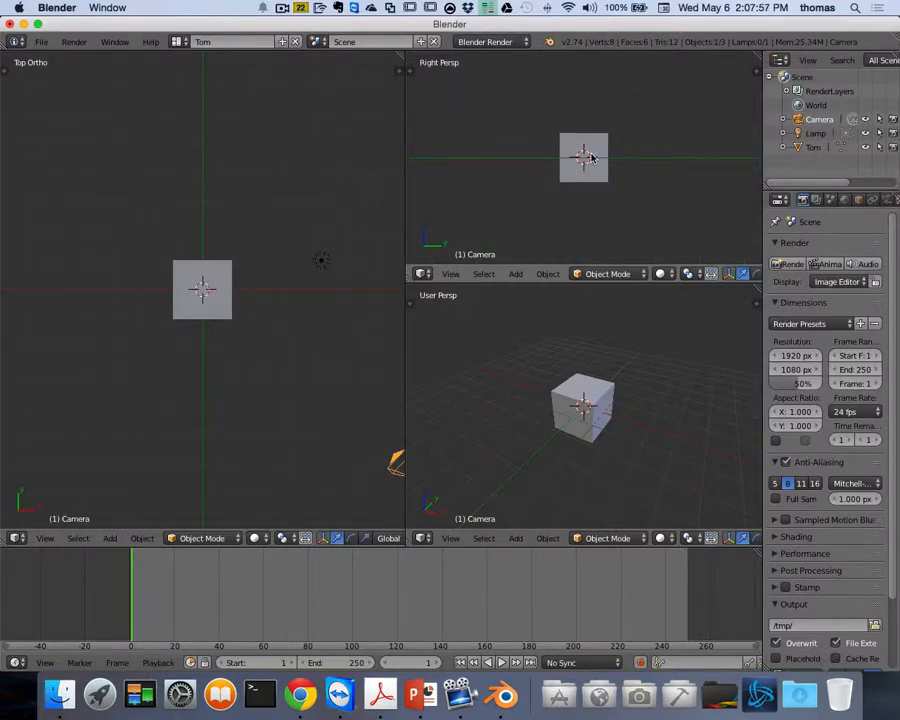
key(KP_5)
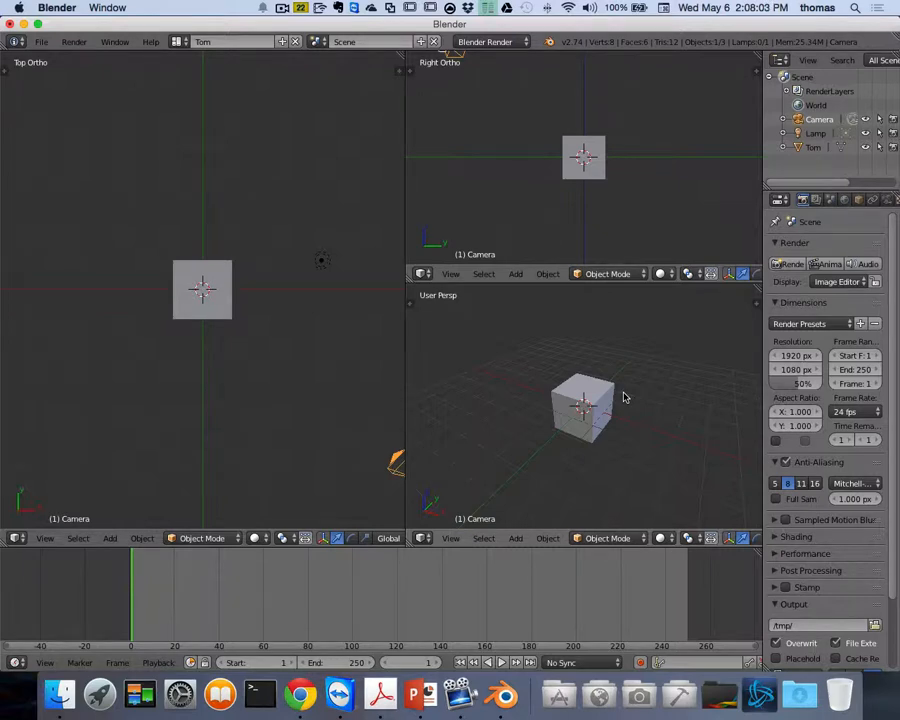
Set the lower stacked viewport to front orthographic view, and move the cube about 0.024 along Y in the top view
key(KP_1)
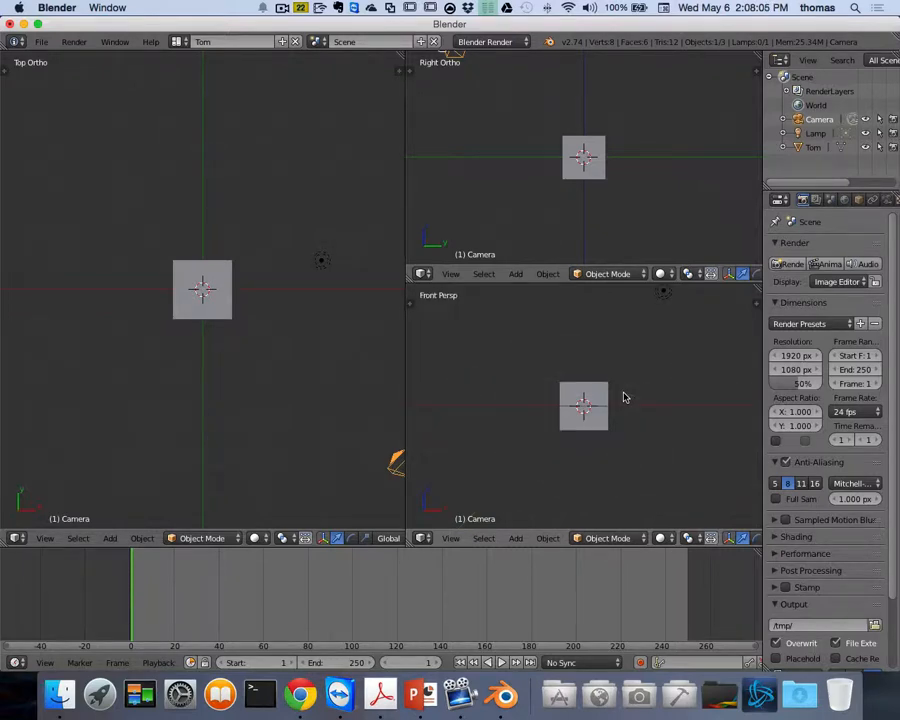
key(KP_5)
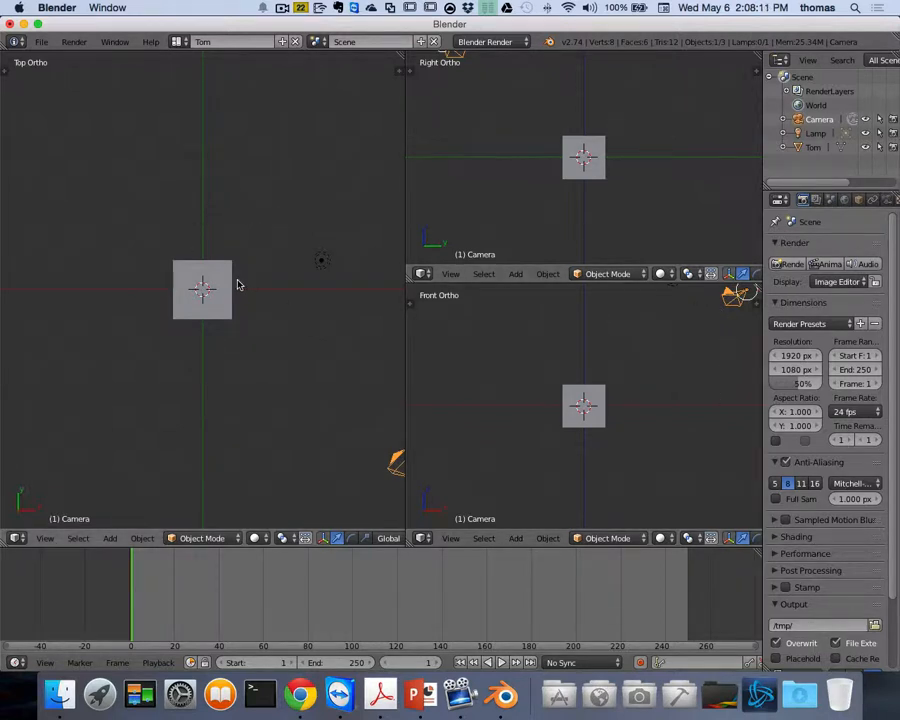
right_click(187, 276)
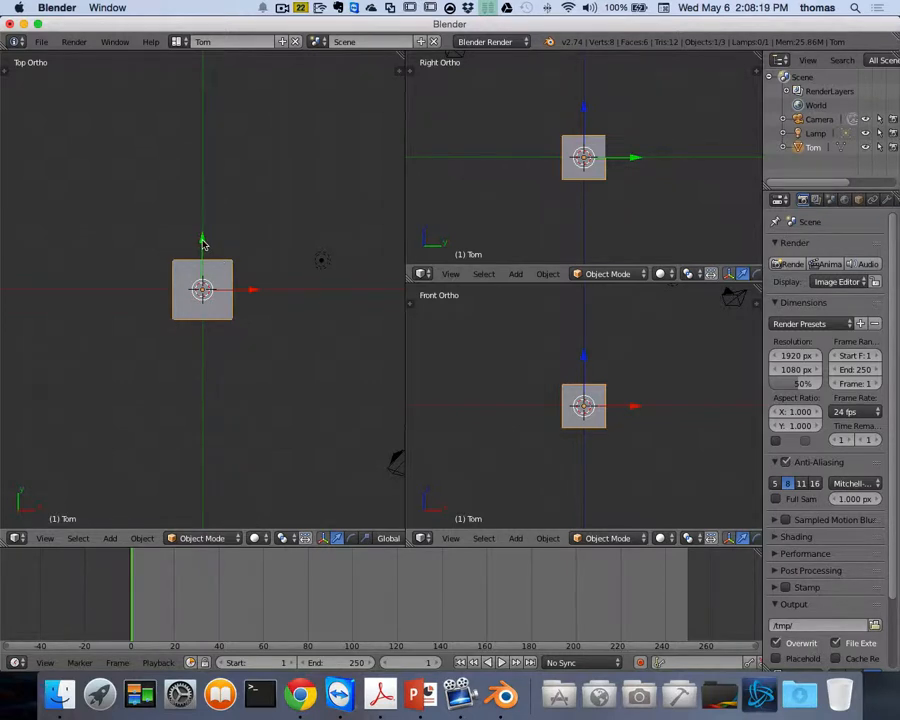
drag(203, 241, 227, 243)
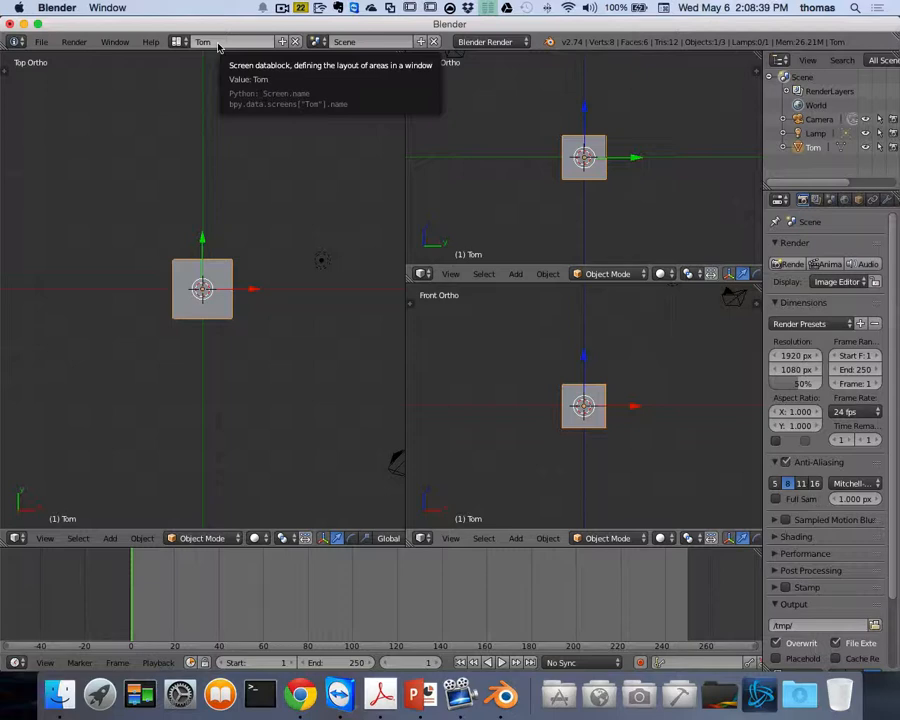
Return to the Default screen layout and shrink the timeline area to give the 3D view more height
click(176, 41)
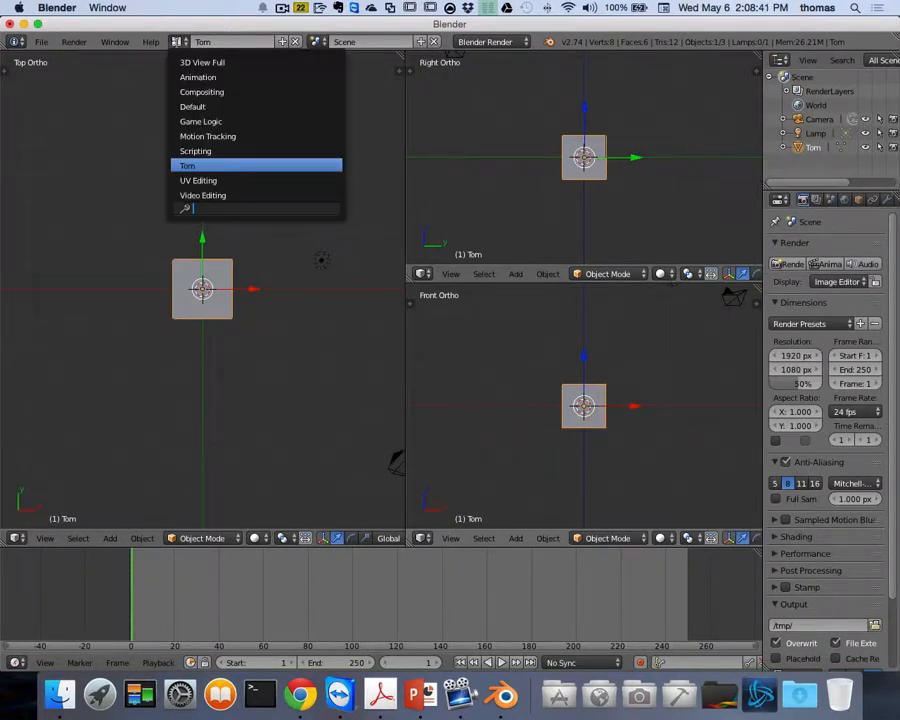
click(190, 105)
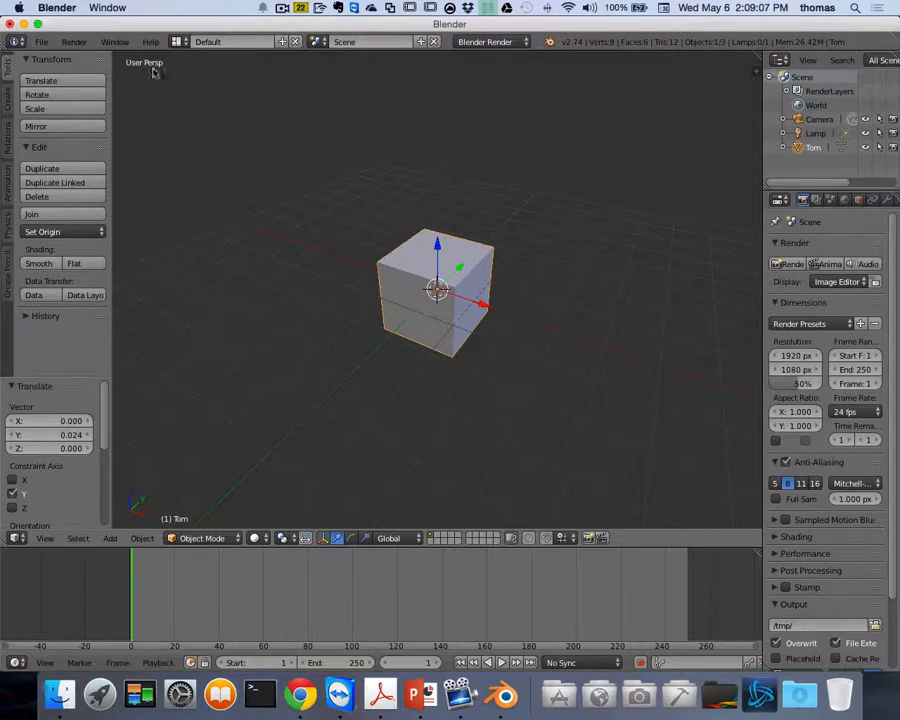
click(38, 42)
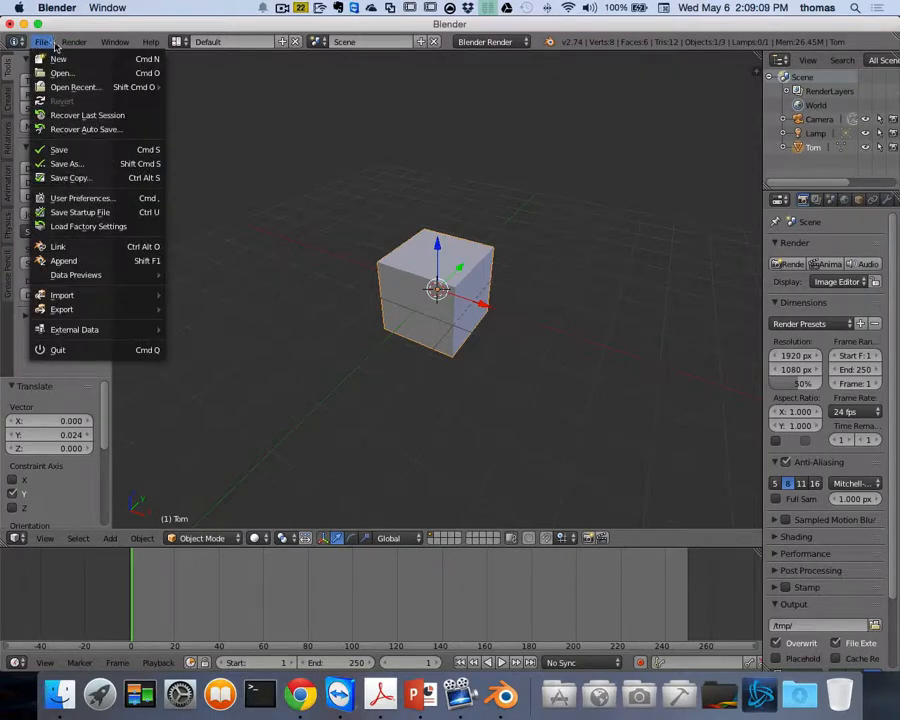
mouse_move(72, 45)
click(113, 46)
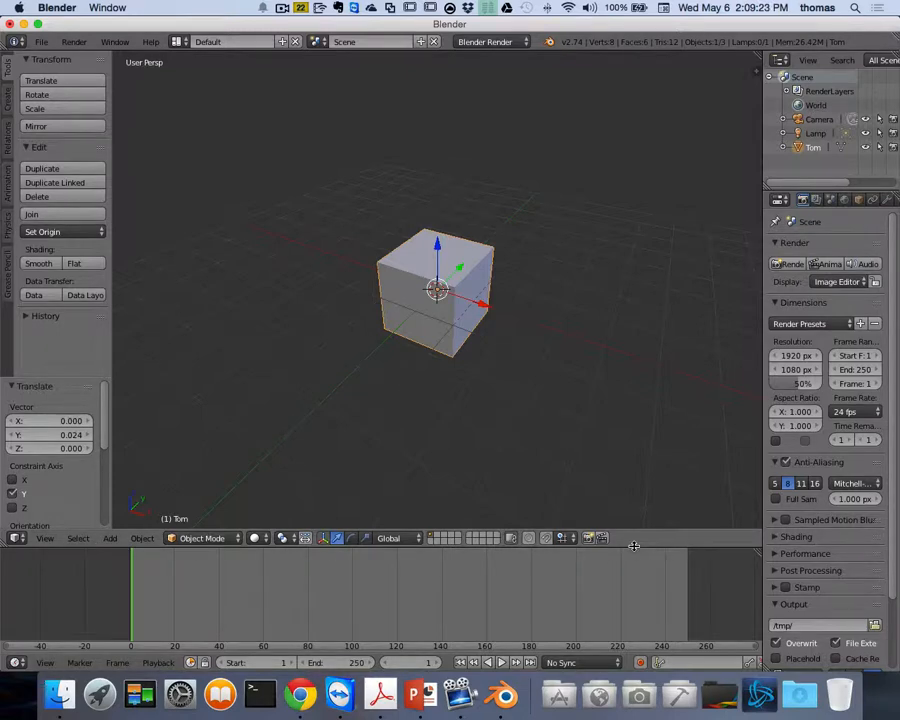
drag(633, 545, 625, 430)
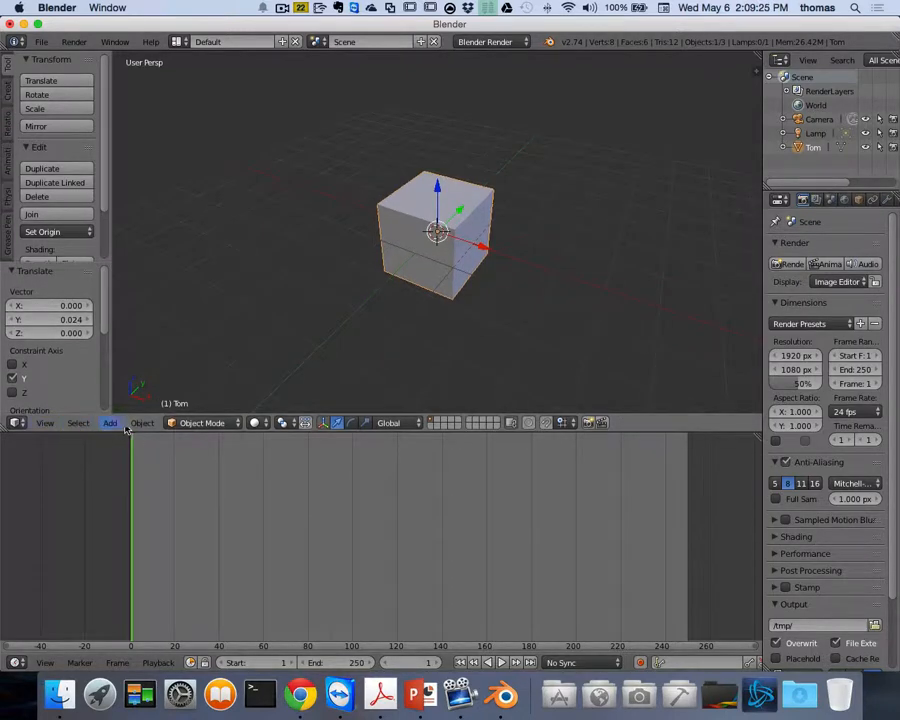
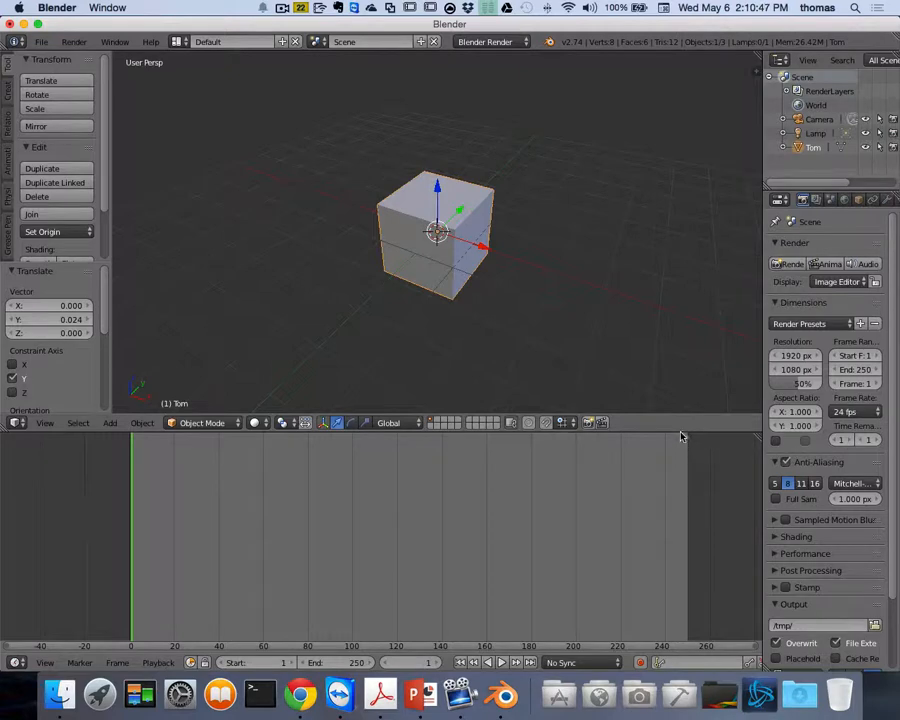
drag(680, 430, 680, 578)
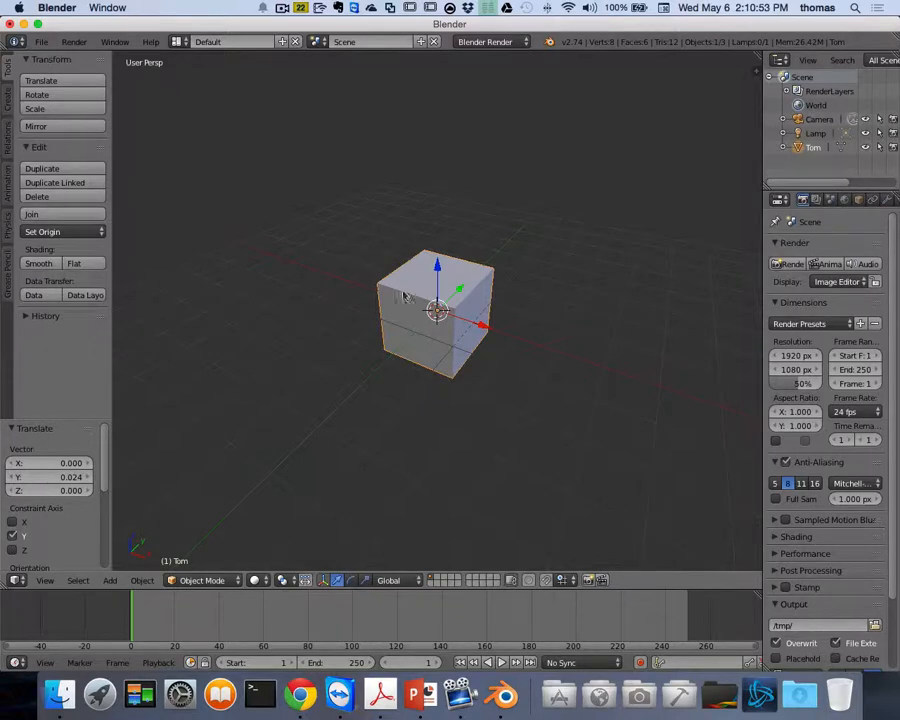
Switch the render engine to Blender Game, run the game preview in the 3D view, and stop it
click(516, 45)
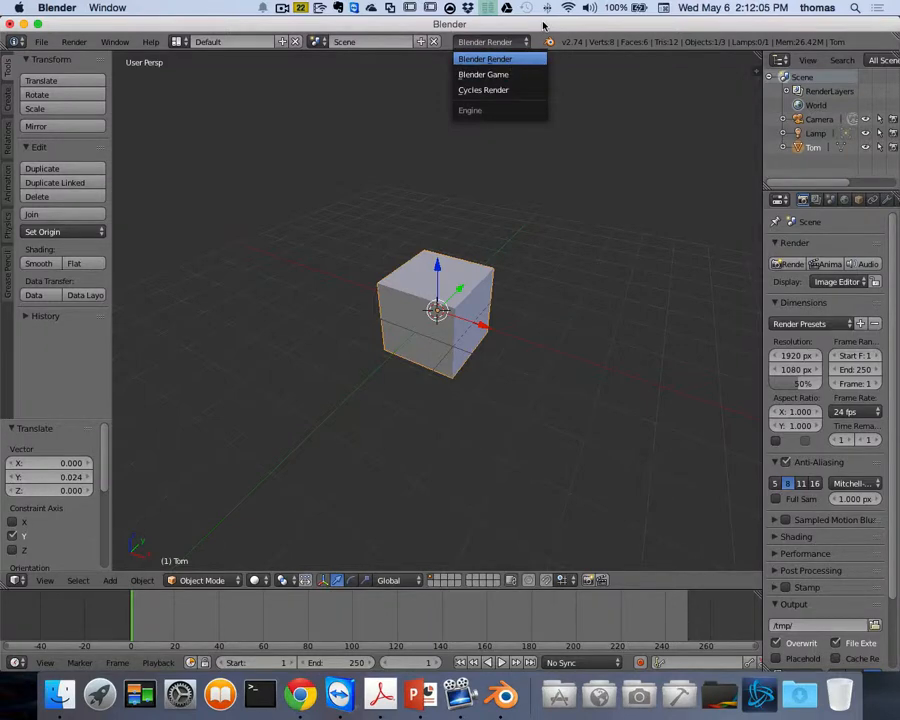
click(500, 42)
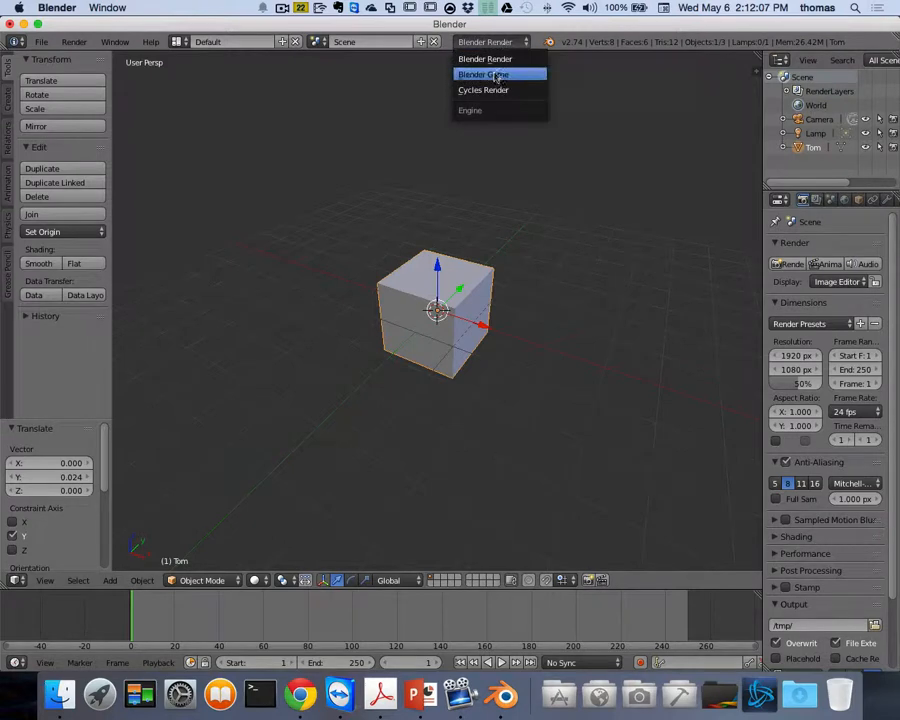
click(495, 78)
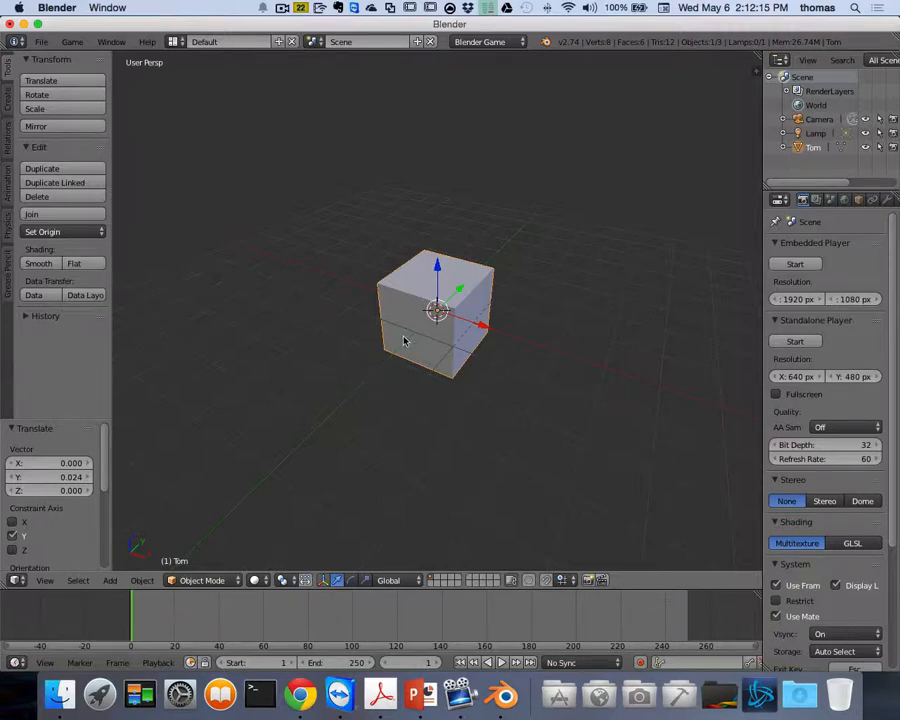
key(p)
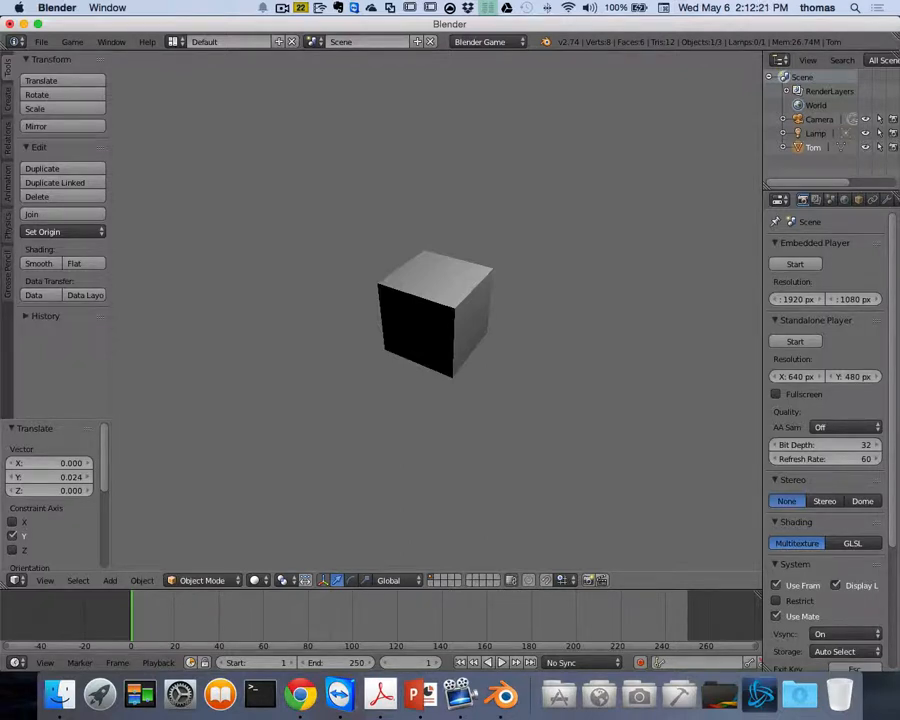
key(Escape)
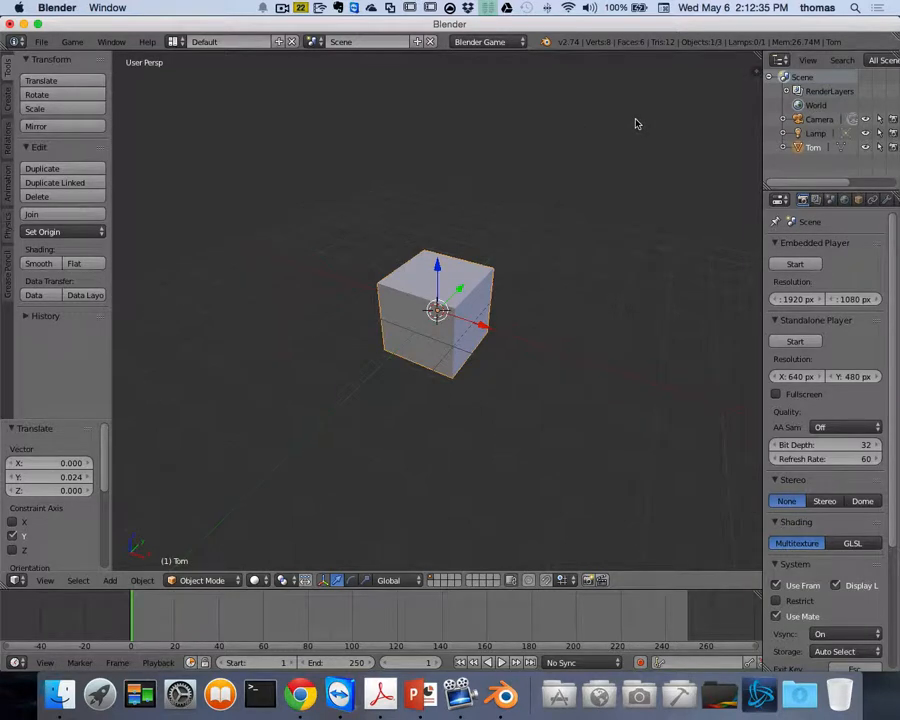
Show the 3D view's transform properties and set the cube's X location to 1
key(n)
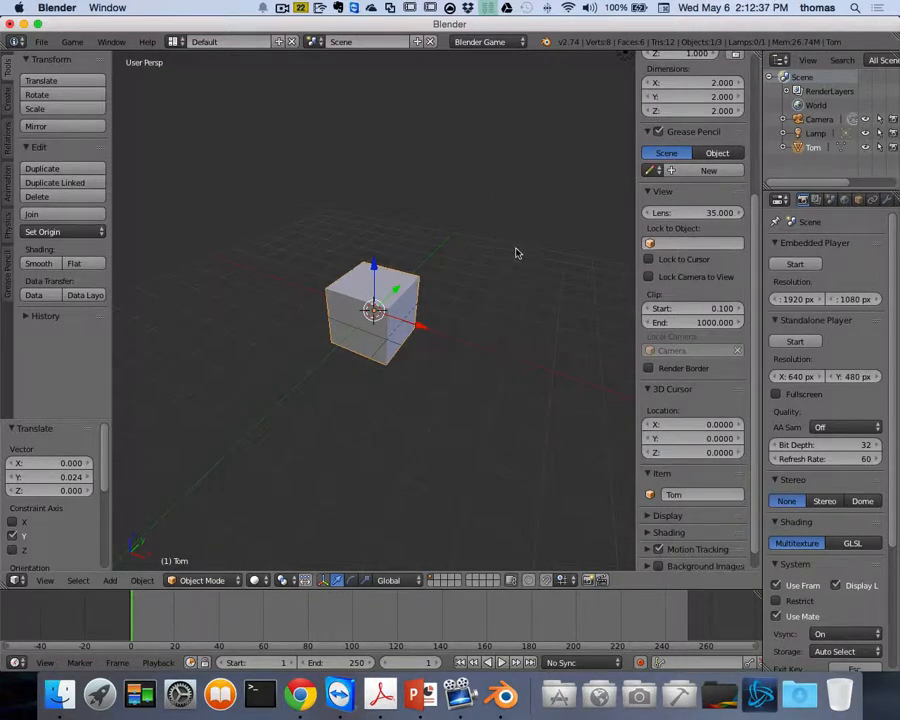
scroll(681, 217, up, 5)
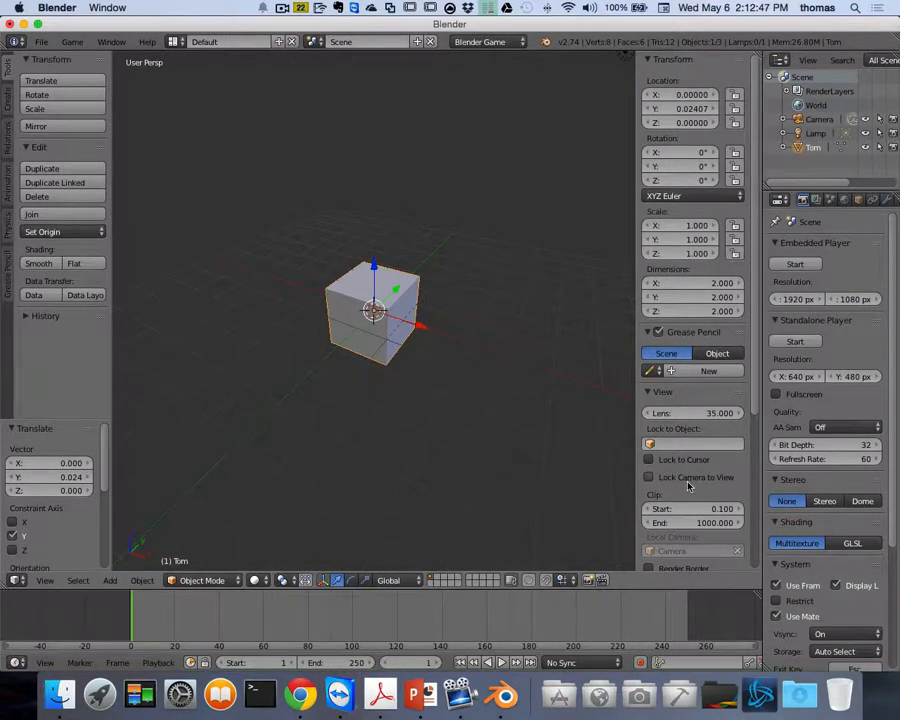
click(697, 95)
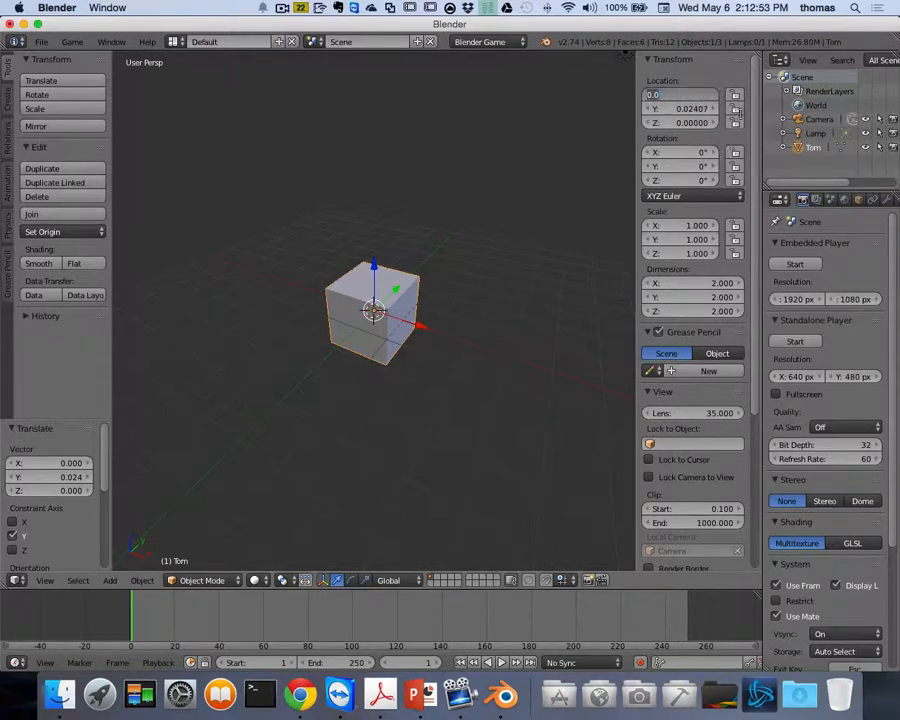
text(1)
key(Return)
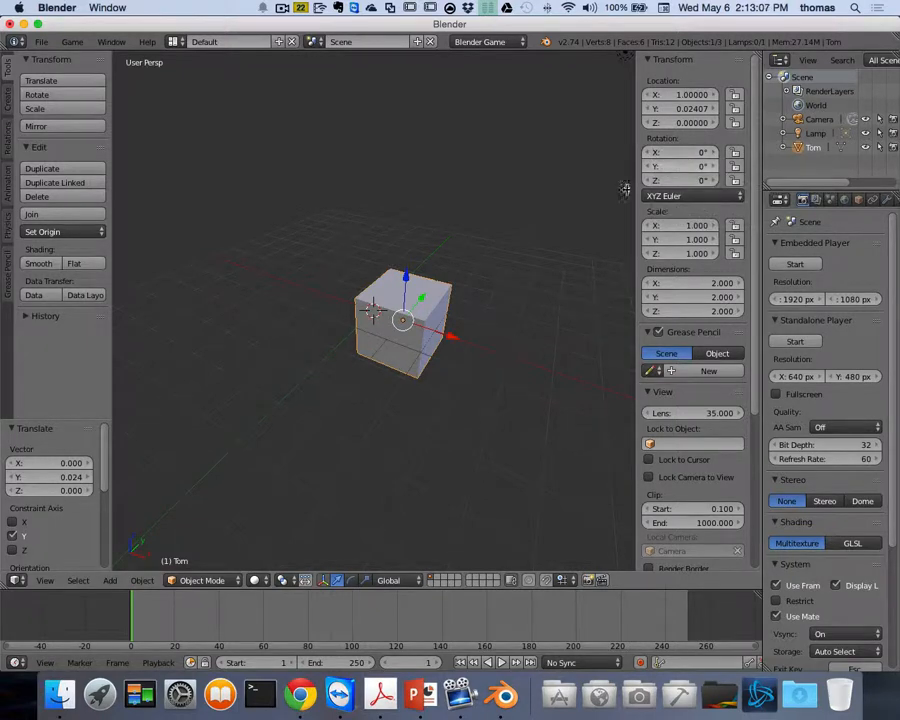
Set the cube's X rotation to 10°
middle_drag(538, 293, 313, 345)
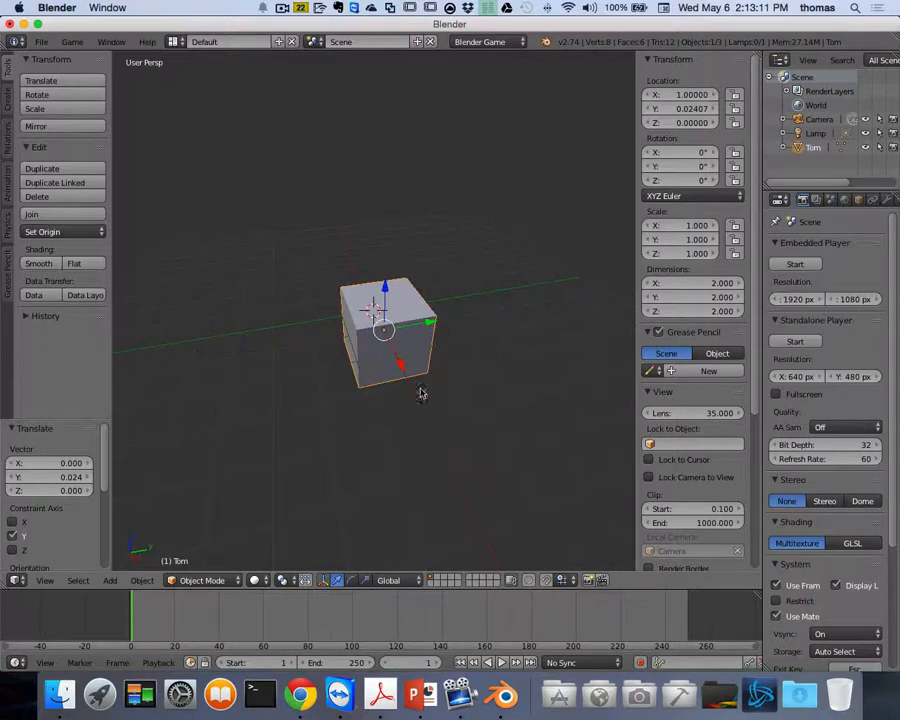
middle_drag(420, 385, 433, 317)
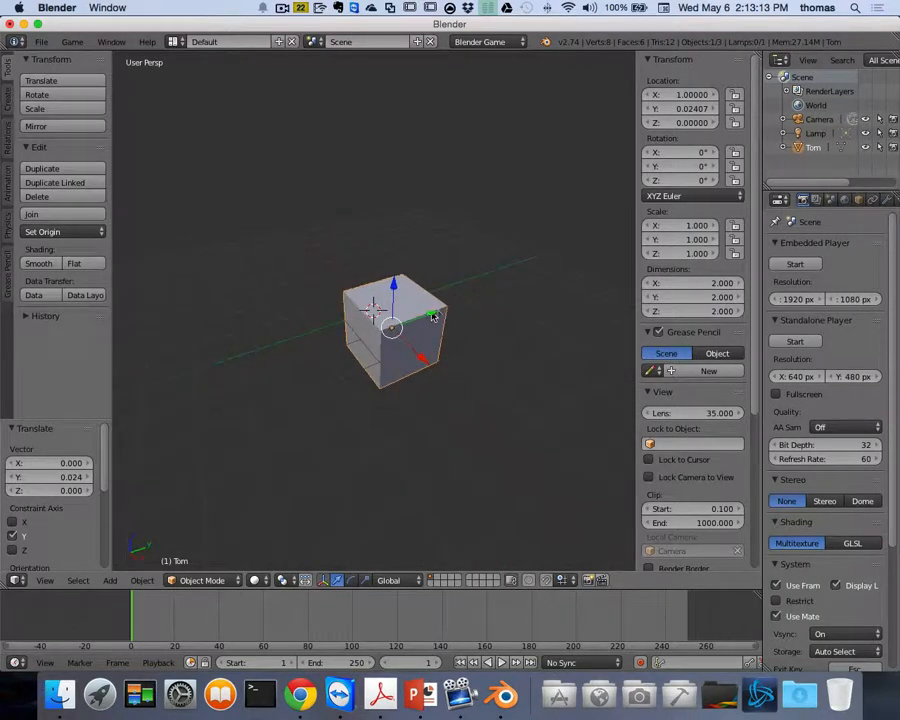
scroll(456, 307, left, 2)
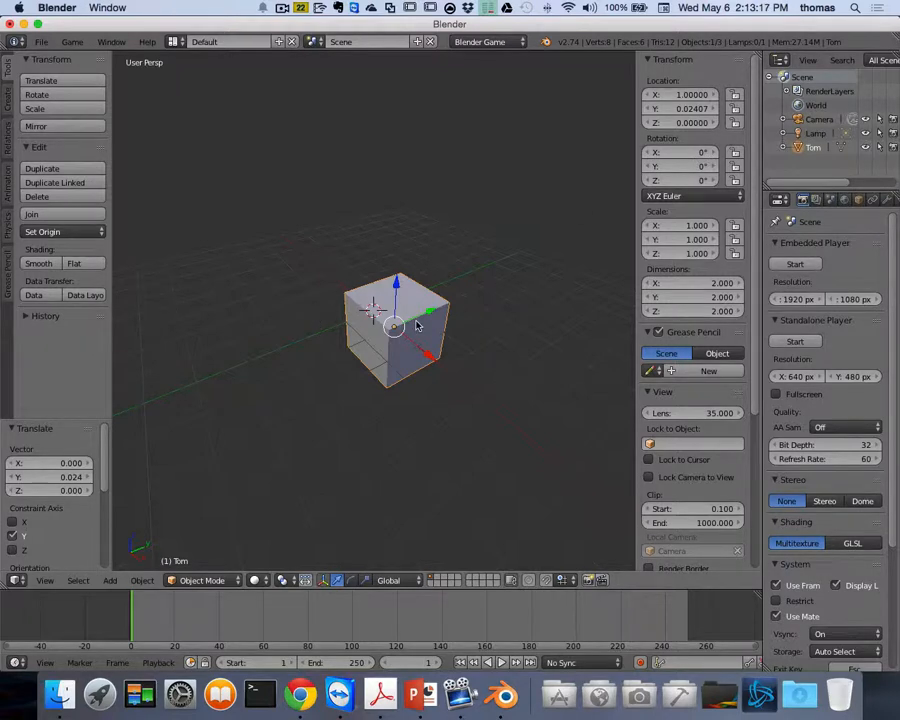
click(686, 153)
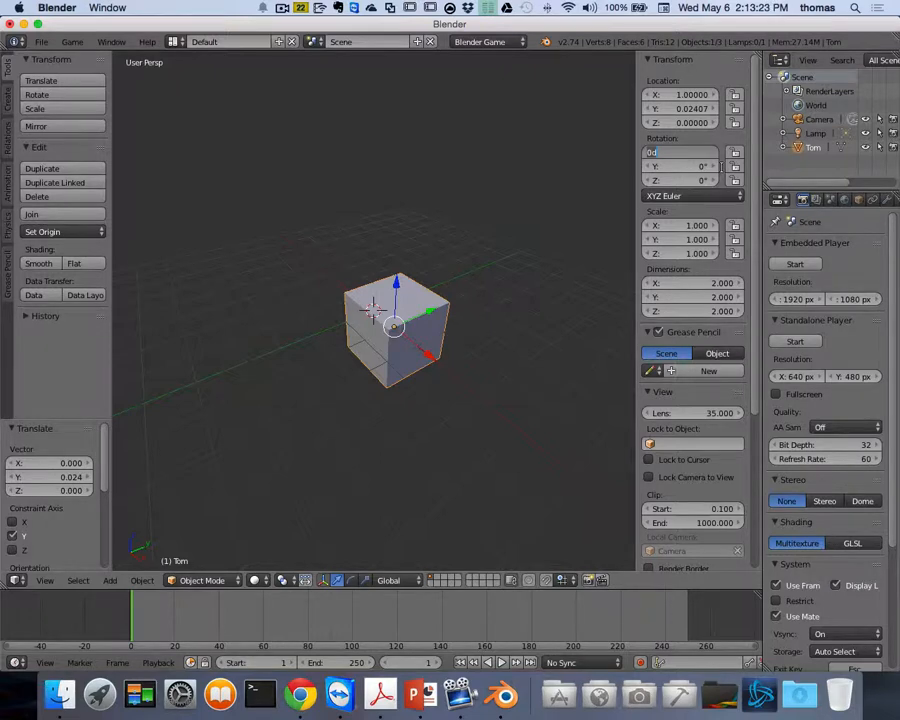
text(10)
key(Return)
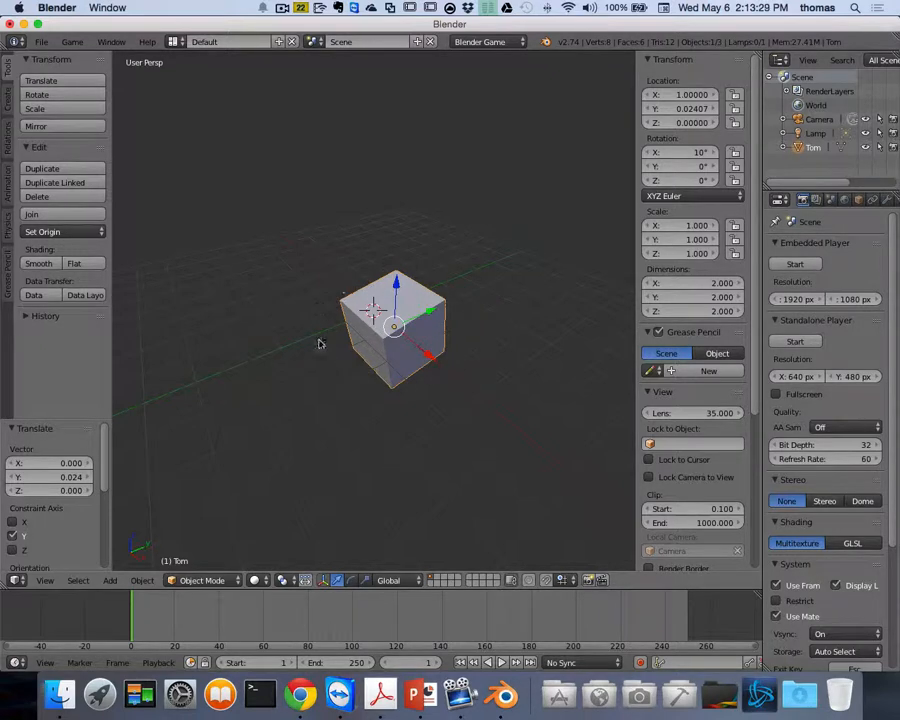
Set the cube's Y and Z rotations to 10° each
scroll(456, 352, up, 5)
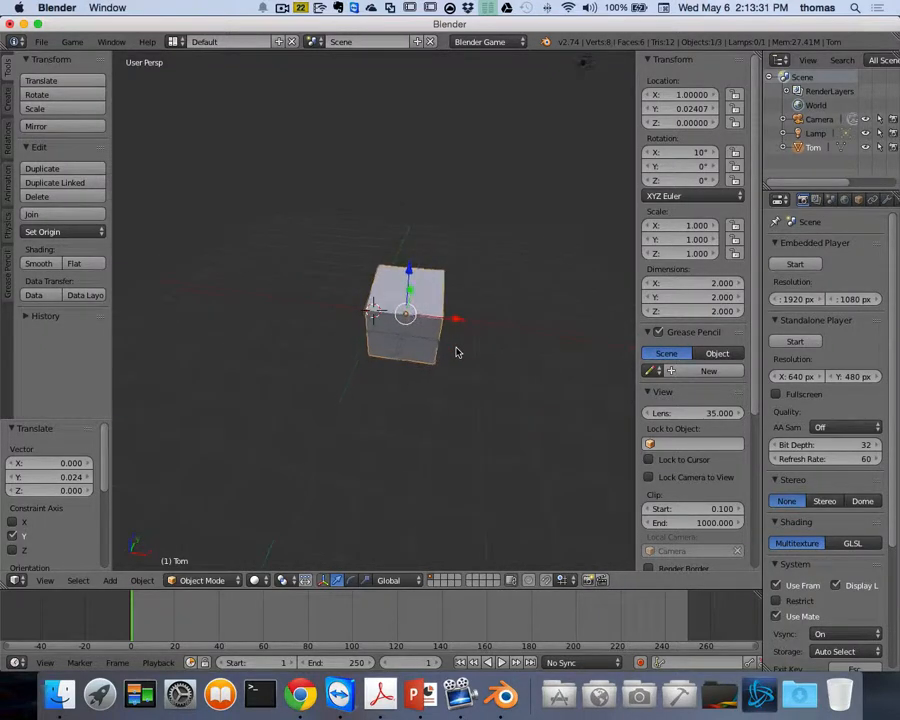
scroll(456, 352, up, 3)
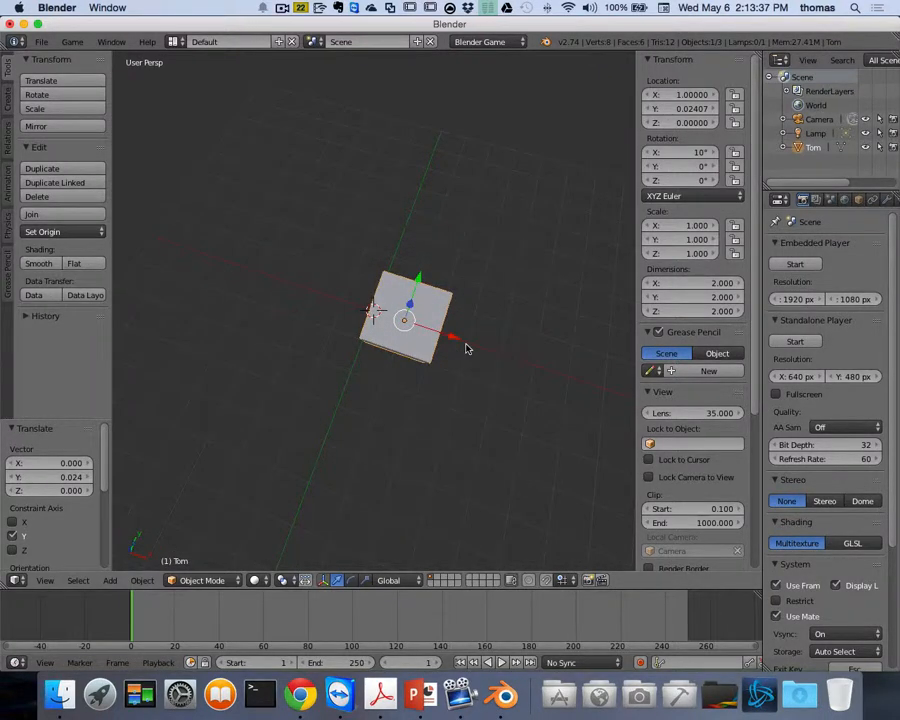
scroll(466, 348, left, 3)
scroll(476, 347, right, 8)
scroll(476, 347, down, 5)
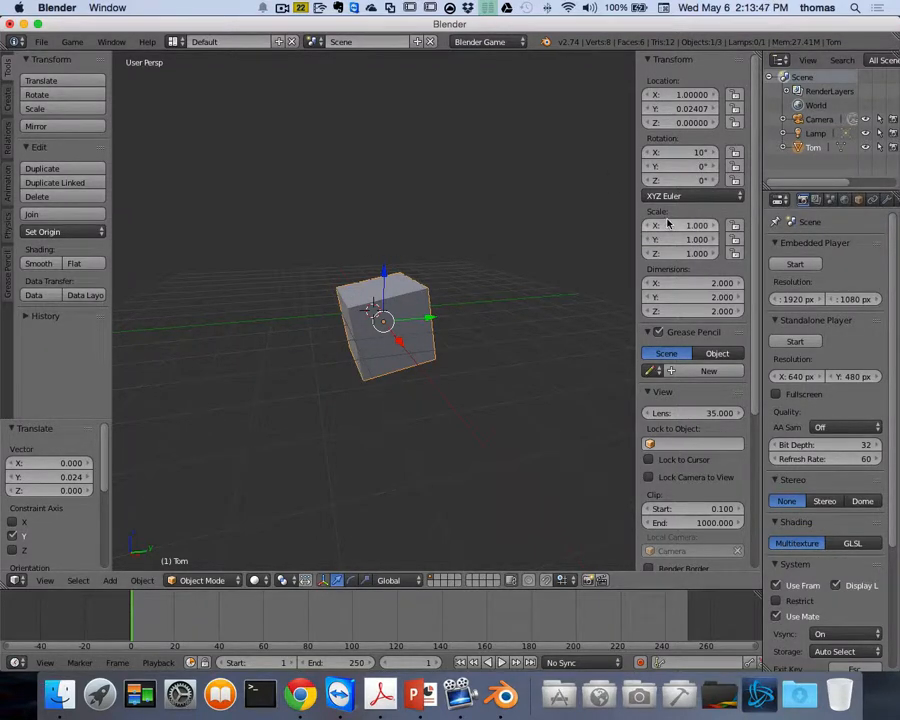
middle_drag(440, 238, 534, 252)
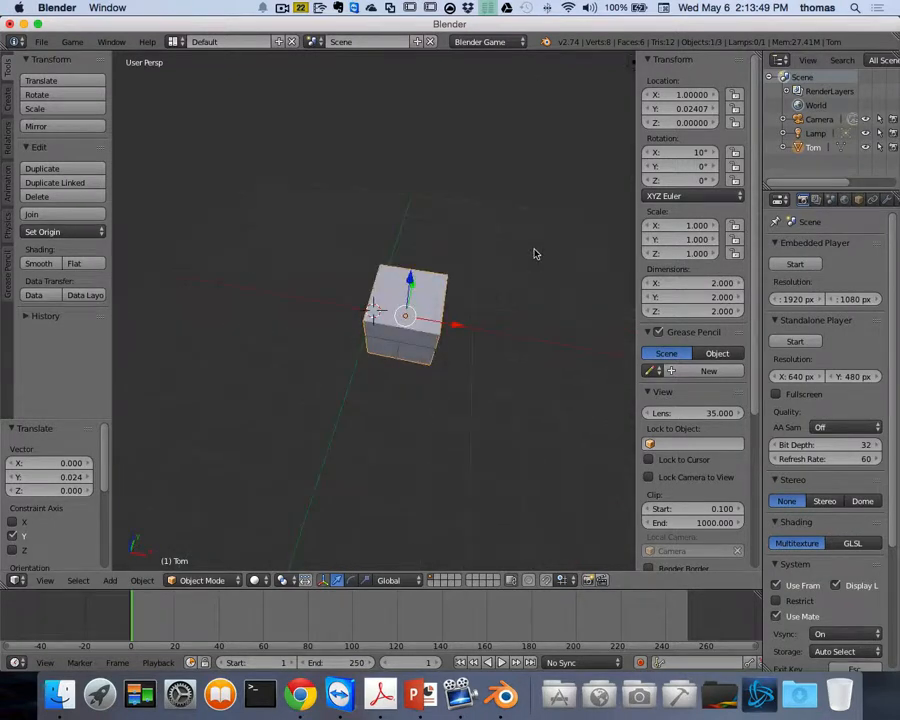
click(700, 168)
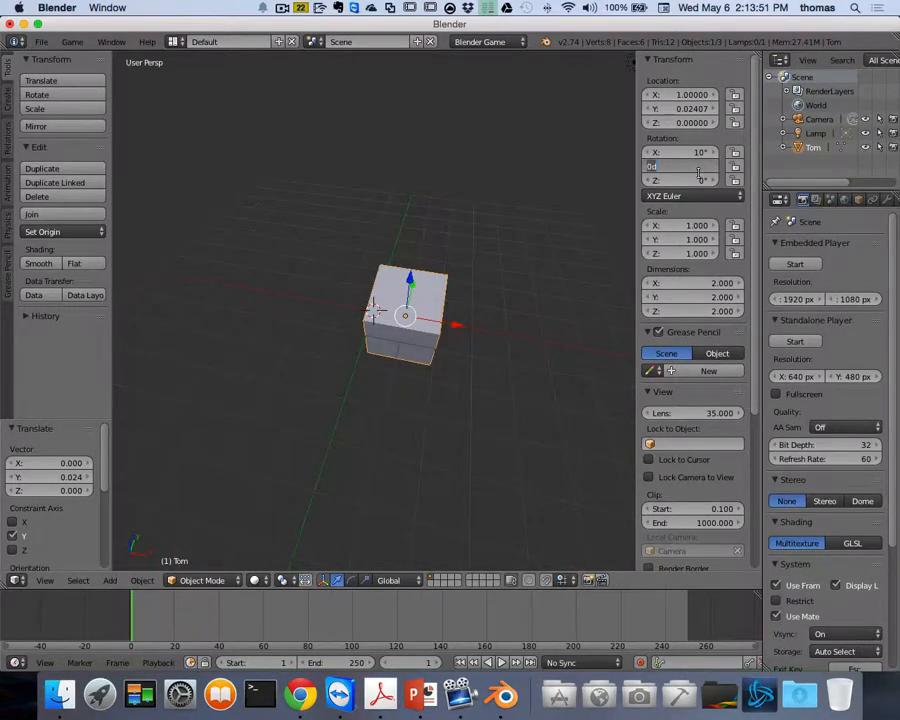
text(10)
key(Return)
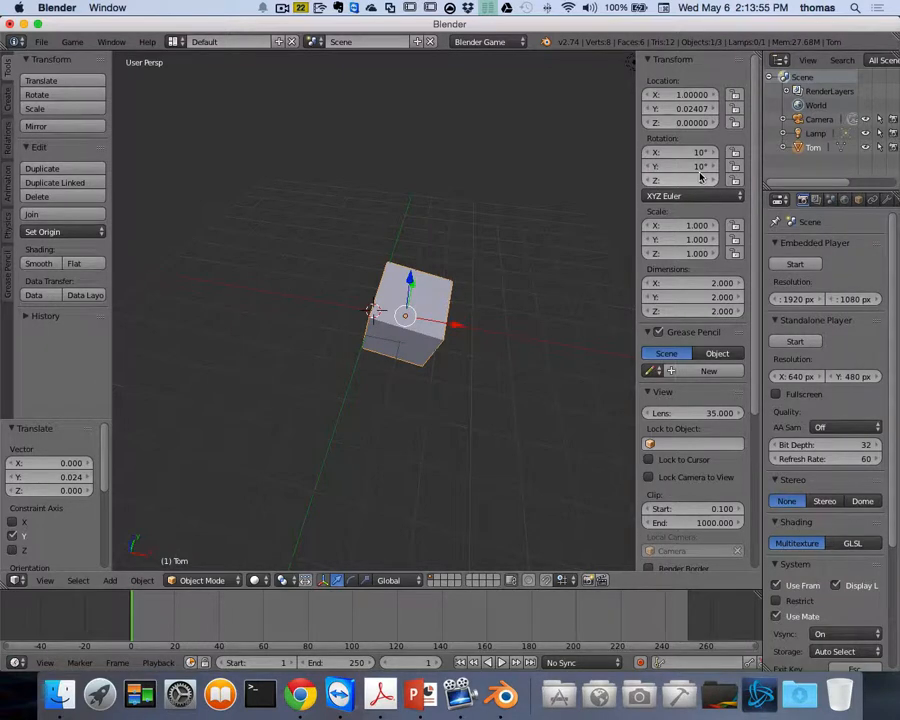
click(703, 180)
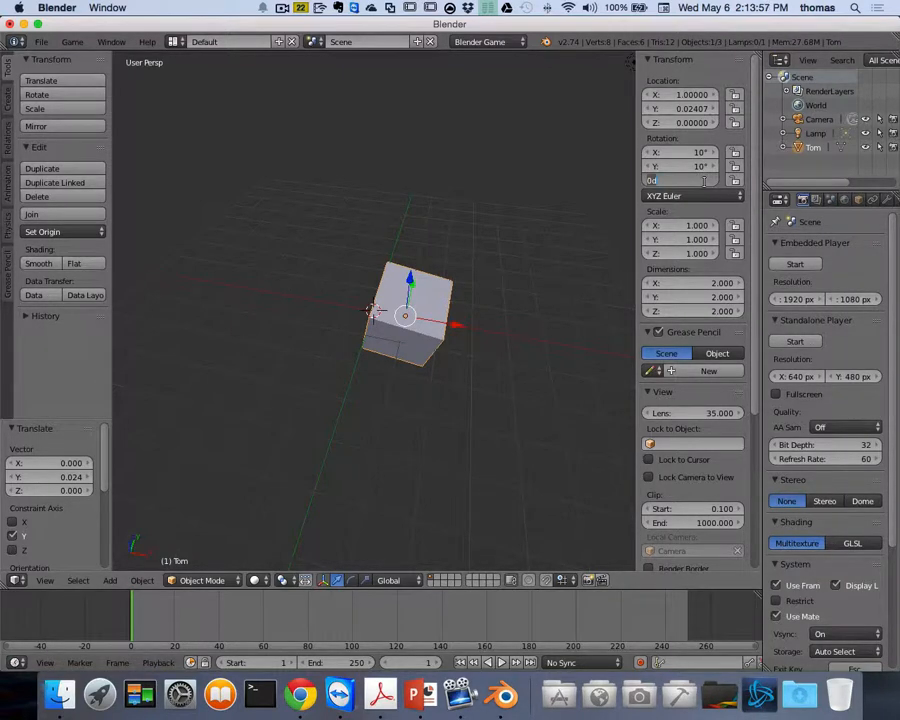
text(10)
key(Return)
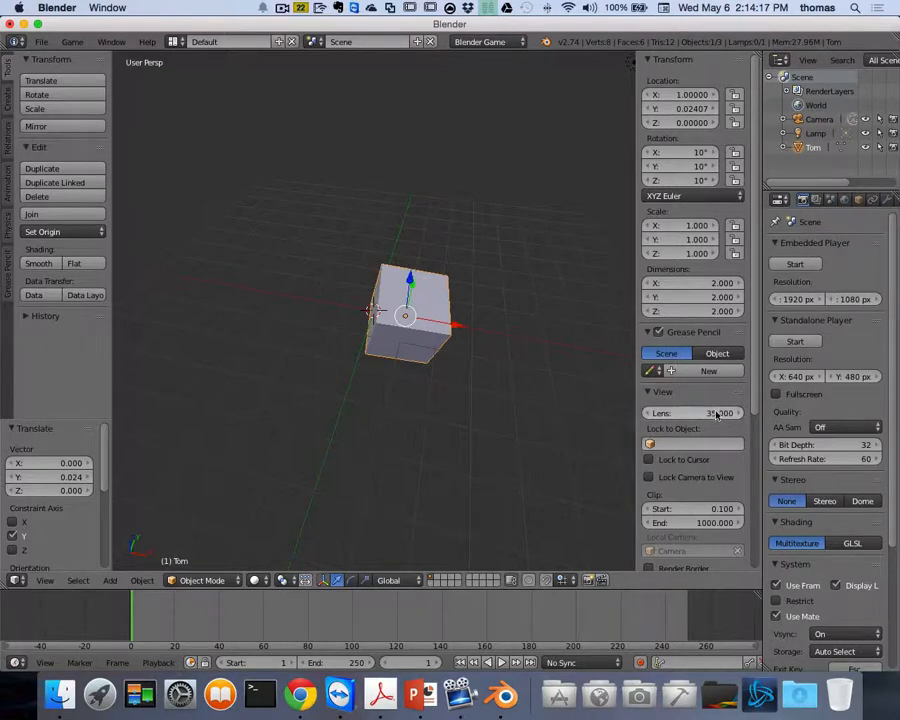
Expand the Shading settings in the 3D view's properties to examine the material mode options
scroll(716, 414, down, 5)
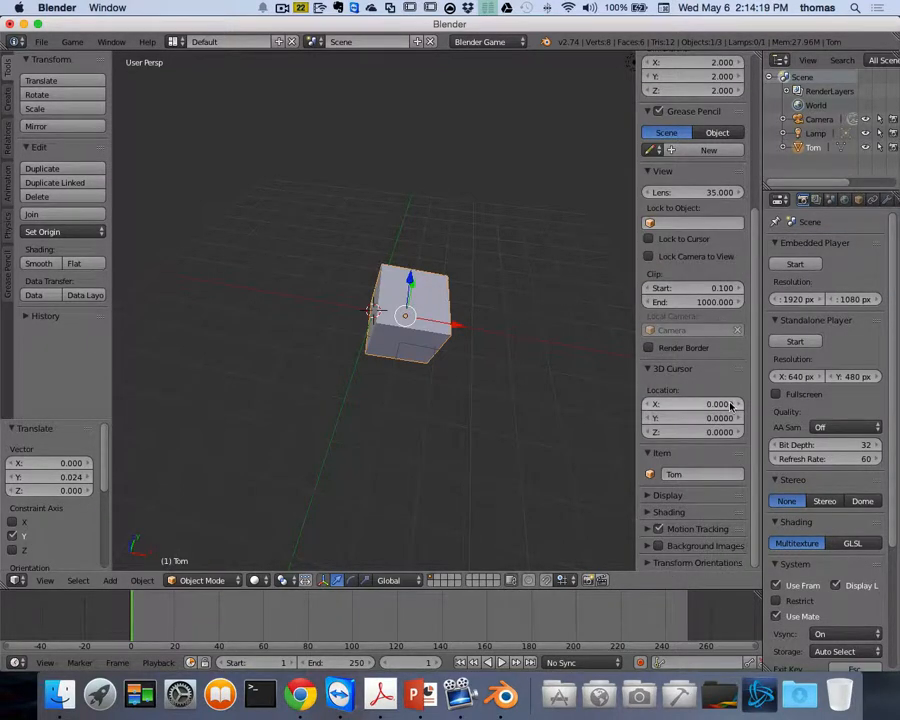
click(648, 512)
scroll(700, 480, down, 2)
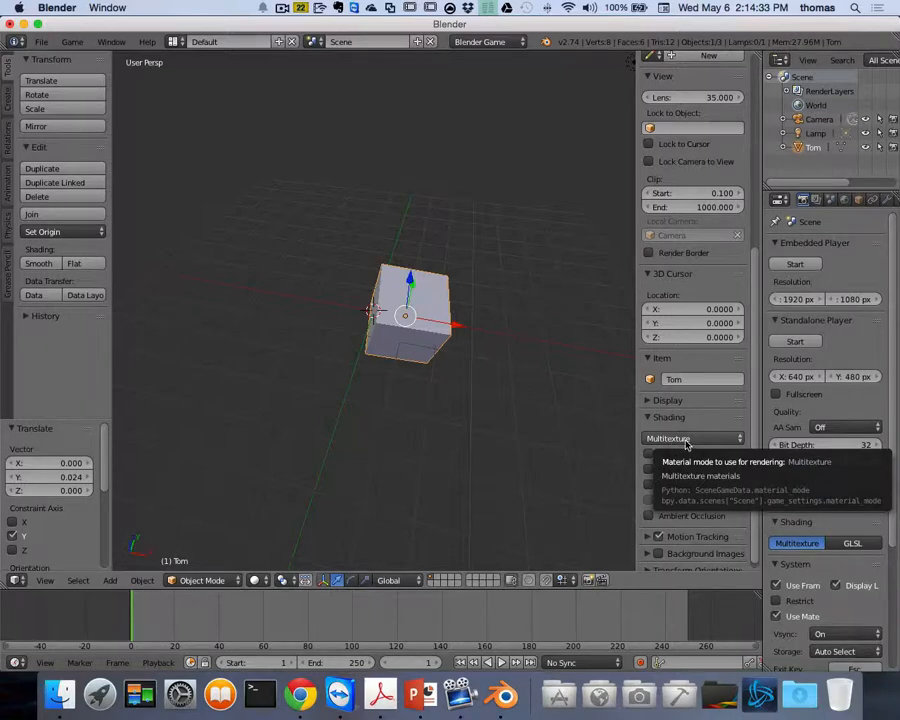
Set the 3D view's shading material mode to GLSL and hide the properties region
click(685, 444)
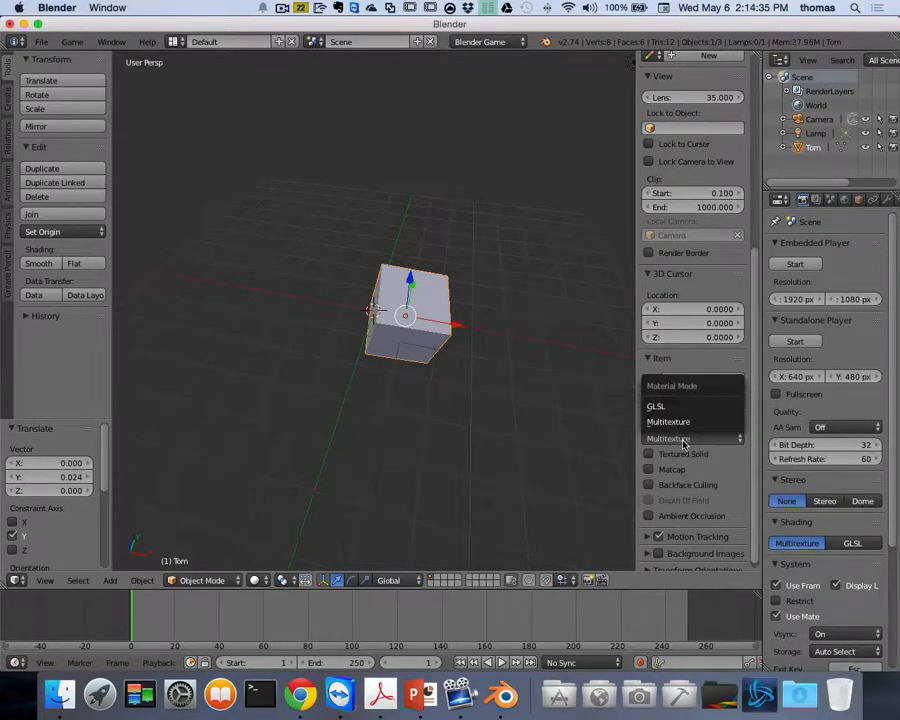
click(685, 444)
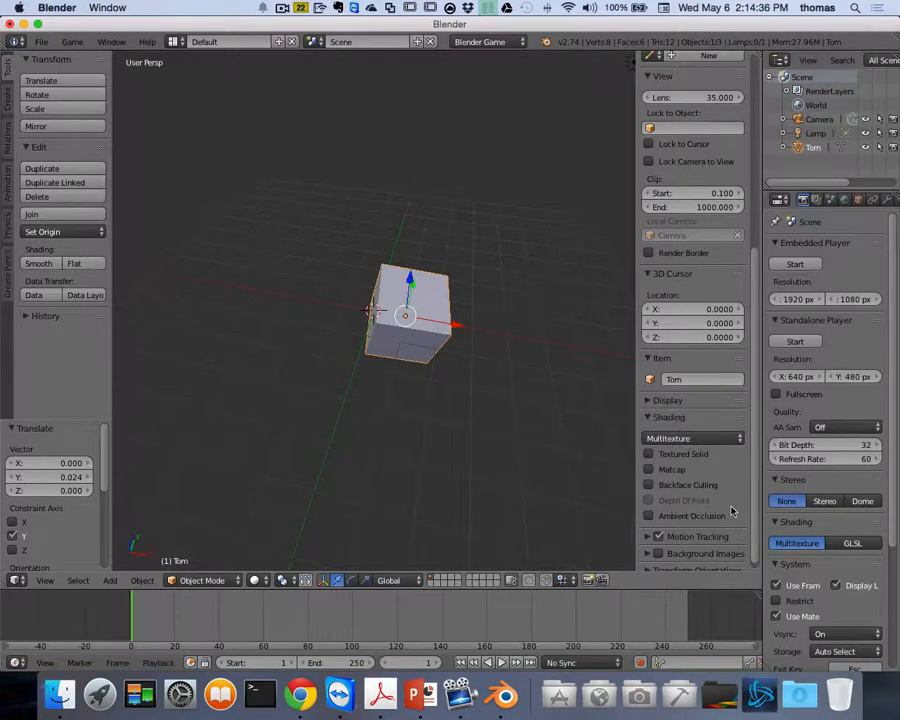
click(689, 443)
click(678, 409)
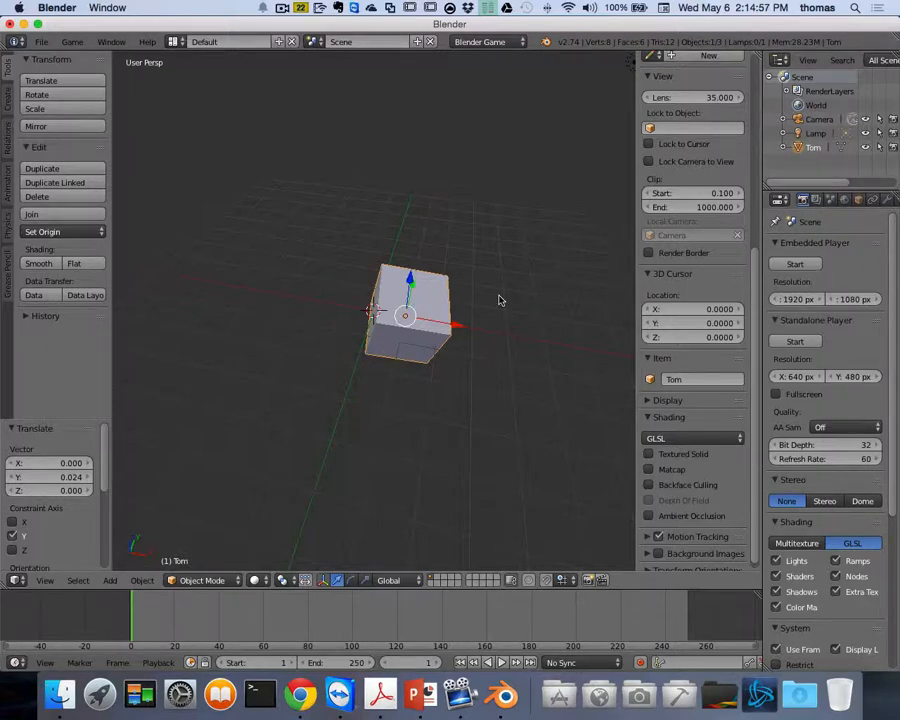
key(n)
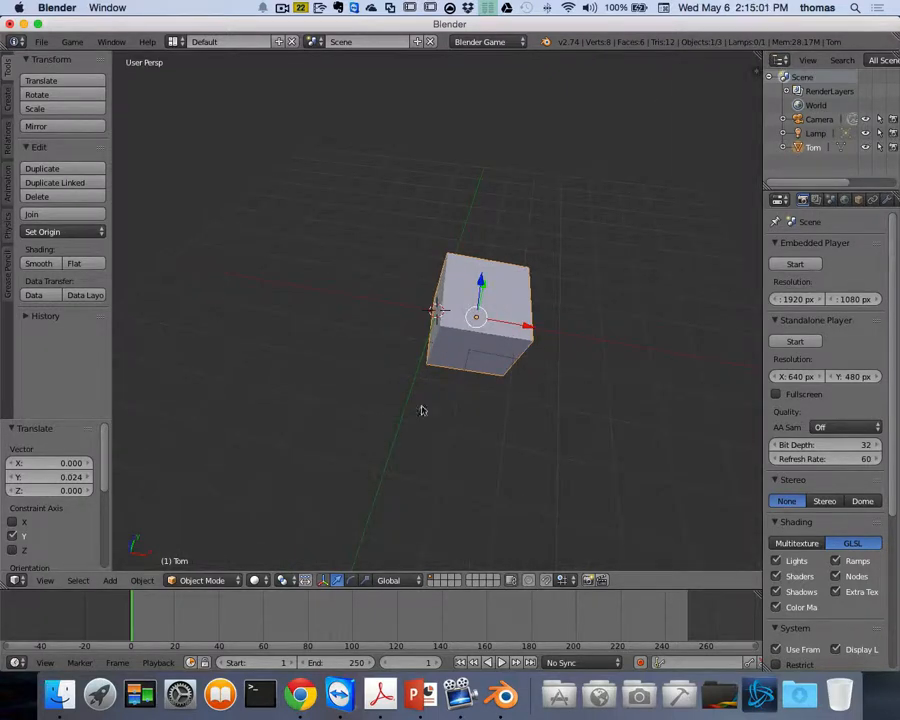
Enlarge the timeline area to about half the window height and switch the viewport shading to Wireframe
drag(621, 588, 400, 352)
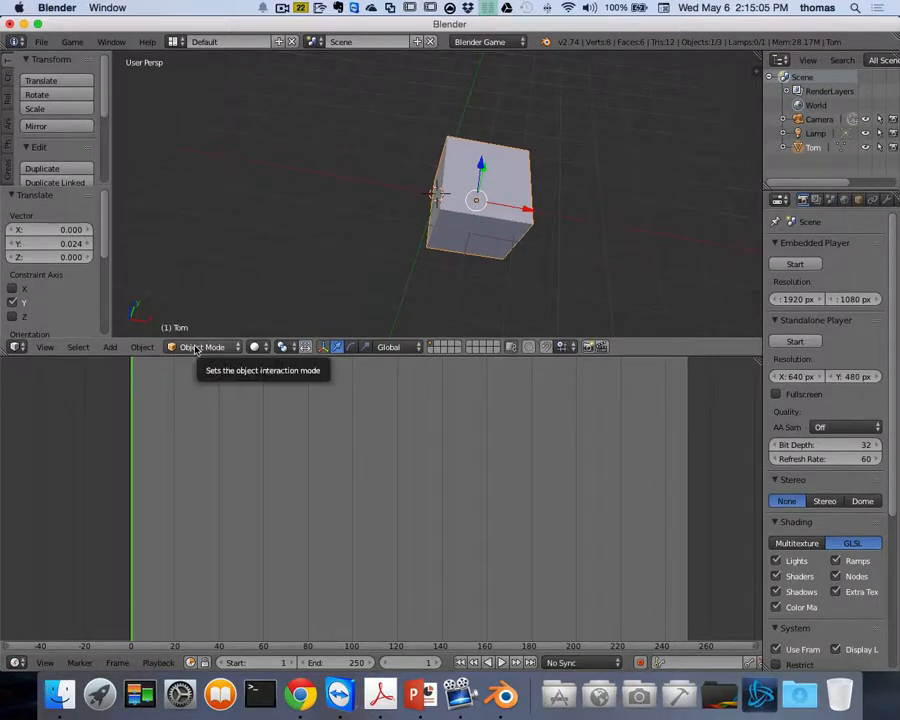
click(254, 348)
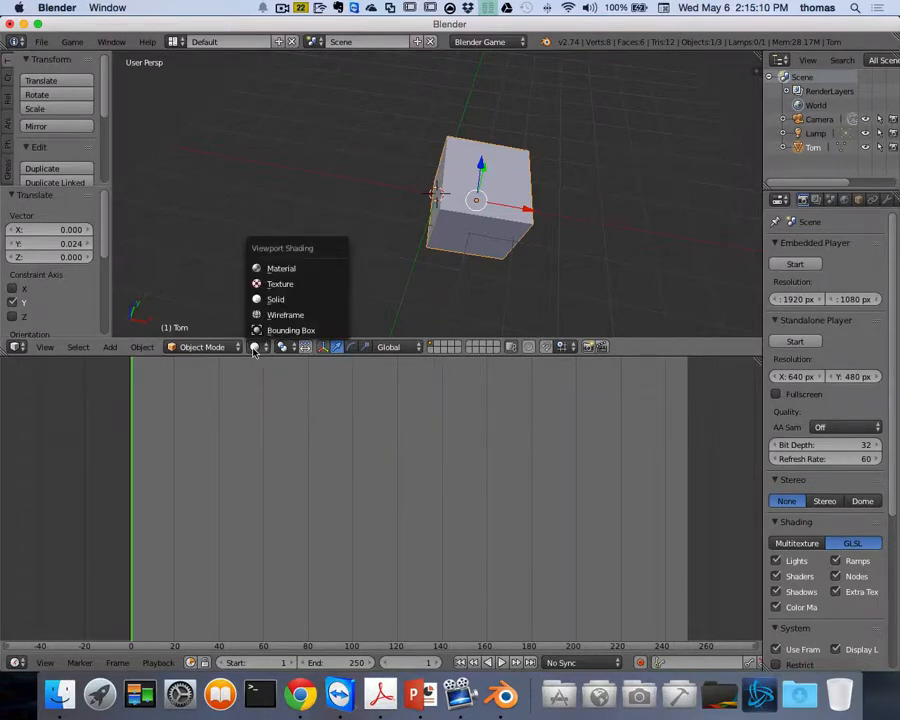
click(313, 318)
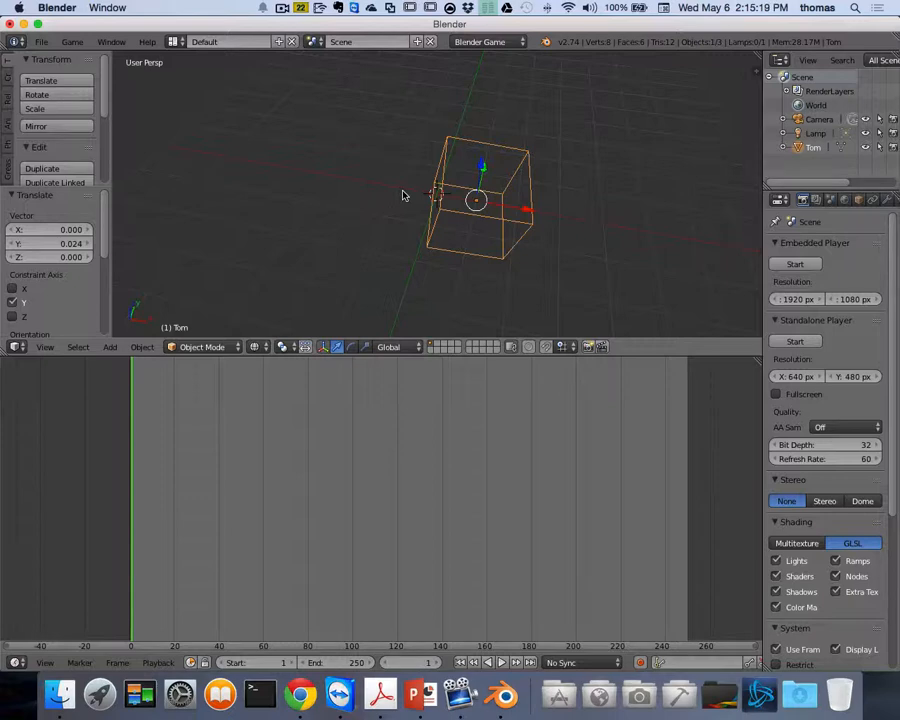
Toggle the viewport repeatedly between Wireframe and Solid shading to compare the cube's display, ending in Solid
key(z)
key(z)
key(z)
key(z)
key(z)
key(z)
key(z)
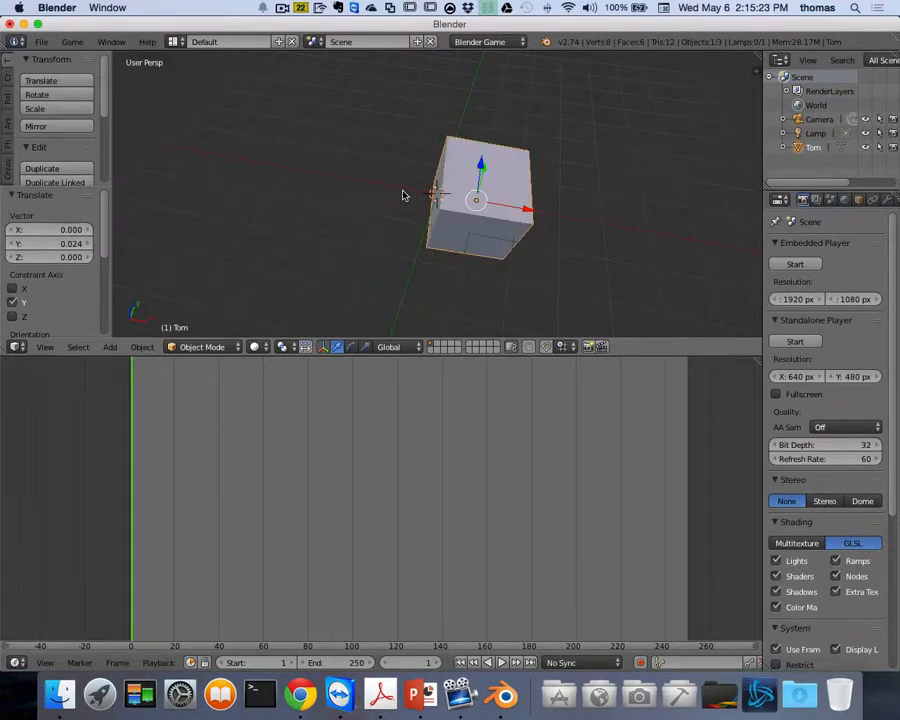
key(z)
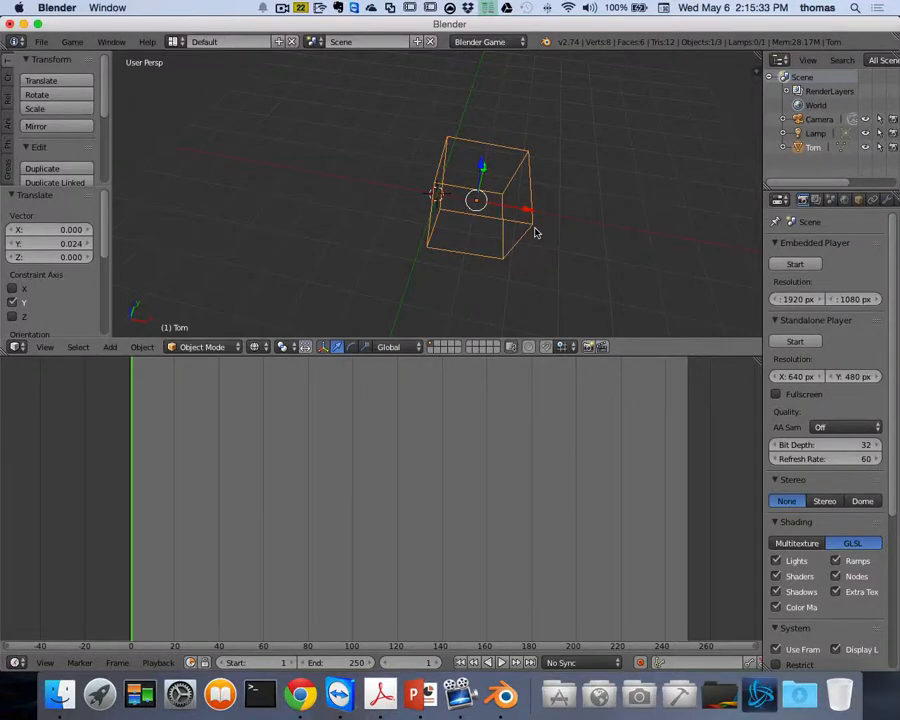
key(z)
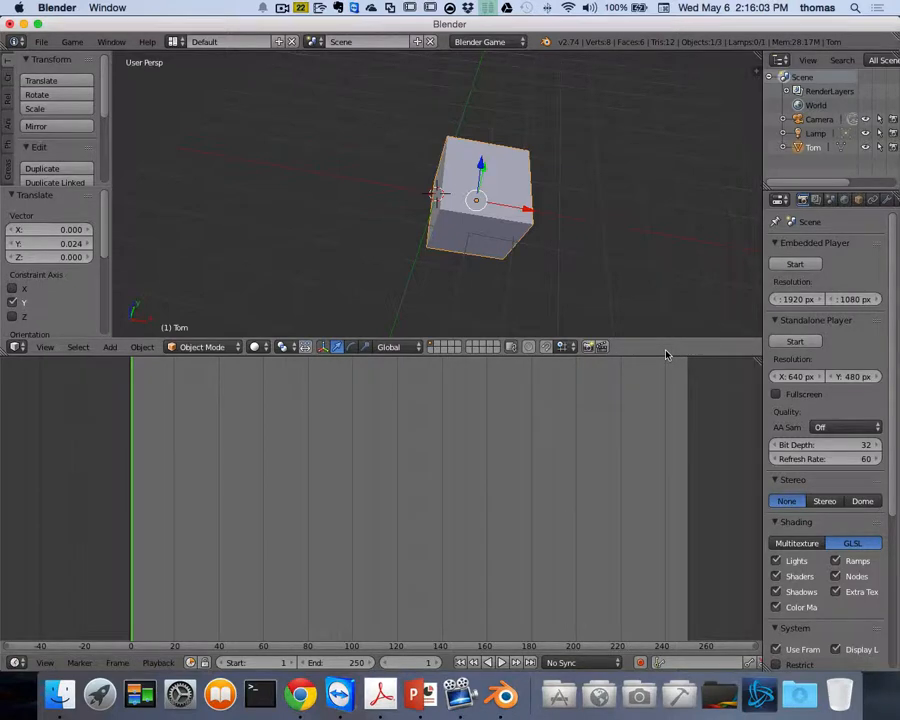
Preview the cube in Texture viewport shading and in Material viewport shading
click(258, 347)
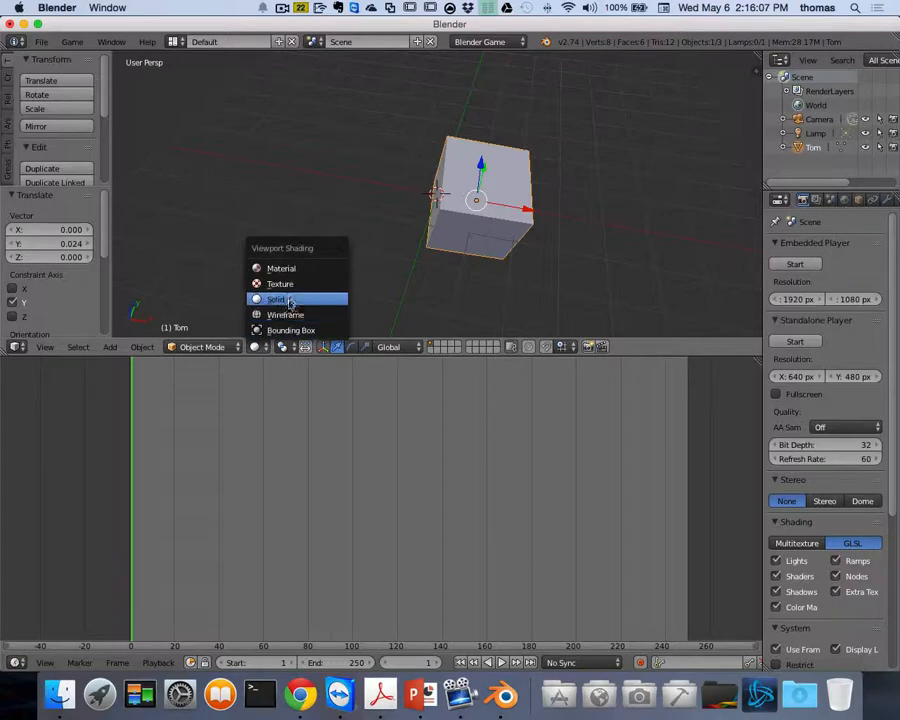
click(292, 289)
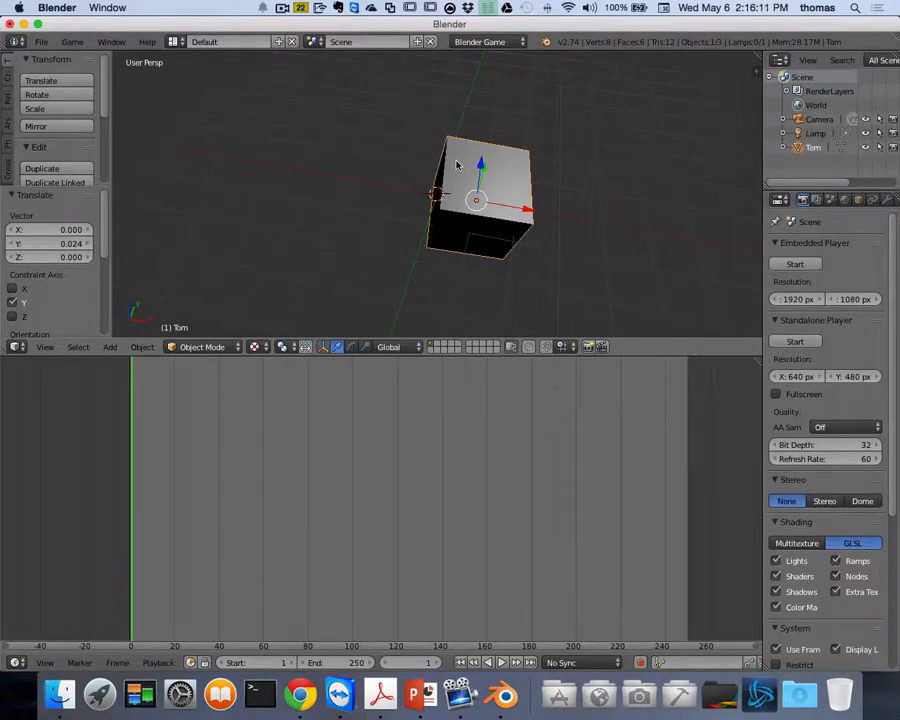
click(258, 347)
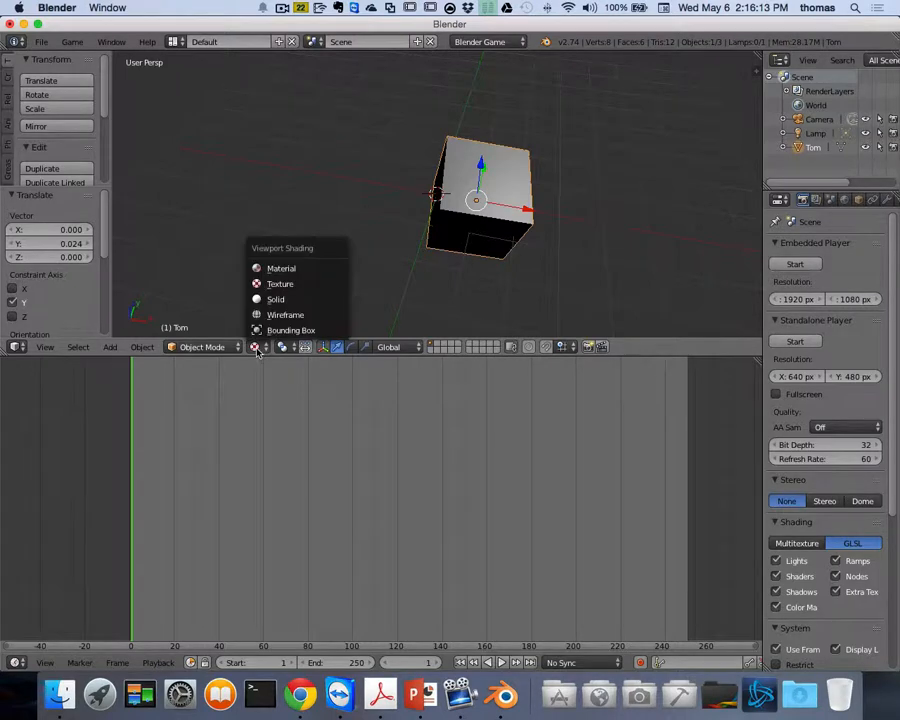
click(286, 272)
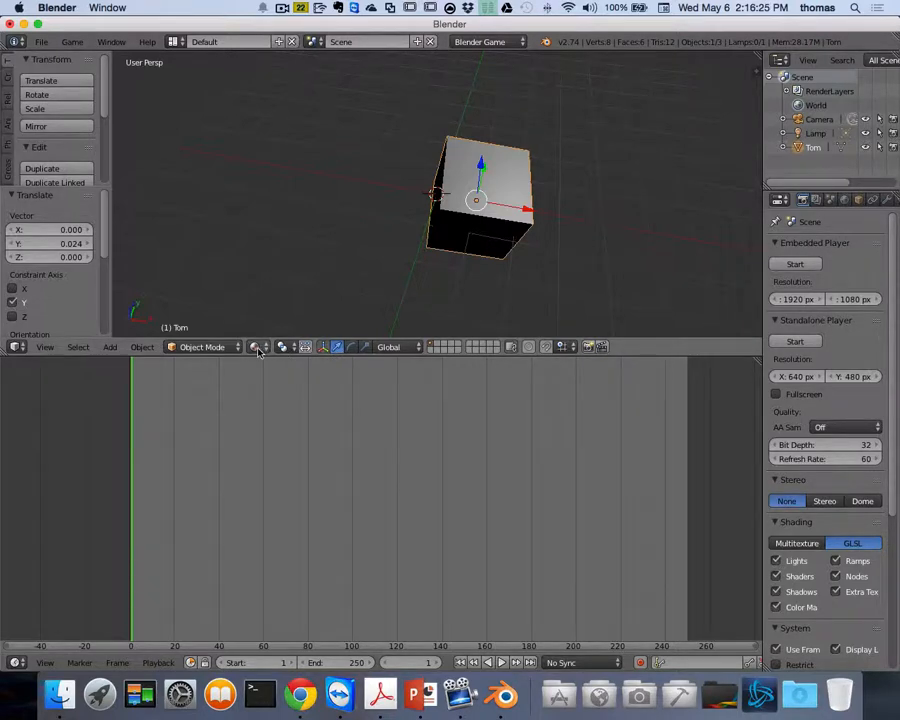
Switch the render engine to Blender Render and set the viewport shading to Rendered
click(488, 43)
click(487, 59)
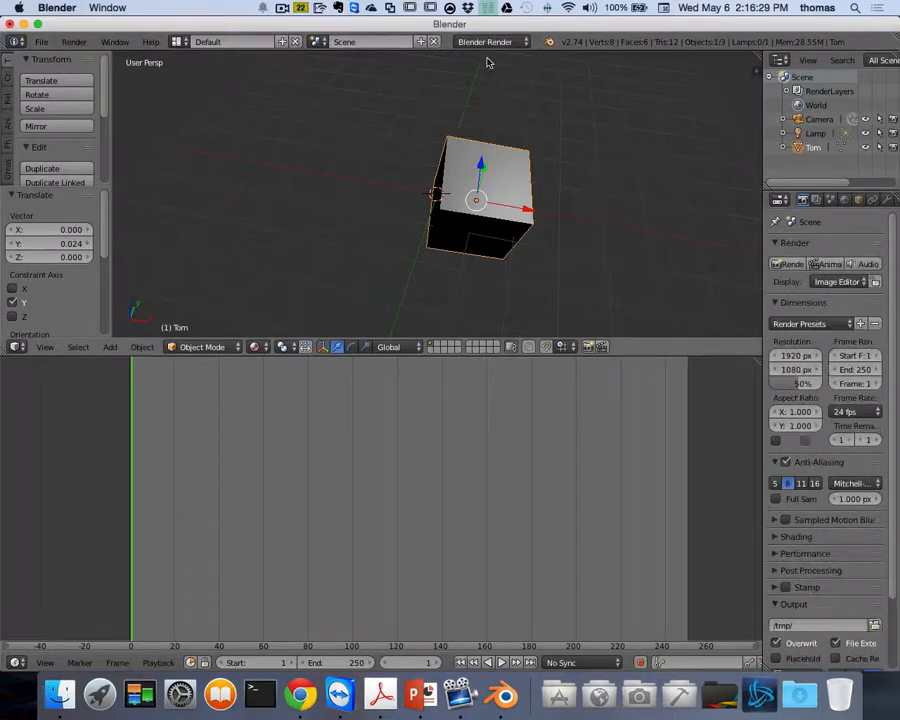
click(255, 346)
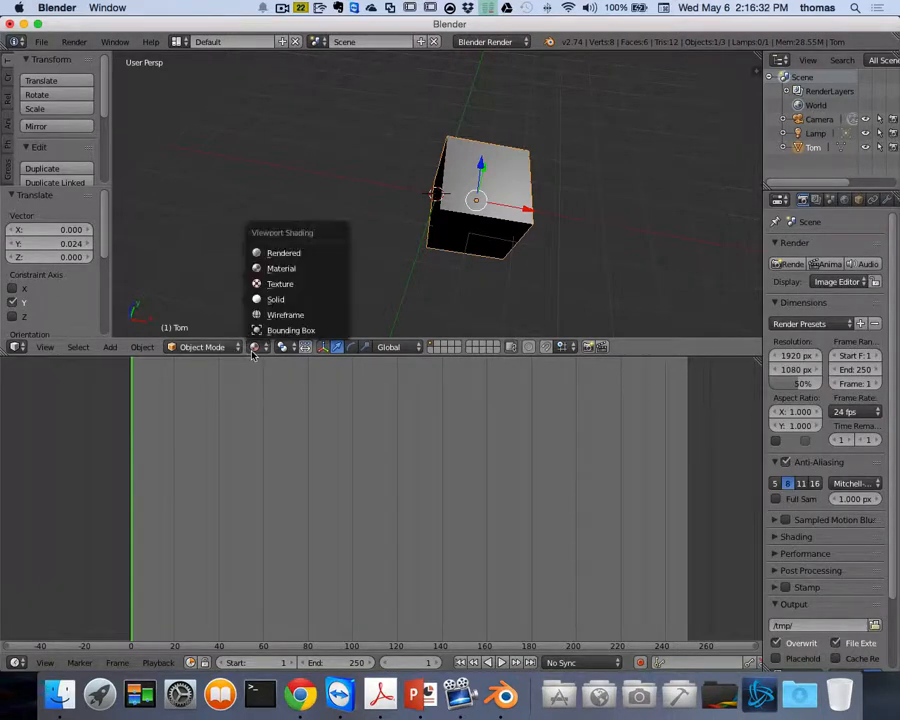
click(298, 256)
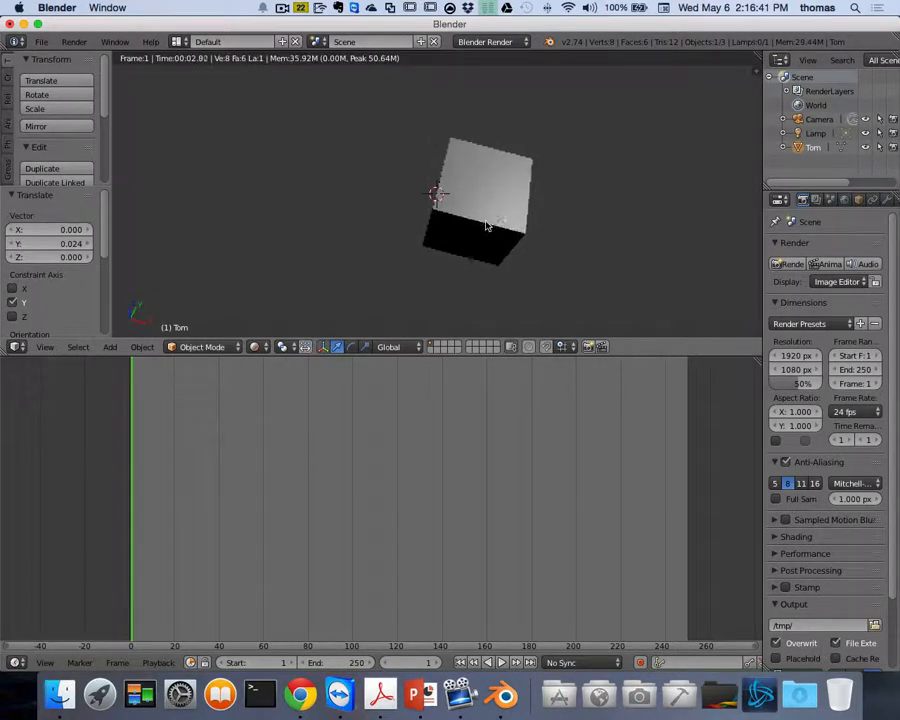
Examine how the light falls on the cube in the rendered viewport from several viewing angles
scroll(487, 226, down, 5)
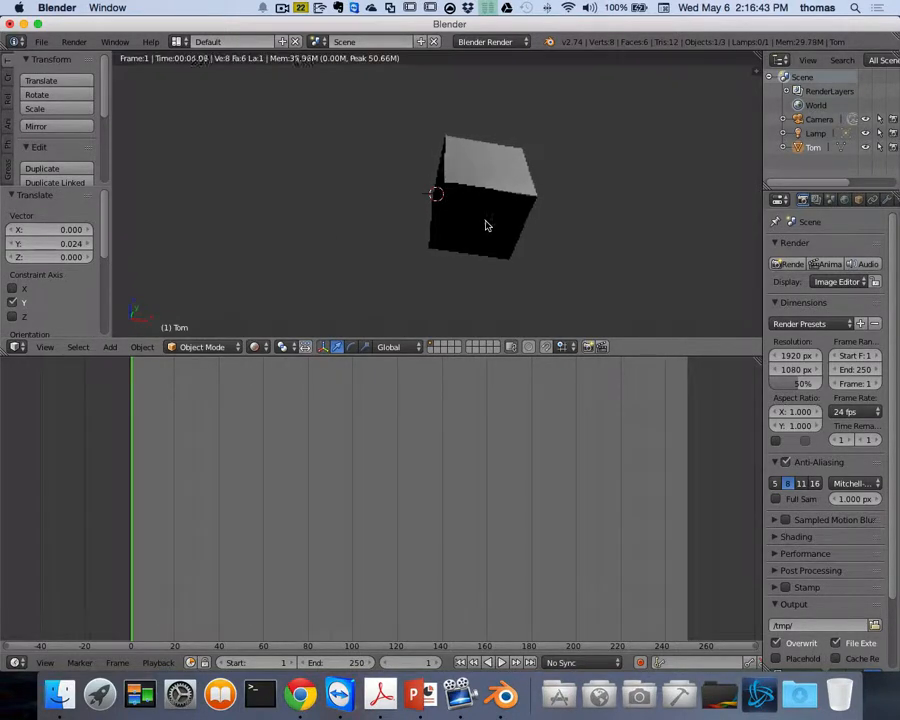
scroll(487, 226, up, 4)
scroll(489, 225, left, 4)
scroll(491, 225, right, 3)
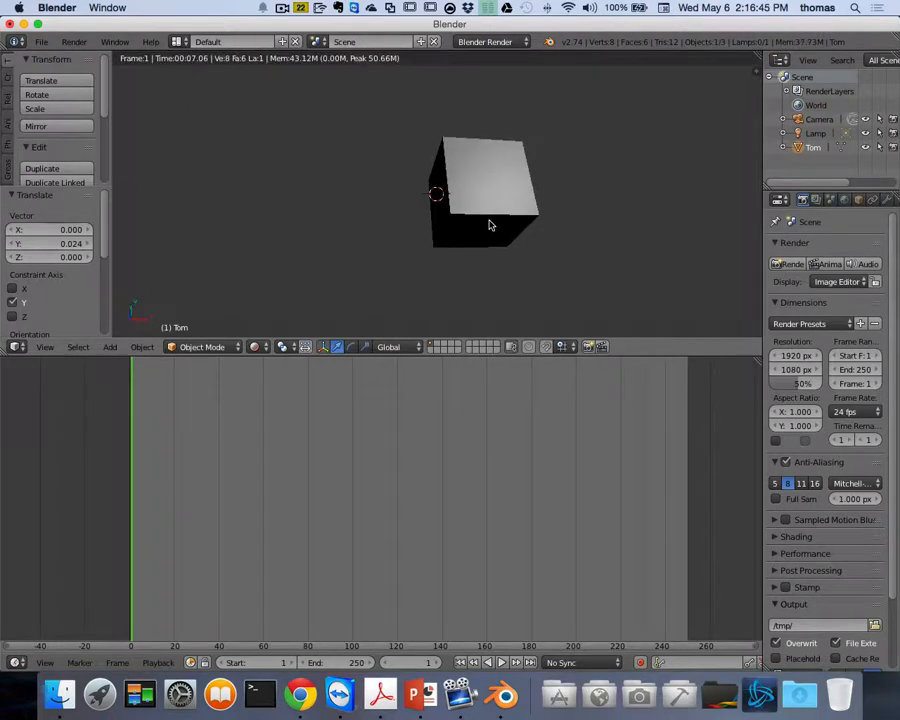
scroll(489, 225, down, 3)
scroll(486, 225, right, 8)
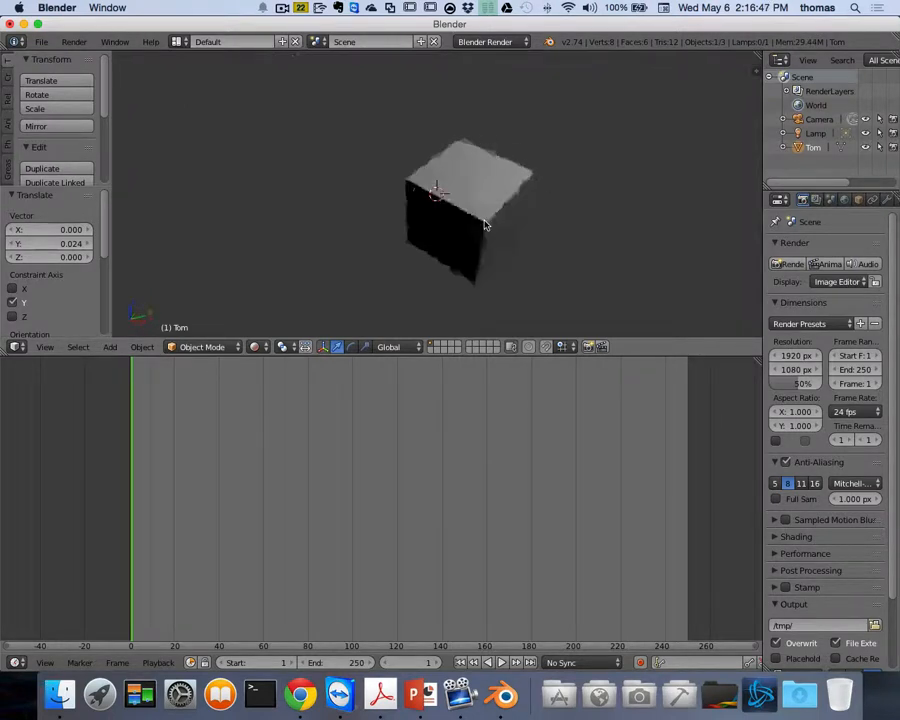
scroll(486, 225, right, 2)
scroll(486, 225, left, 4)
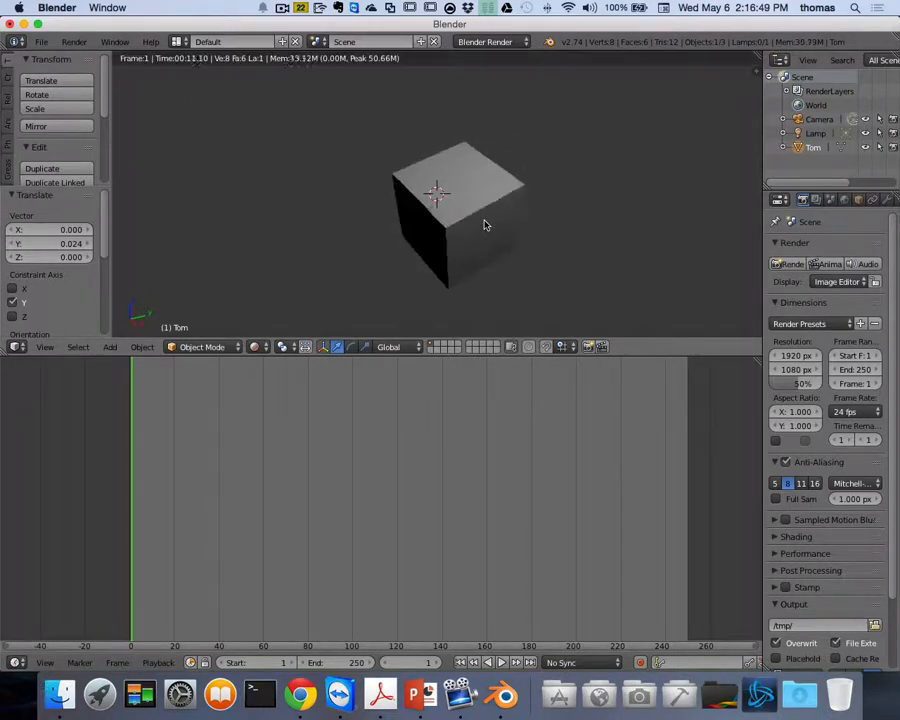
scroll(485, 225, left, 4)
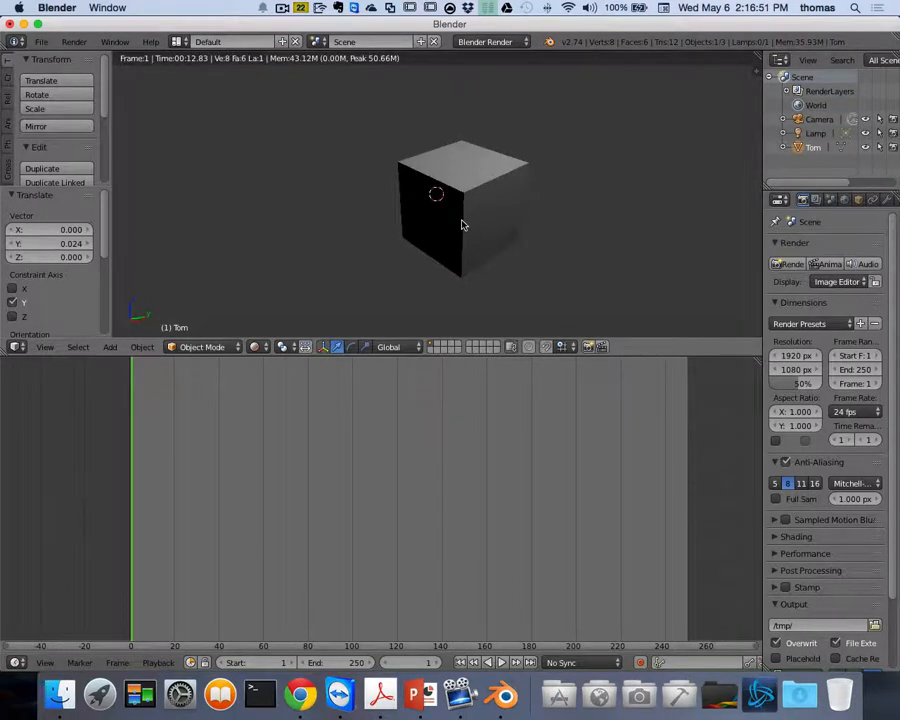
Preview the cube in Bounding Box viewport shading and return the viewport to Solid shading
click(256, 346)
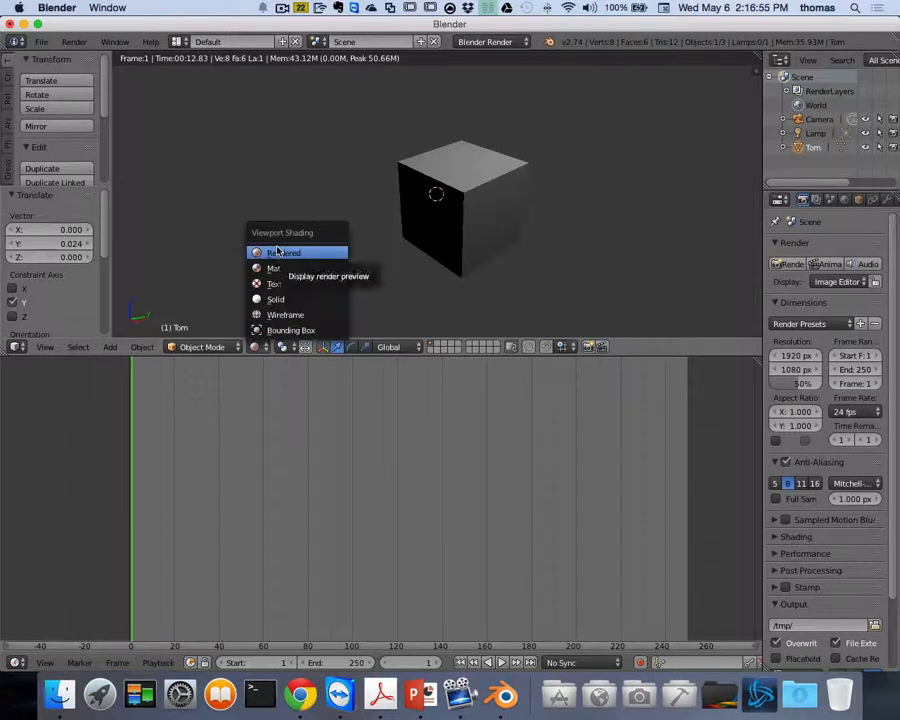
click(297, 330)
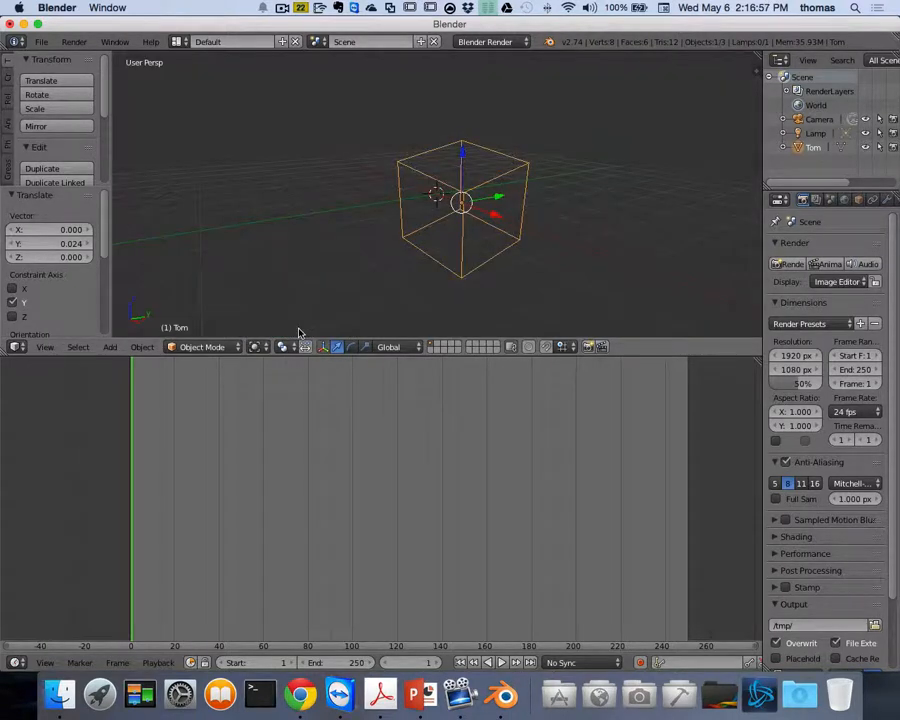
click(256, 346)
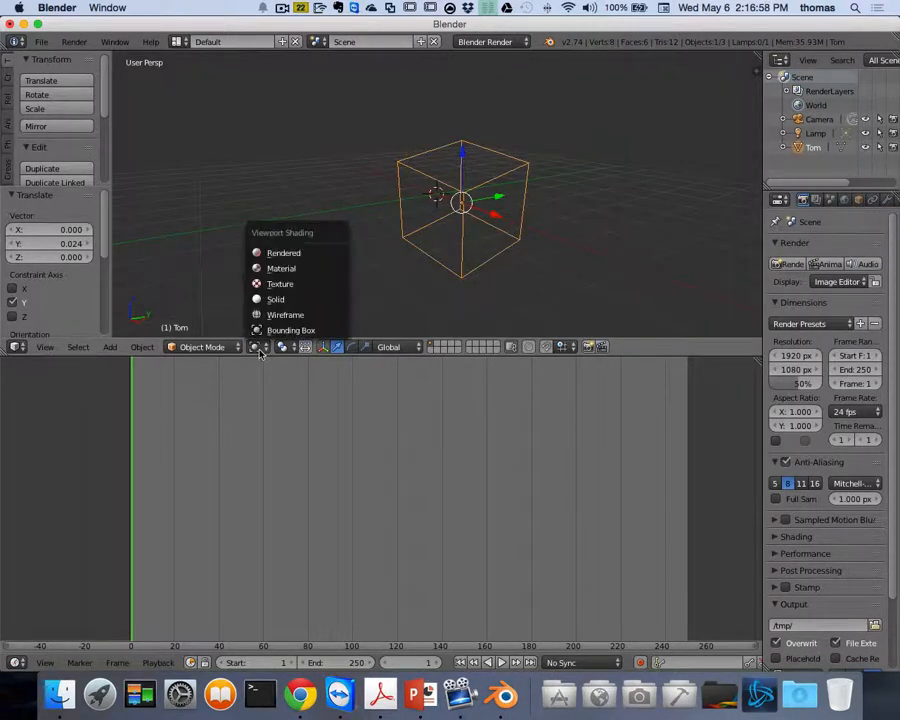
click(280, 302)
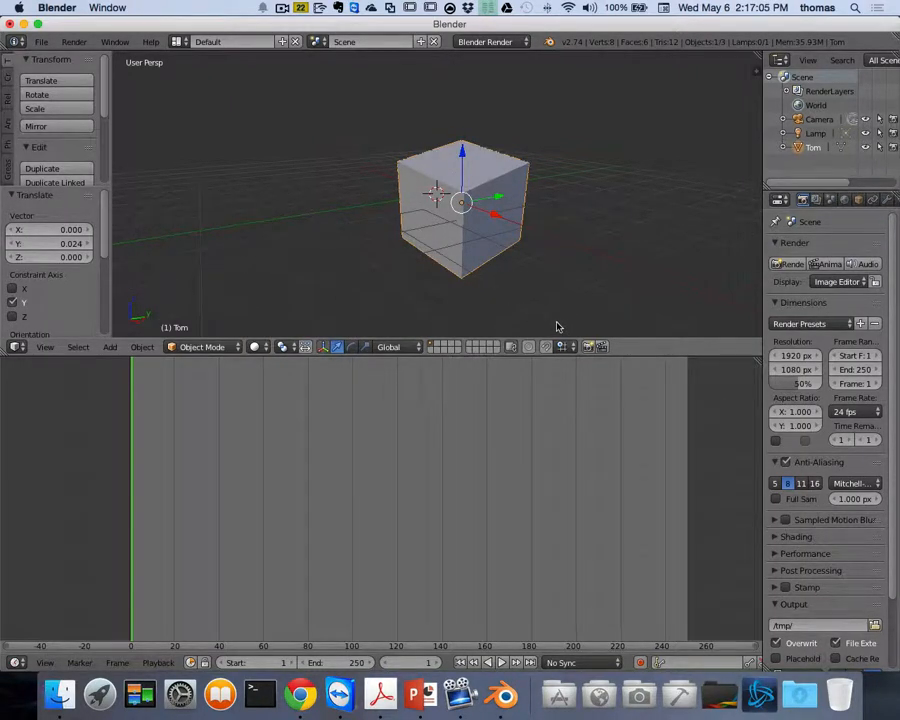
Shrink the timeline area back to a low strip and subdivide the whole cube twice in Edit Mode
drag(645, 354, 646, 590)
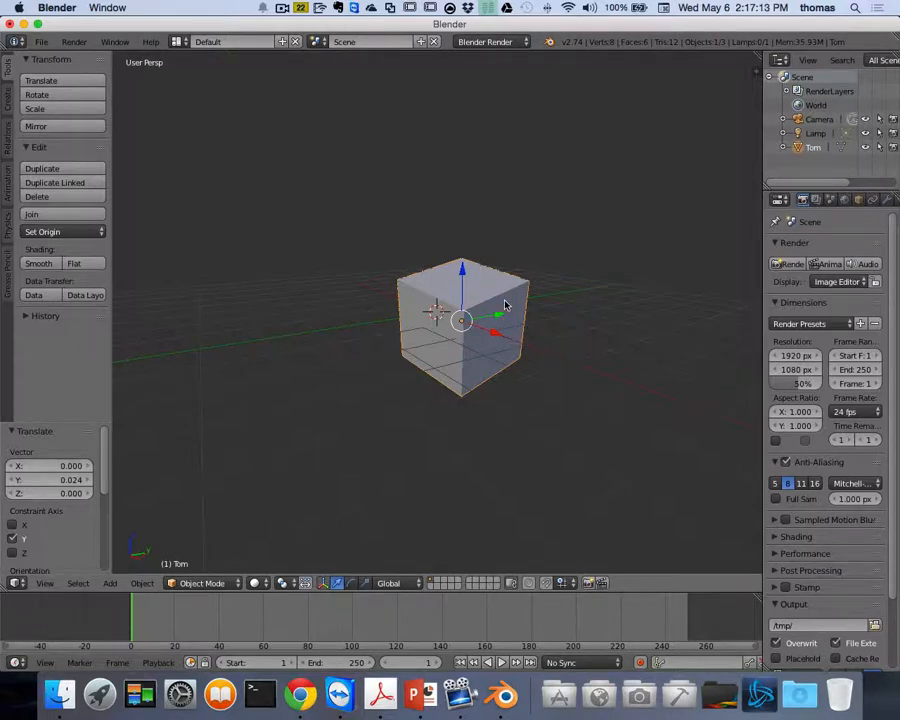
key(Tab)
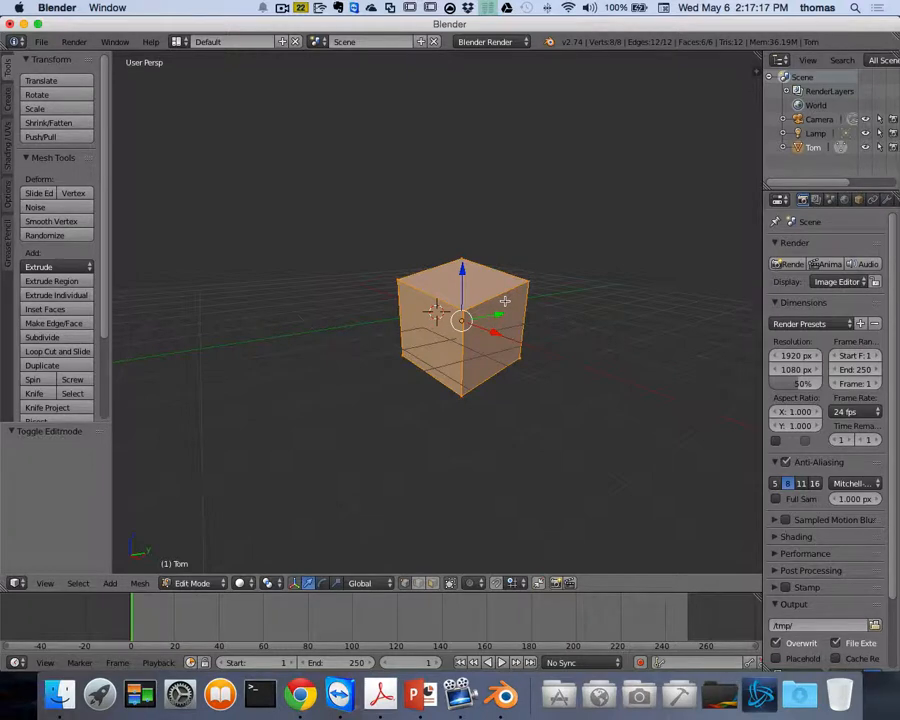
click(41, 339)
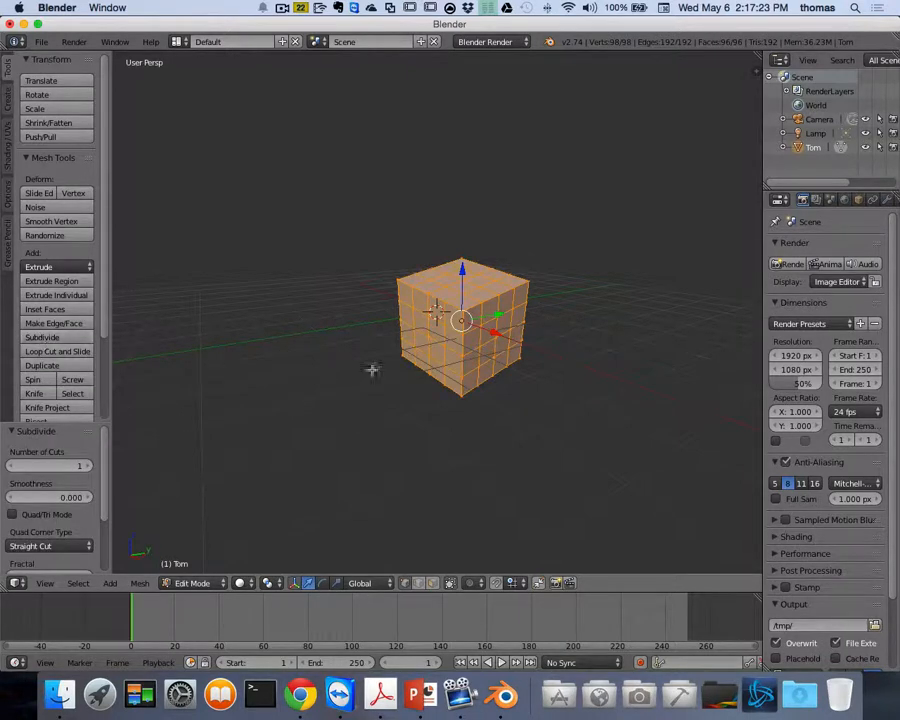
Deselect the cube's entire mesh and change the mesh select mode to Face
scroll(519, 319, up, 3)
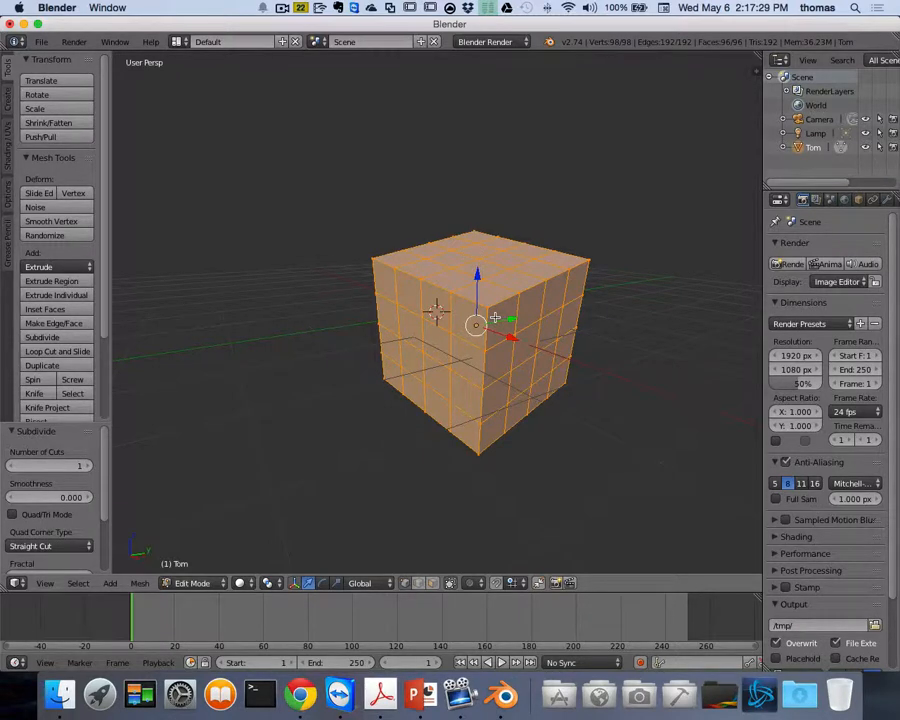
key(a)
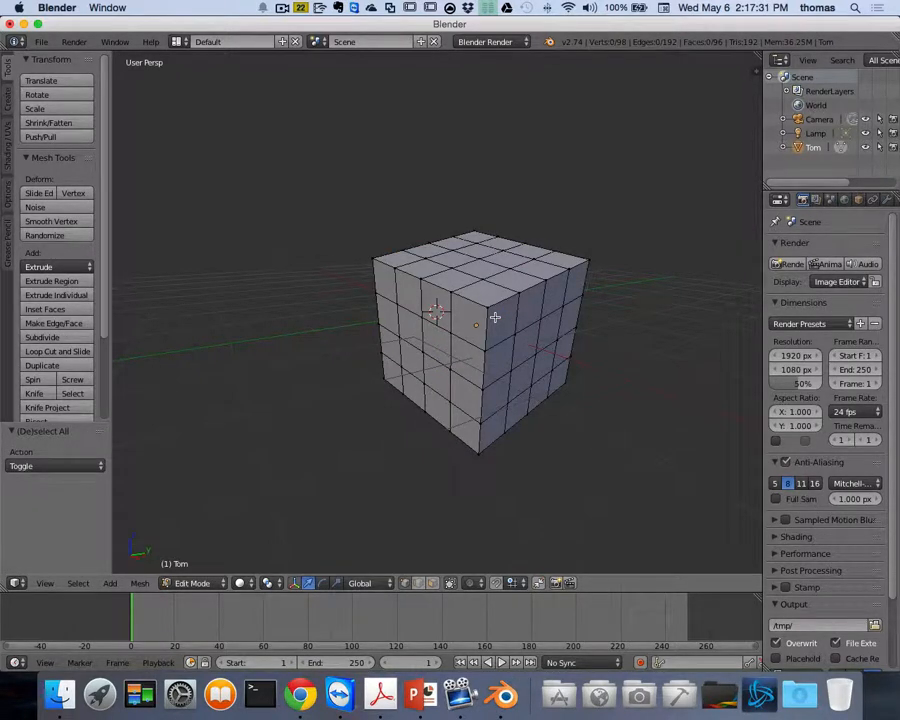
key(ctrl+Tab)
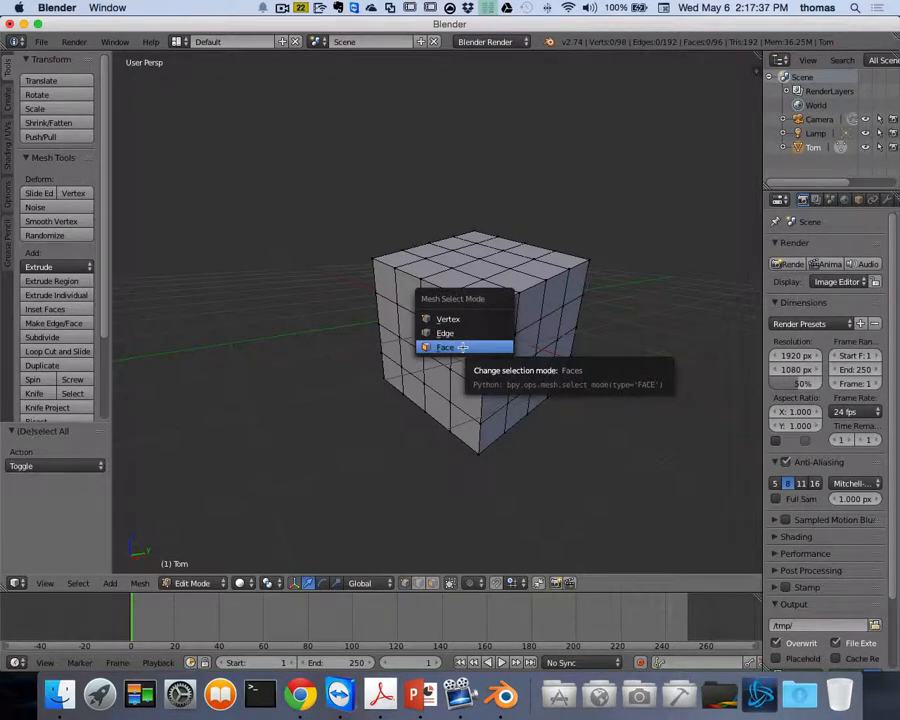
click(462, 347)
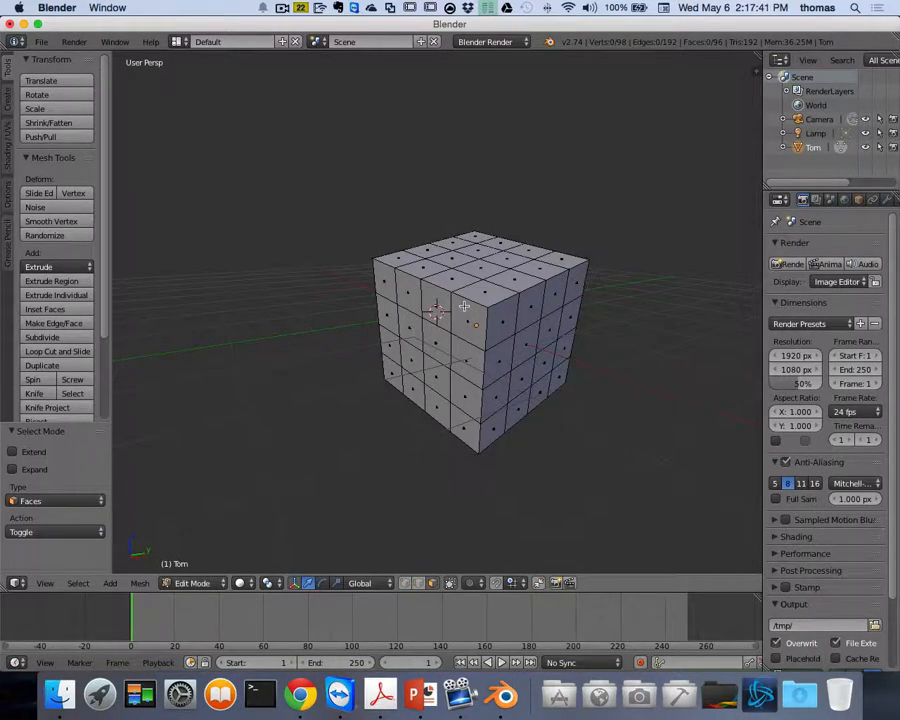
Select a single inner face on the cube's top and raise it about 0.62 along Z
scroll(600, 331, left, 3)
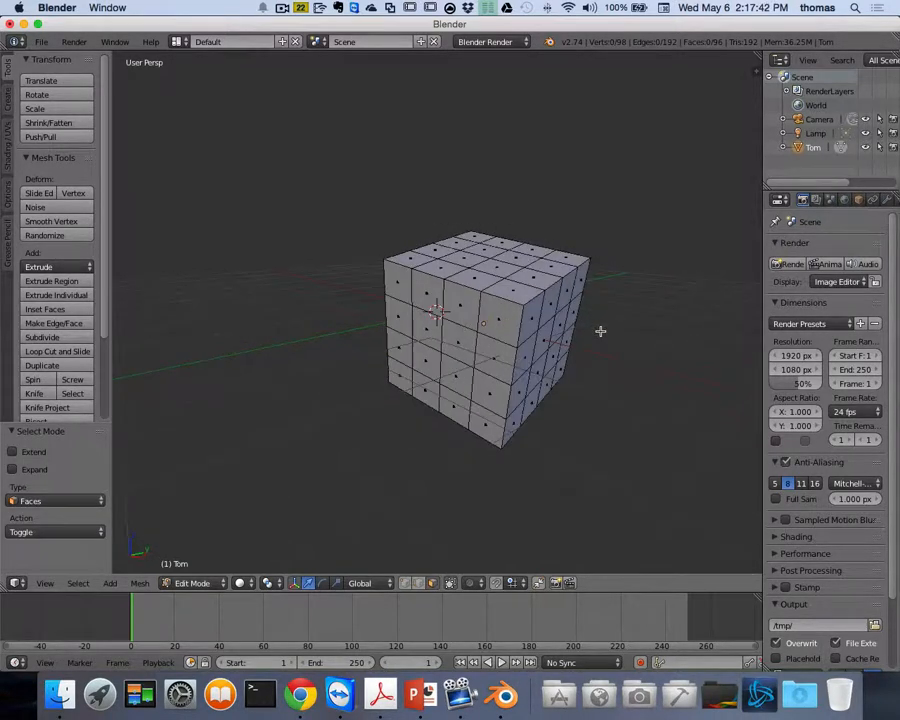
right_click(495, 270)
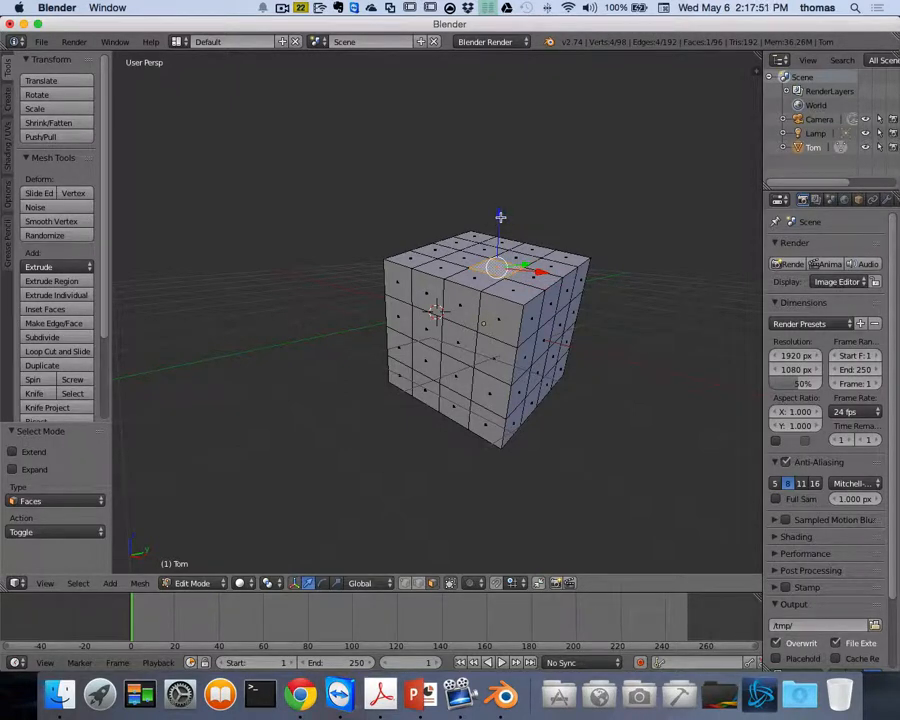
drag(500, 216, 500, 166)
scroll(528, 193, left, 10)
scroll(524, 219, left, 3)
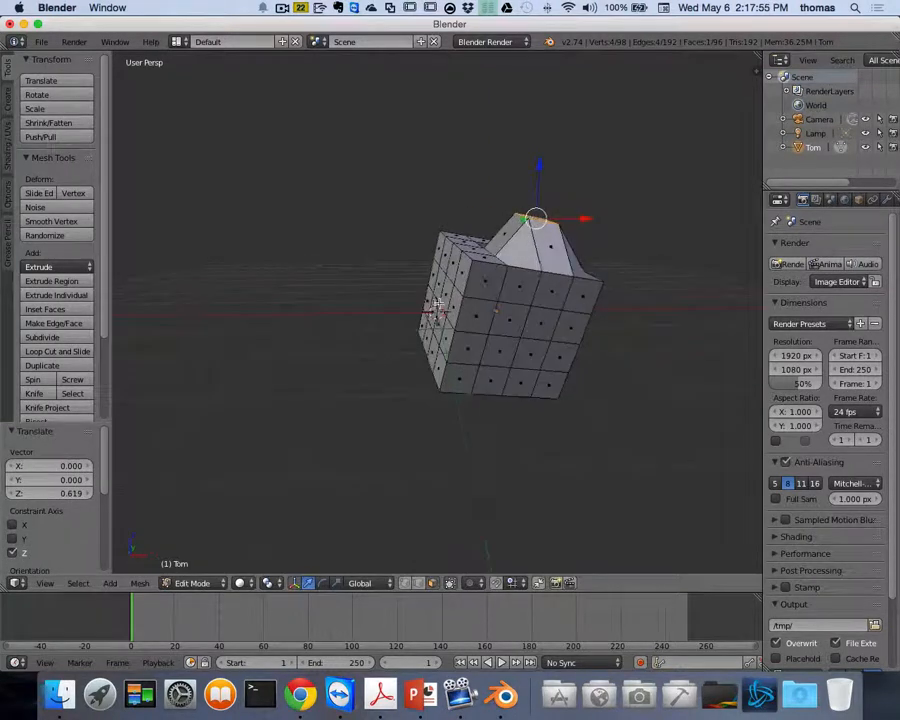
Select one face on the cube's negative X side and pull it outward about 0.54 along X
right_click(438, 286)
scroll(528, 291, left, 8)
drag(484, 282, 445, 281)
scroll(507, 281, left, 10)
scroll(507, 281, left, 10)
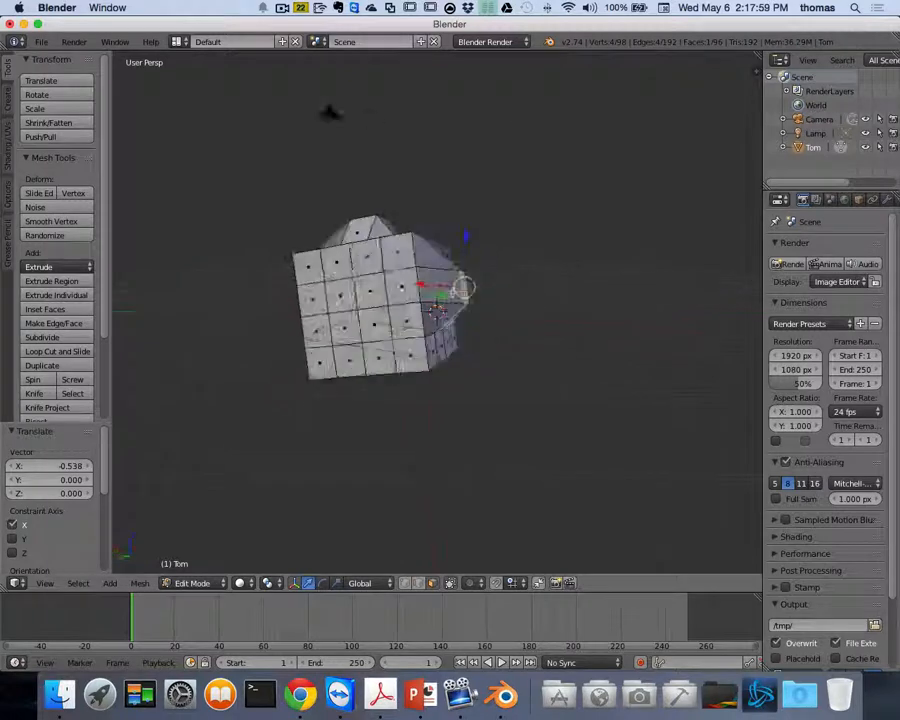
Pull a face out of the cube's positive Y side and push a positive X side face inward about 0.38
drag(364, 308, 376, 350)
scroll(445, 299, left, 10)
right_click(393, 338)
scroll(422, 342, left, 10)
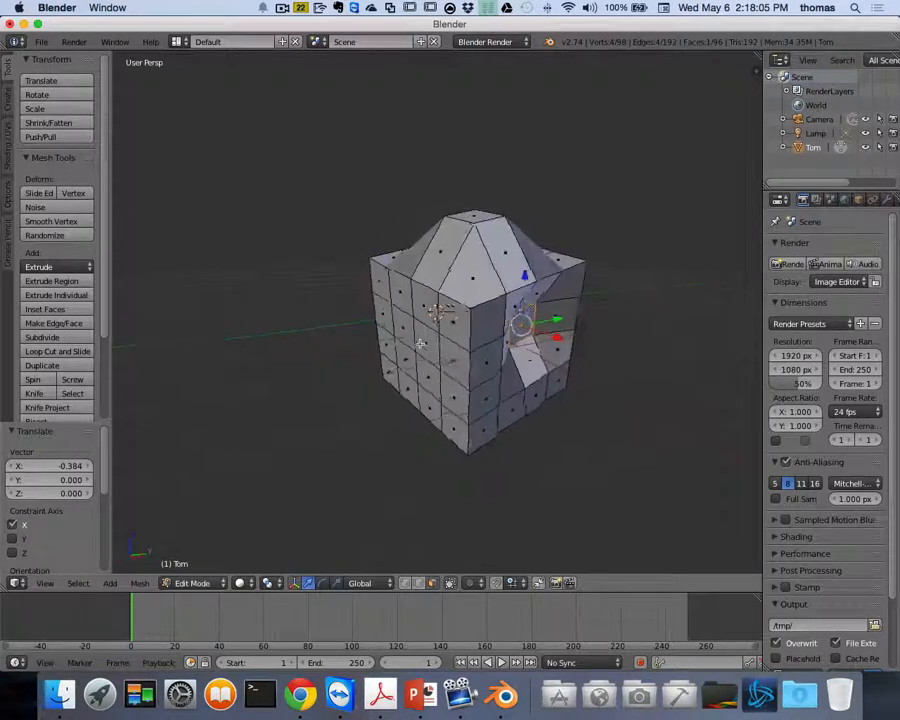
Select an inner face on the cube's negative Y side and move it down about 0.19
right_click(507, 320)
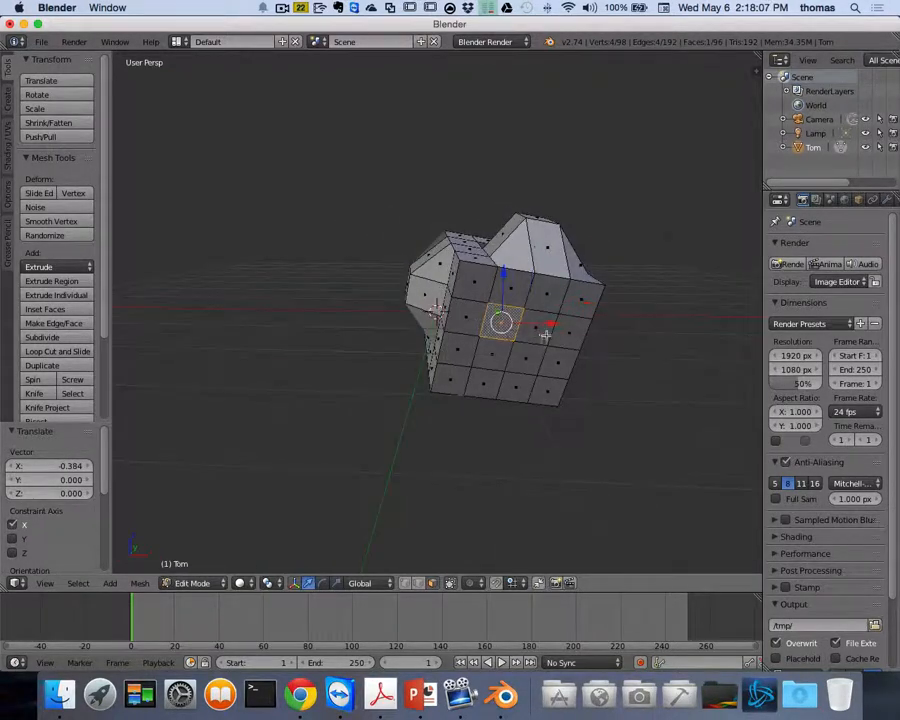
drag(496, 312, 497, 331)
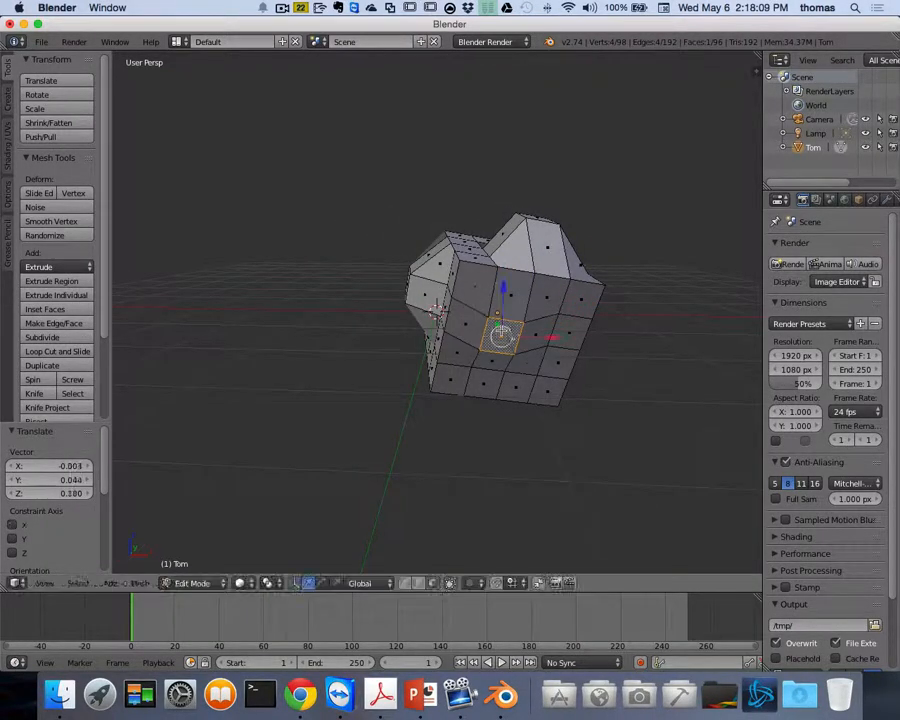
scroll(527, 324, left, 6)
scroll(527, 324, up, 10)
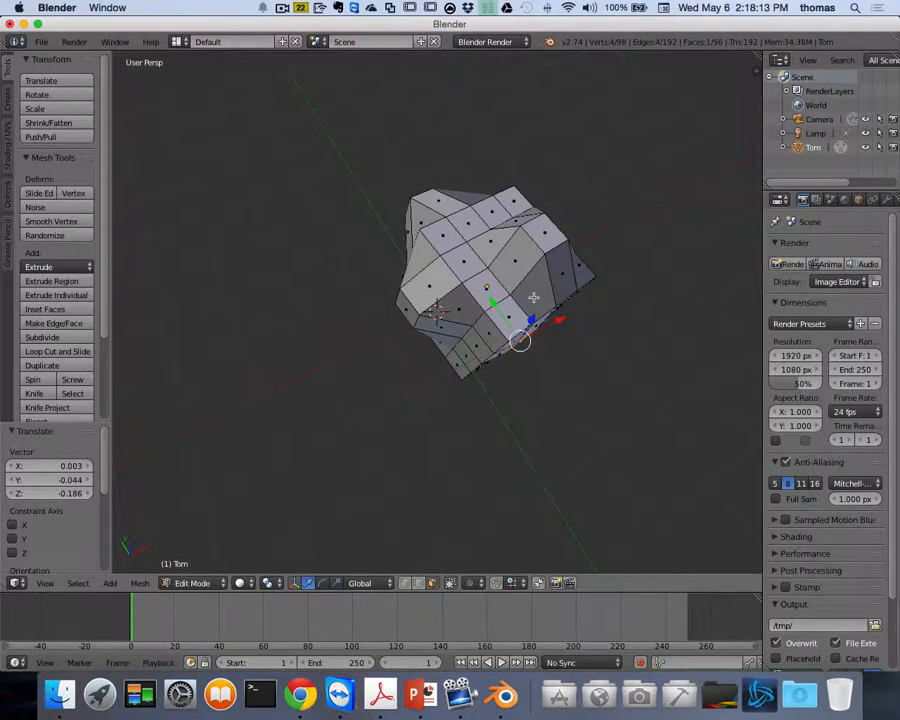
Change the mesh select mode to Edge and lower an edge of the raised top peak about 0.66 along Z
key(ctrl+Tab)
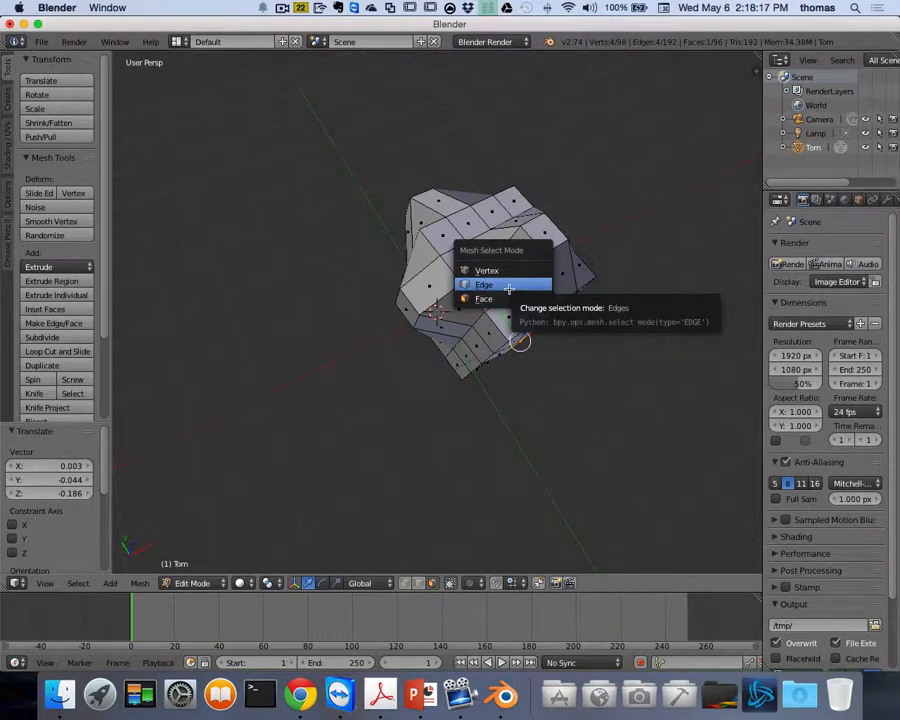
click(509, 288)
scroll(544, 267, down, 5)
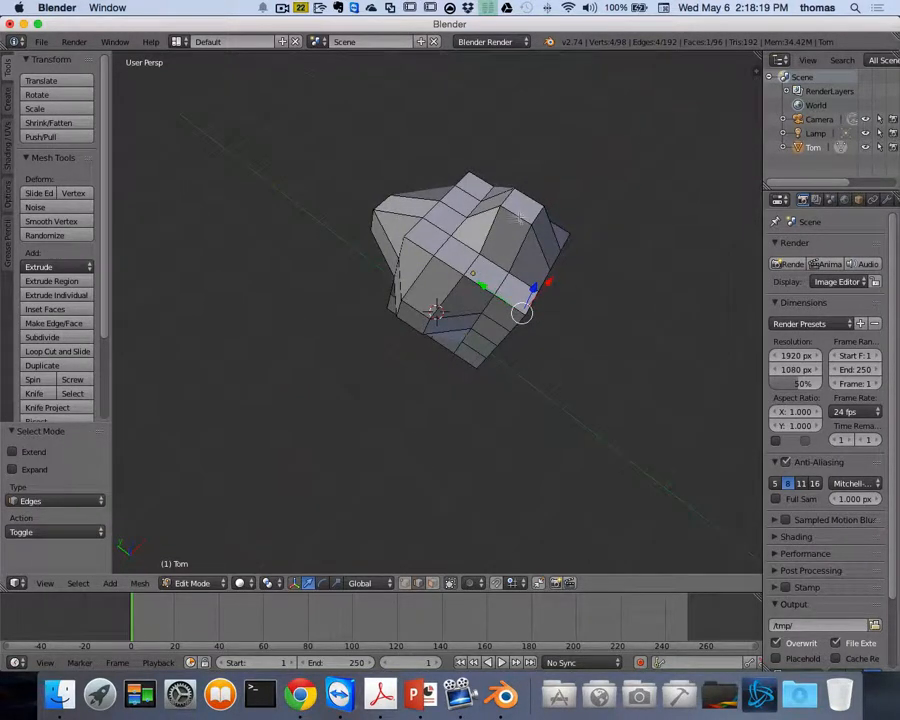
right_click(528, 215)
drag(530, 181, 532, 209)
scroll(514, 215, left, 8)
scroll(484, 231, down, 3)
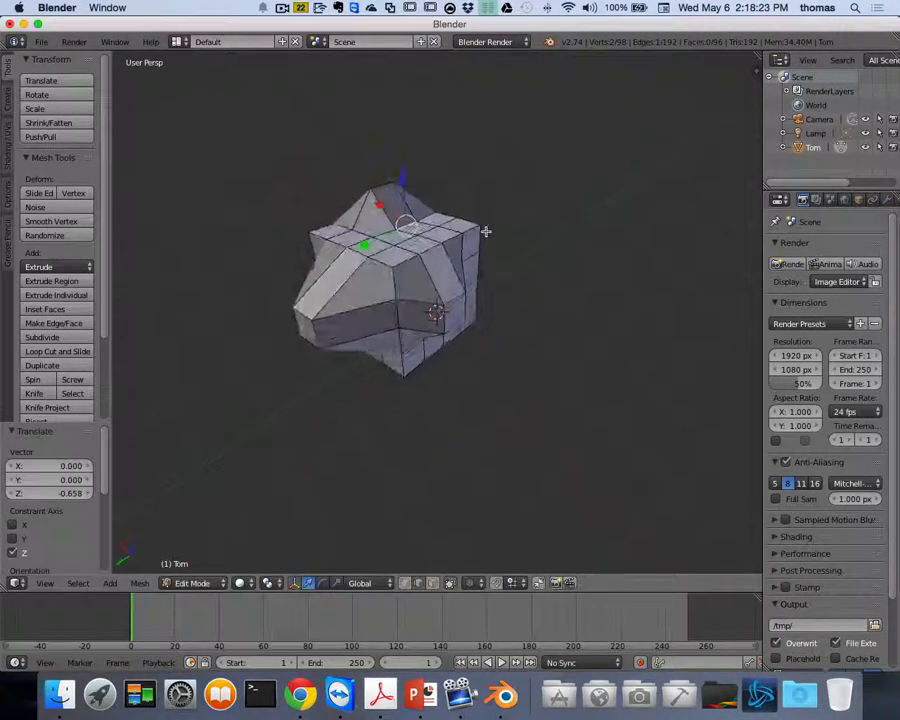
Change the mesh select mode to Vertex and lower a vertex on the top rim about 0.26 along Z
scroll(485, 231, up, 8)
scroll(424, 205, right, 1)
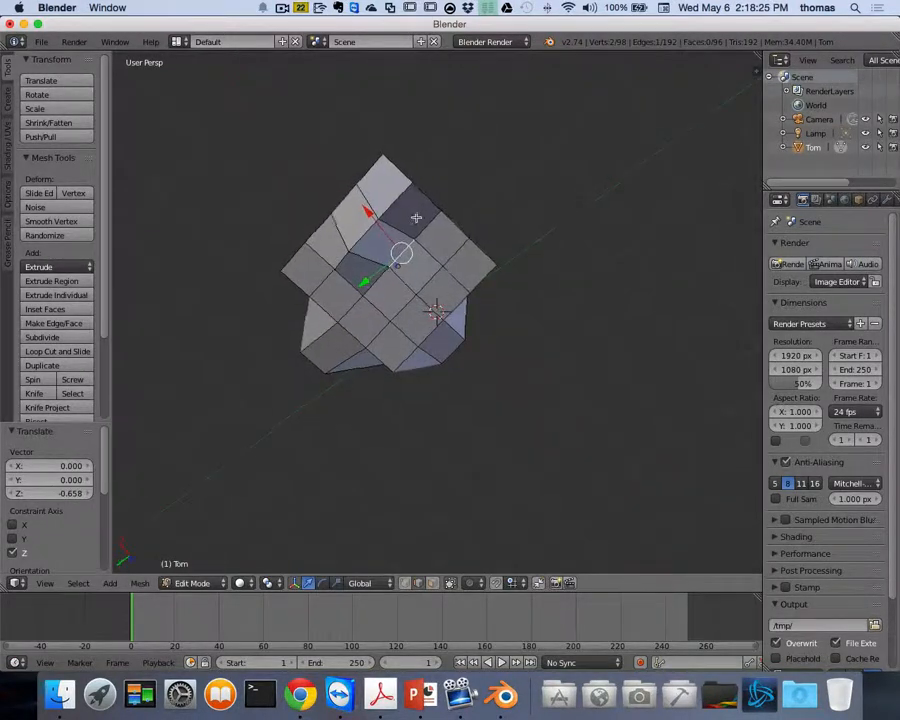
scroll(417, 220, right, 10)
scroll(417, 221, down, 6)
scroll(520, 274, left, 12)
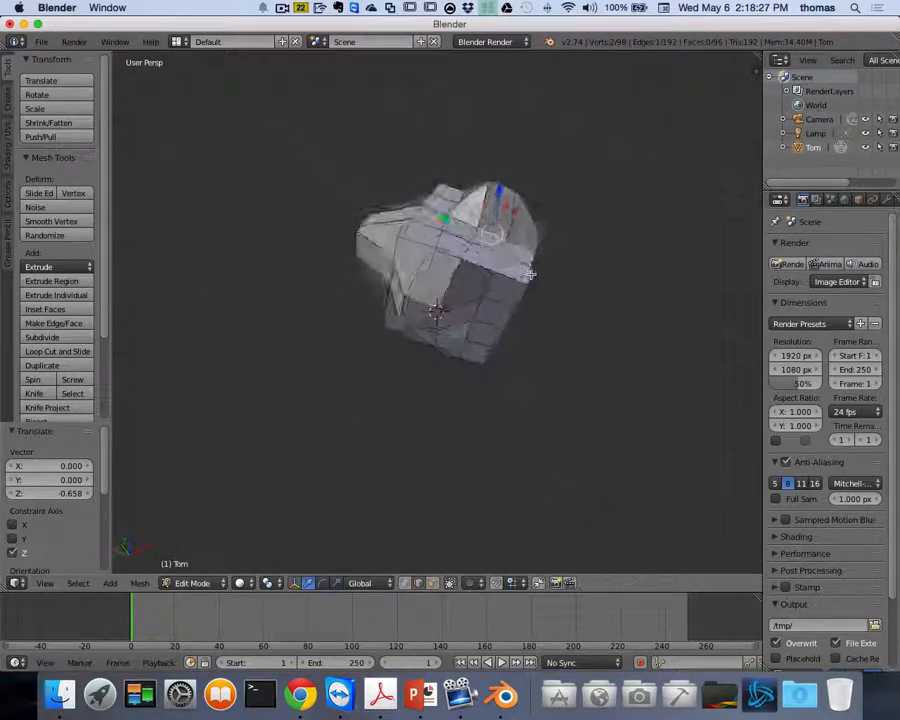
scroll(518, 274, left, 6)
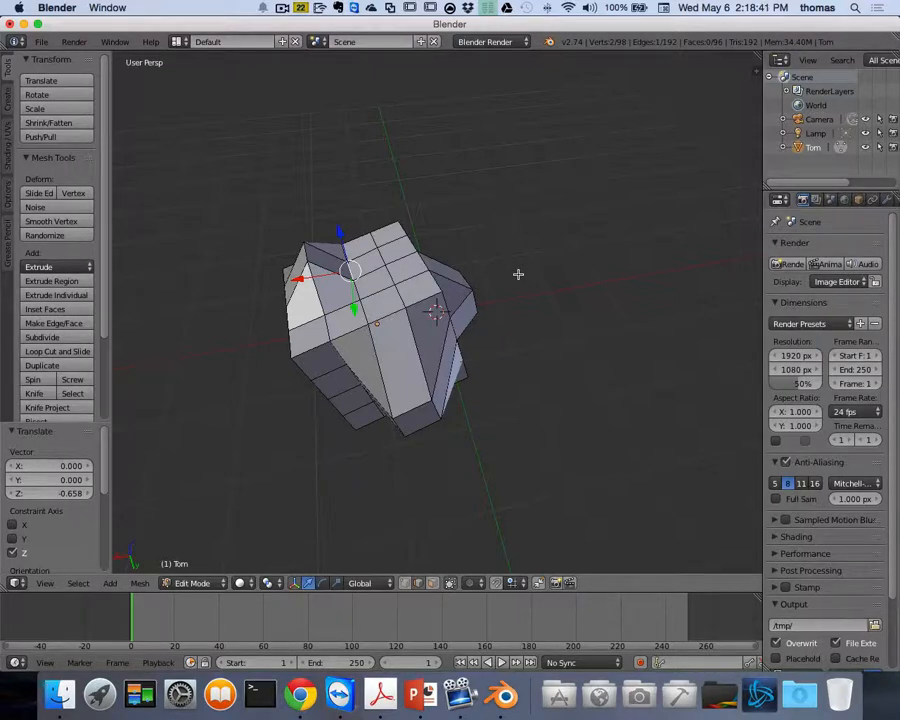
key(ctrl+Tab)
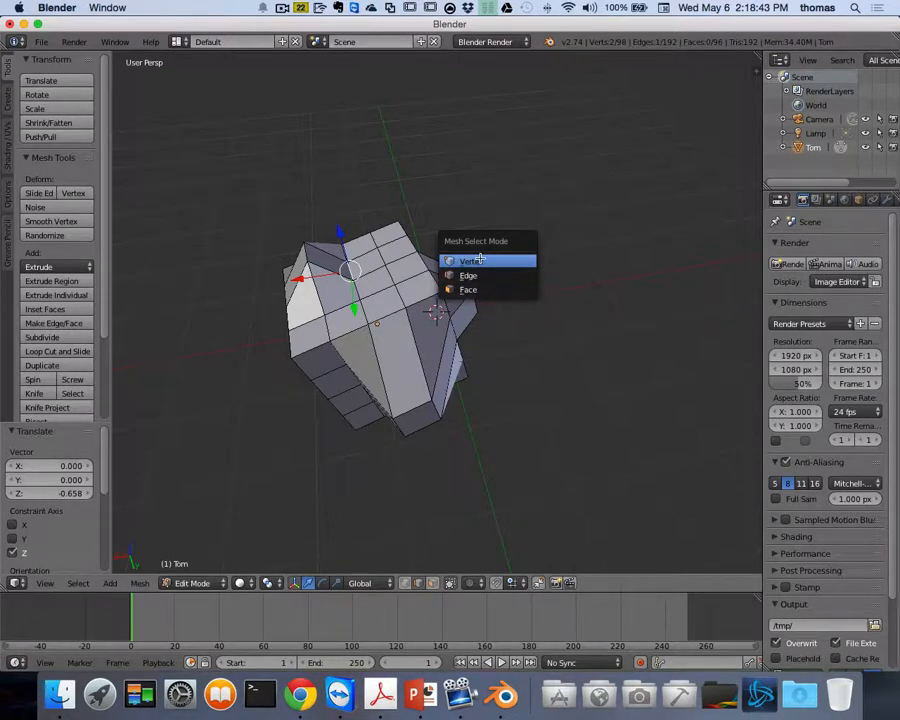
click(480, 260)
middle_drag(500, 257, 509, 202)
right_click(483, 261)
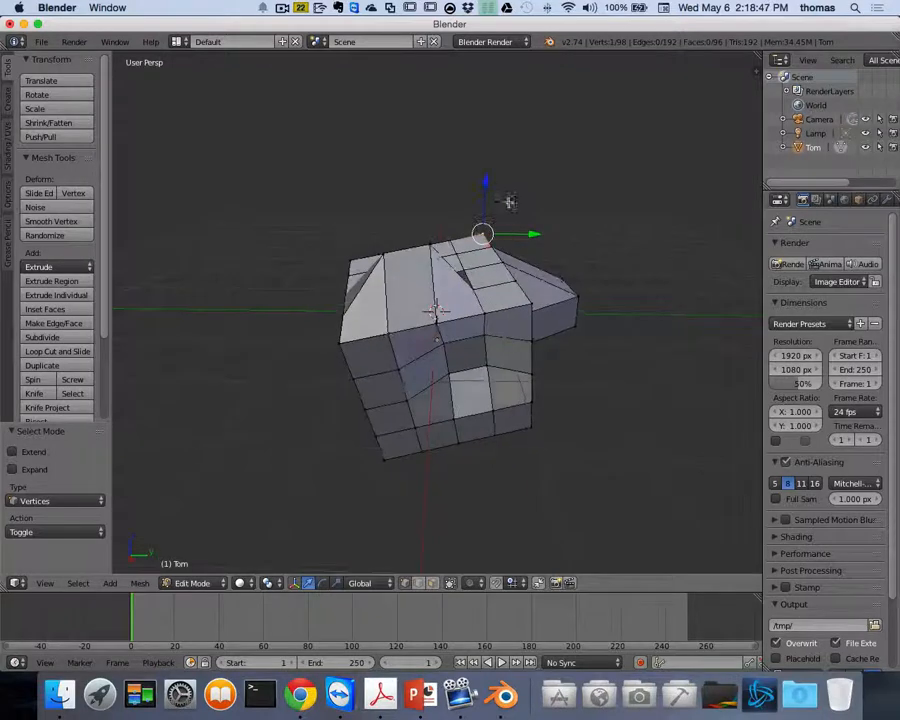
middle_drag(573, 219, 572, 243)
drag(486, 187, 488, 205)
middle_drag(576, 191, 601, 235)
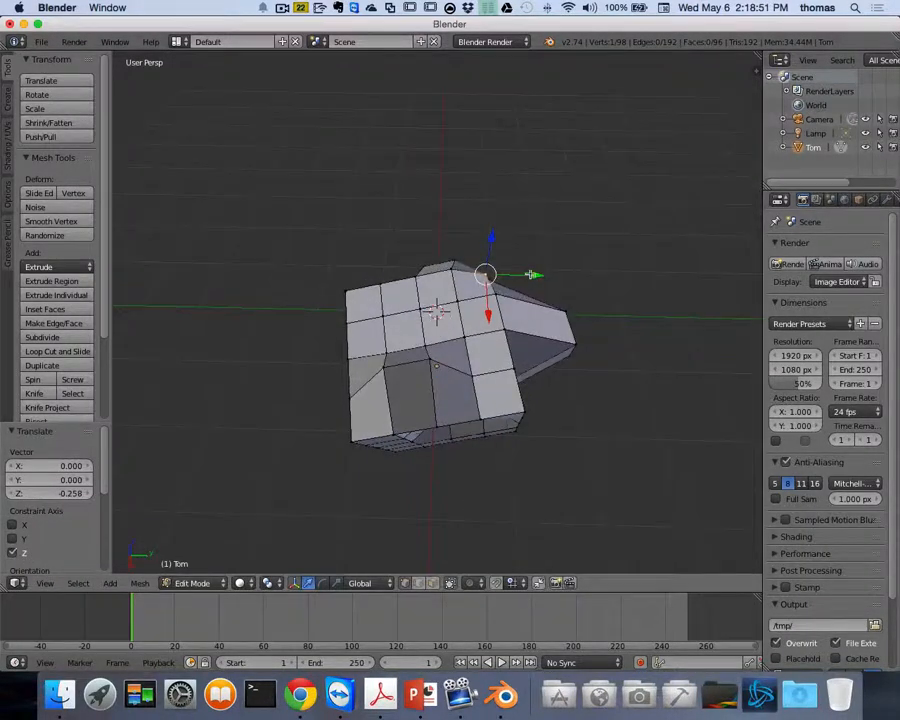
Stretch the selected top-rim vertex about 2.26 along negative X into a long spike
drag(533, 274, 516, 220)
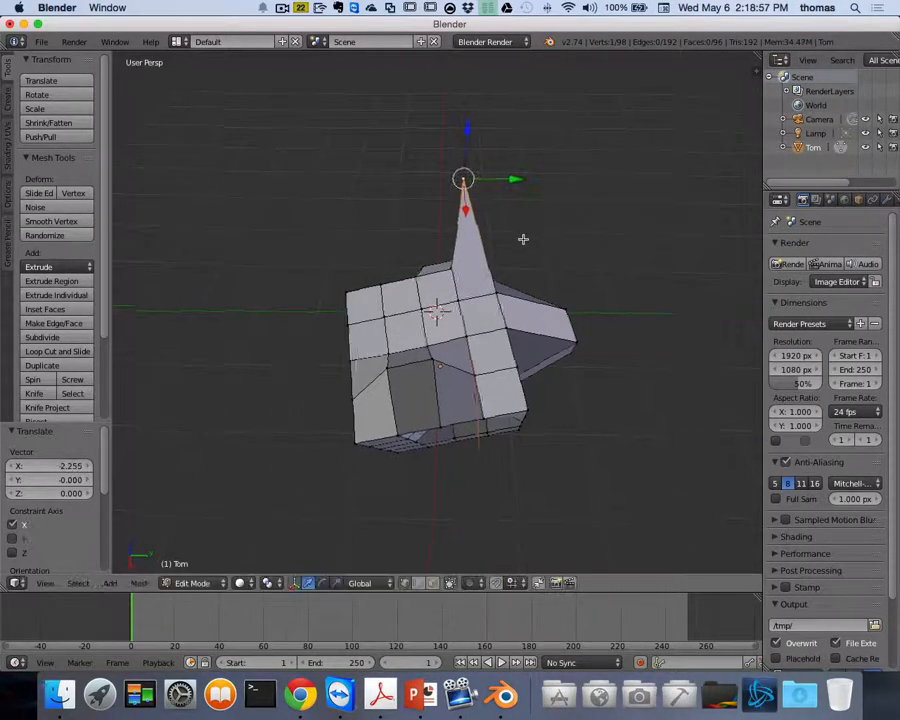
scroll(526, 249, left, 10)
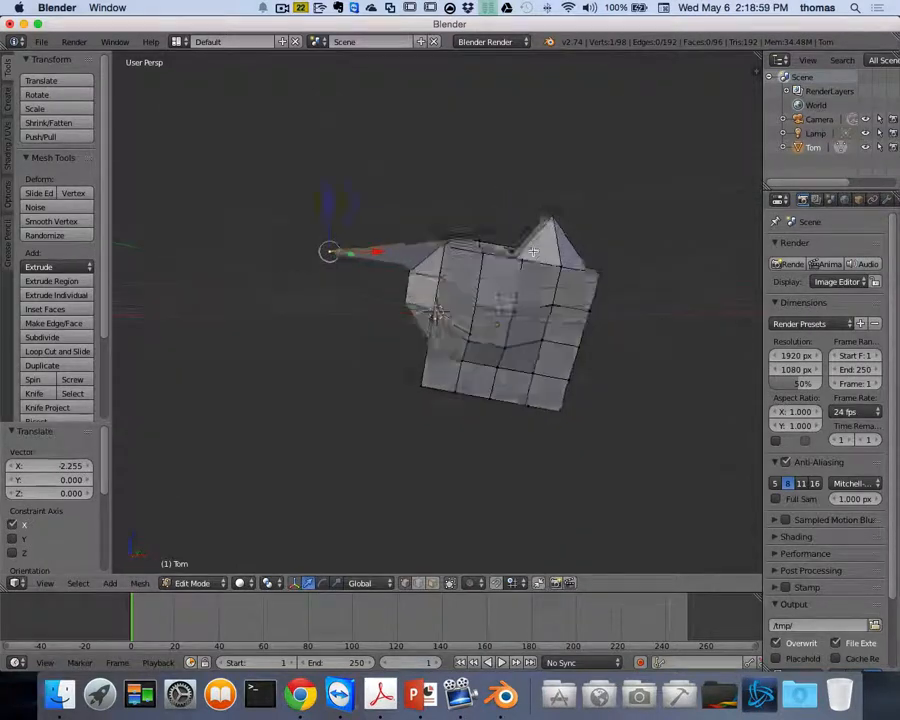
scroll(533, 252, up, 5)
scroll(586, 262, left, 10)
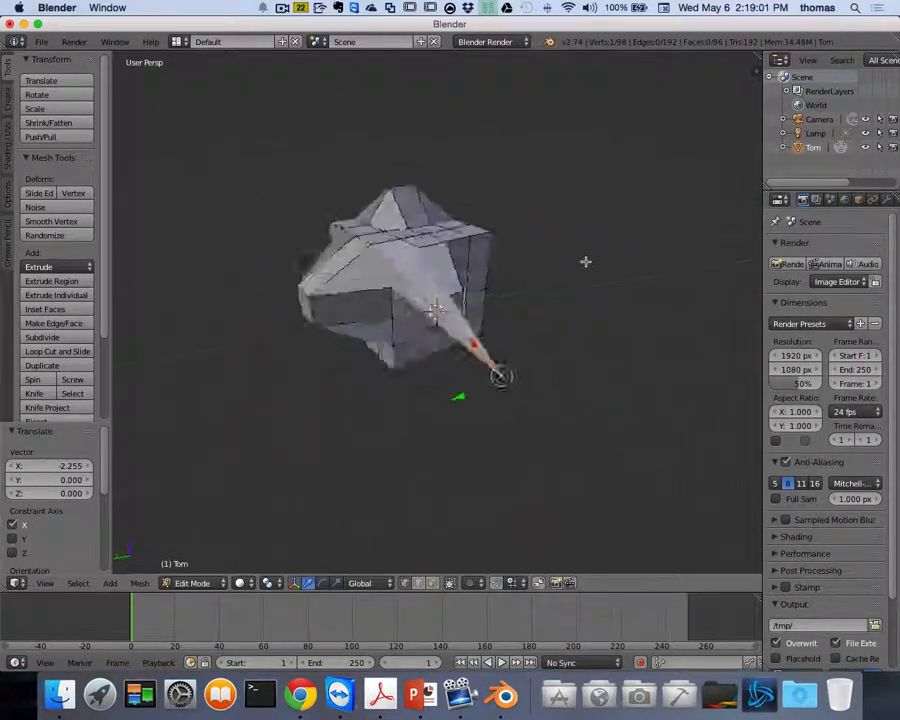
scroll(586, 262, left, 5)
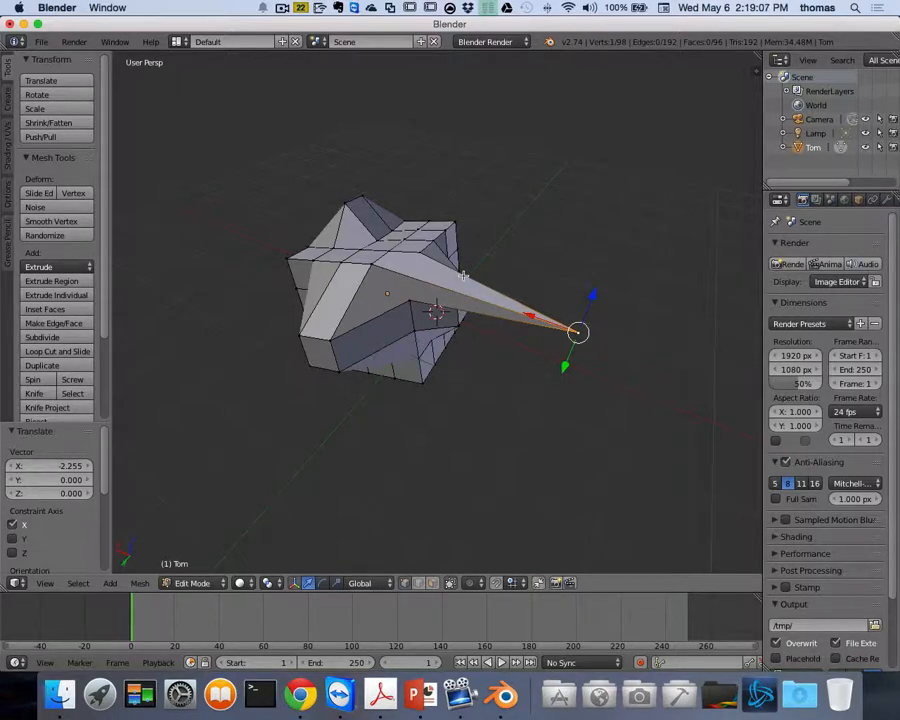
Switch repeatedly between Object Mode and Edit Mode to compare how the deformed mesh is displayed
key(Tab)
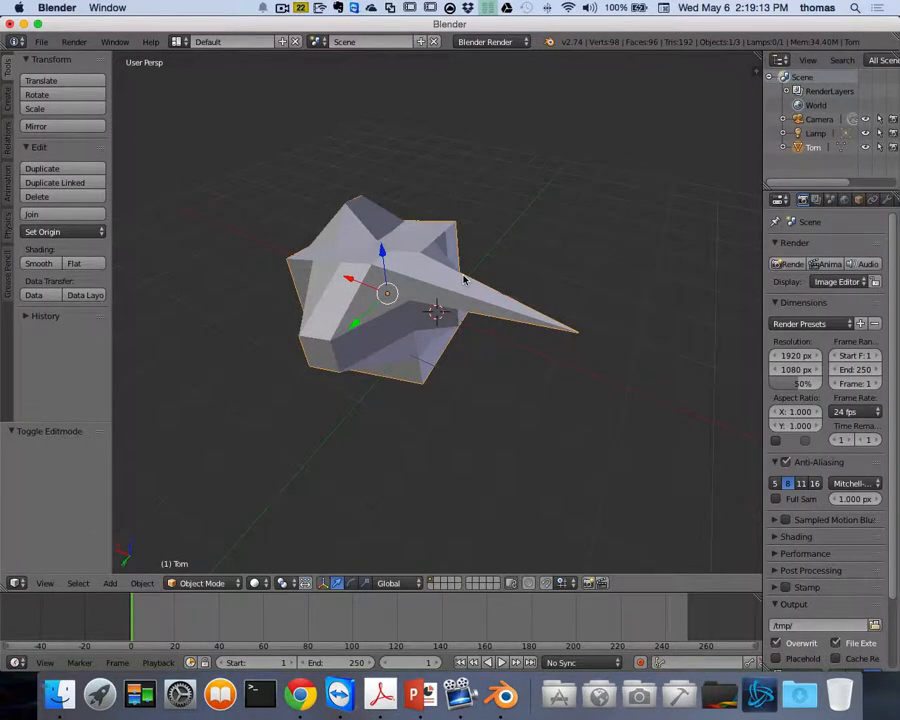
key(Tab)
key(Tab)
key(Tab)
key(Tab)
key(Tab)
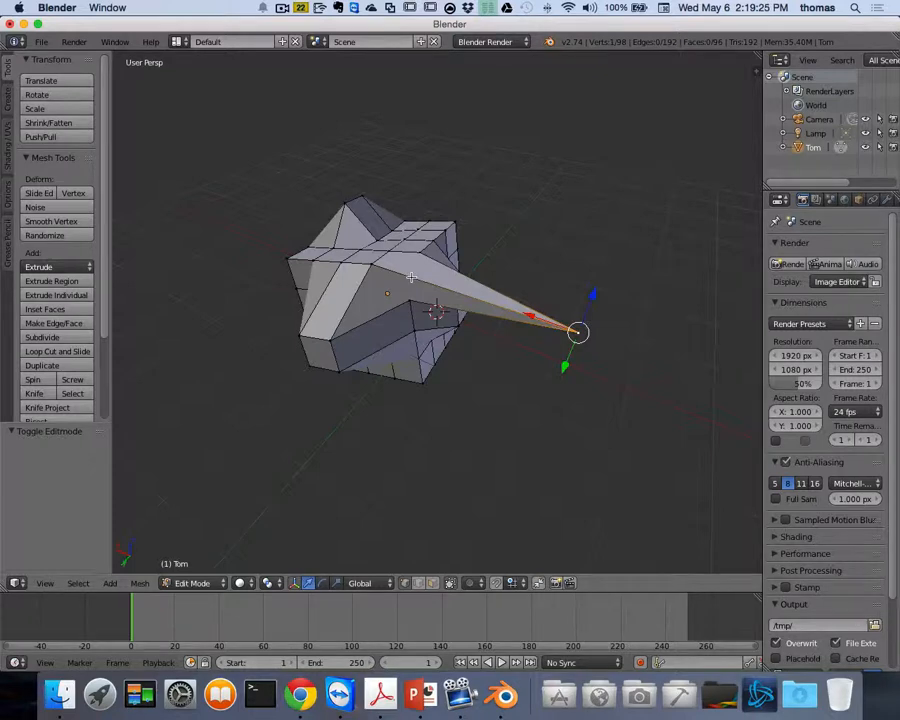
Return the deformed mesh to Object Mode and apply Smooth shading to it
key(Tab)
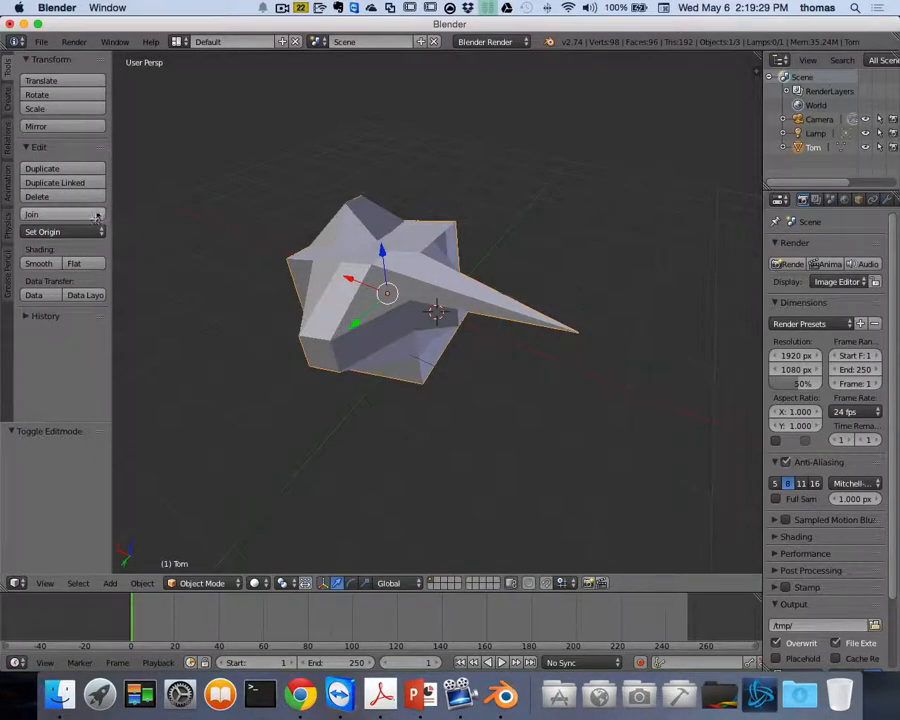
click(43, 269)
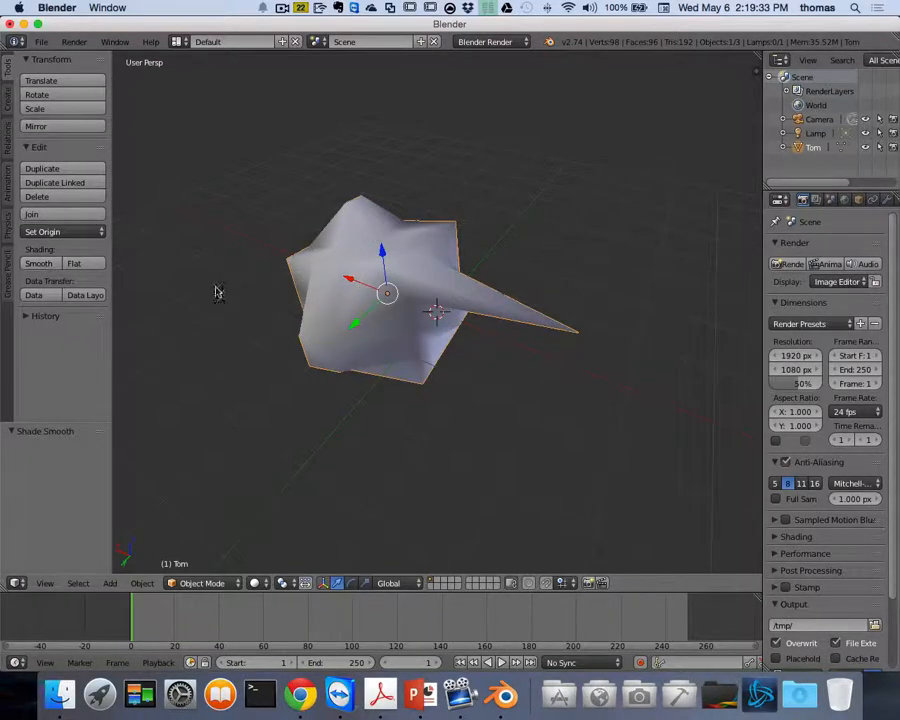
scroll(274, 293, left, 10)
scroll(347, 331, left, 15)
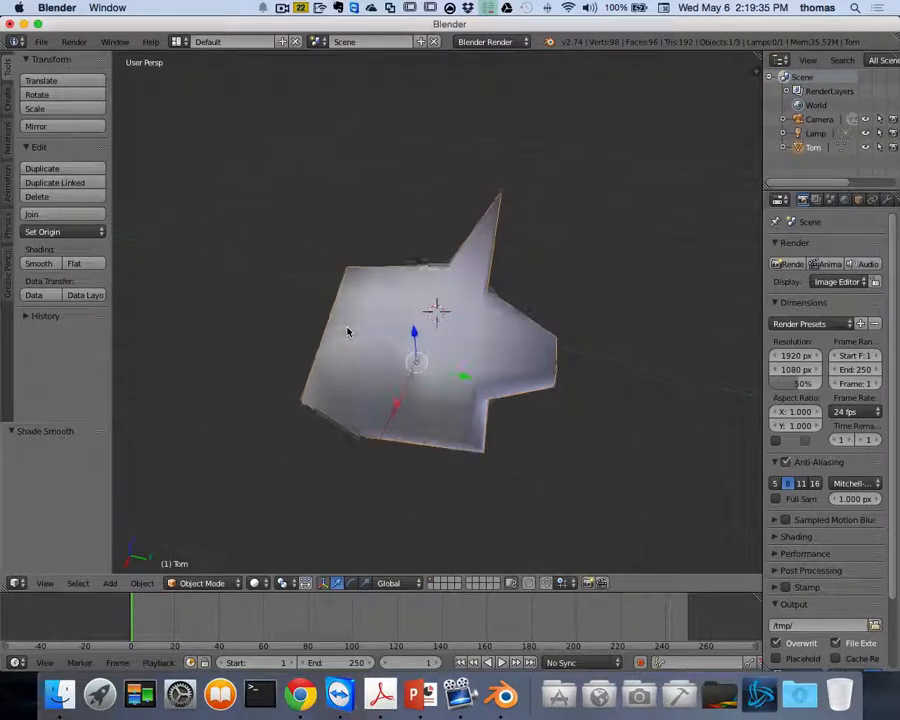
scroll(347, 331, left, 15)
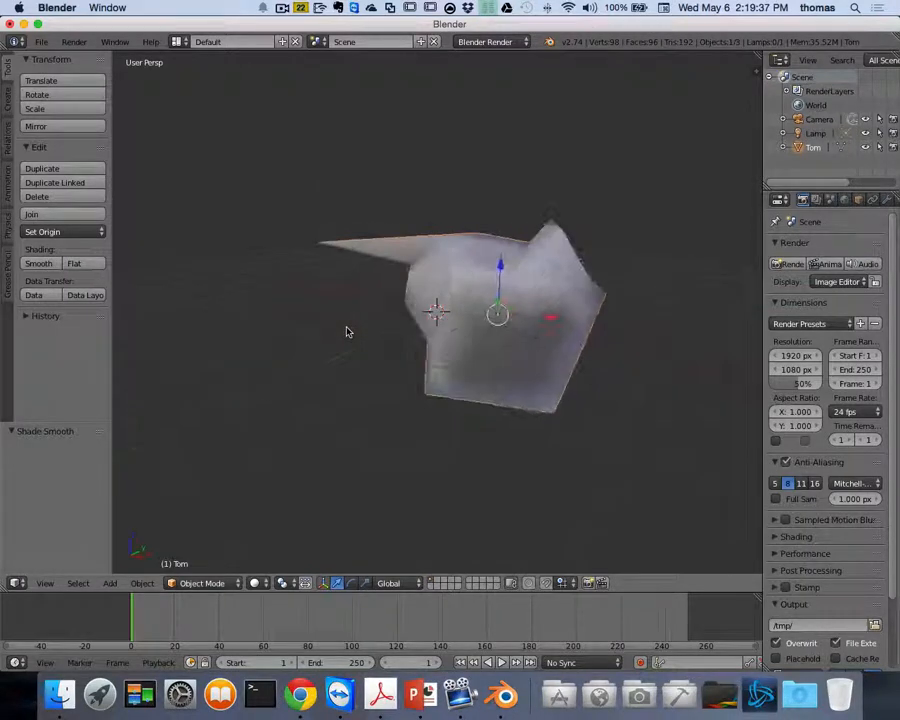
scroll(347, 331, left, 15)
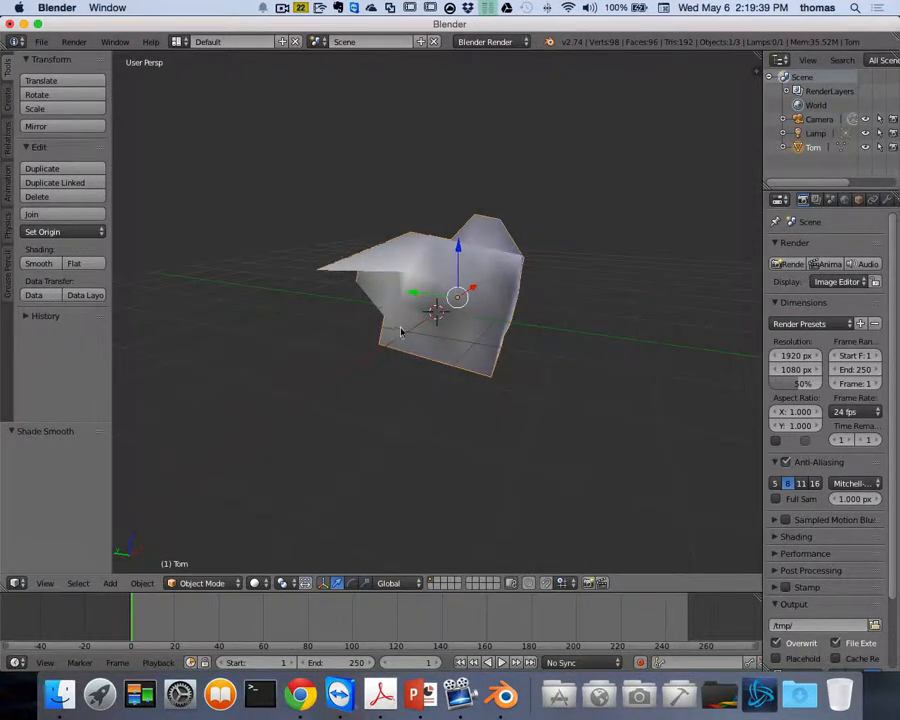
scroll(389, 331, left, 5)
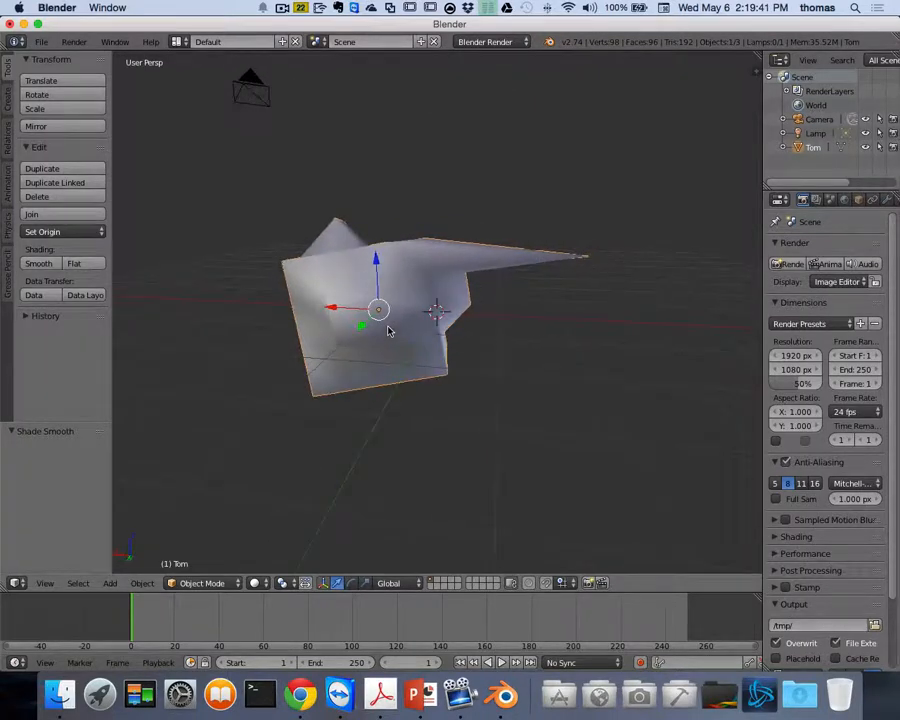
scroll(390, 326, left, 5)
scroll(390, 330, left, 4)
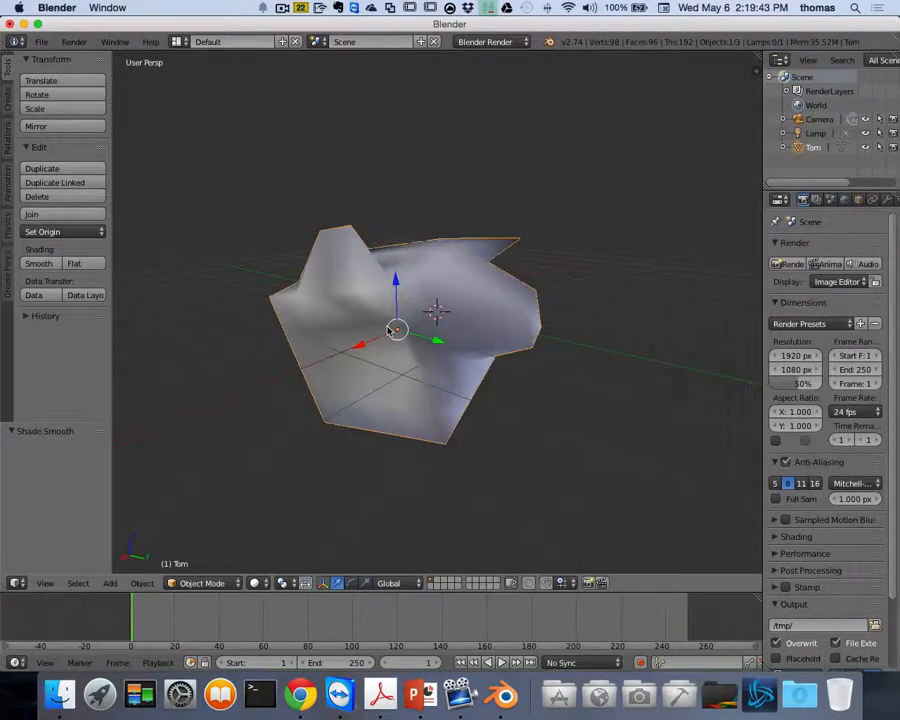